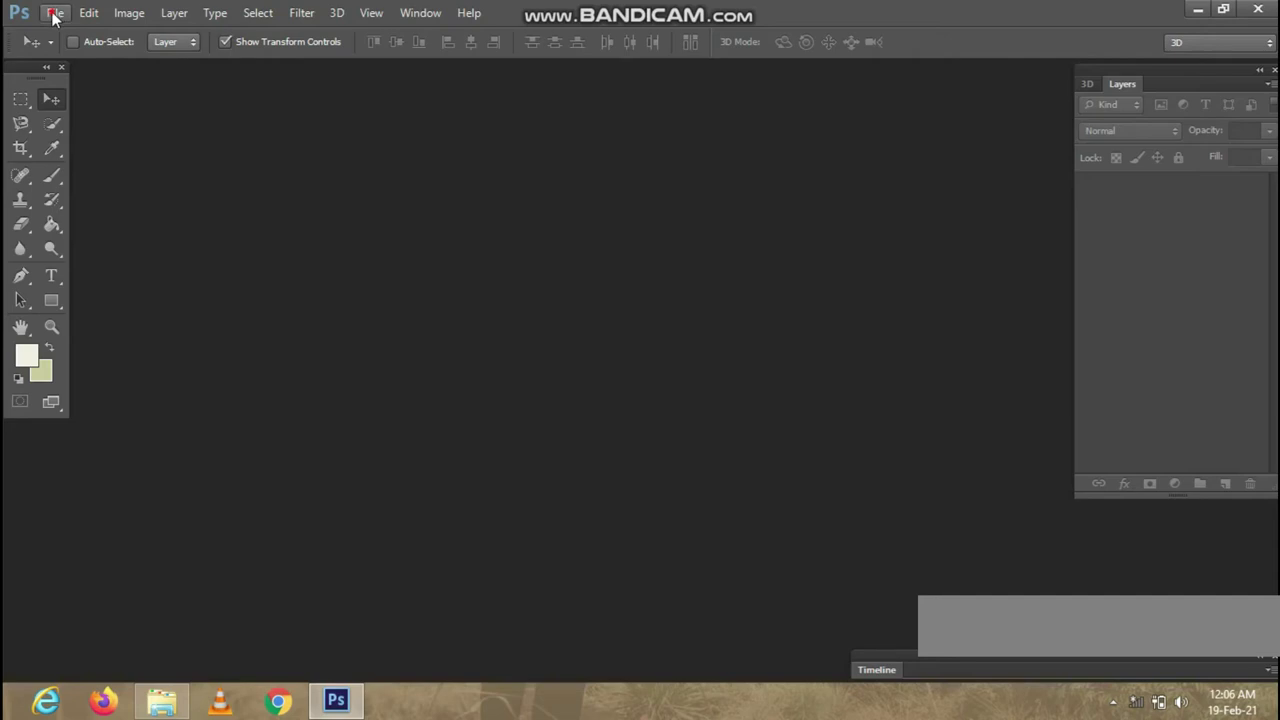
Start a new document named MenuCard with a width of 297 mm.
click(55, 12)
key(Escape)
key(ctrl+n)
text(MenuCar)
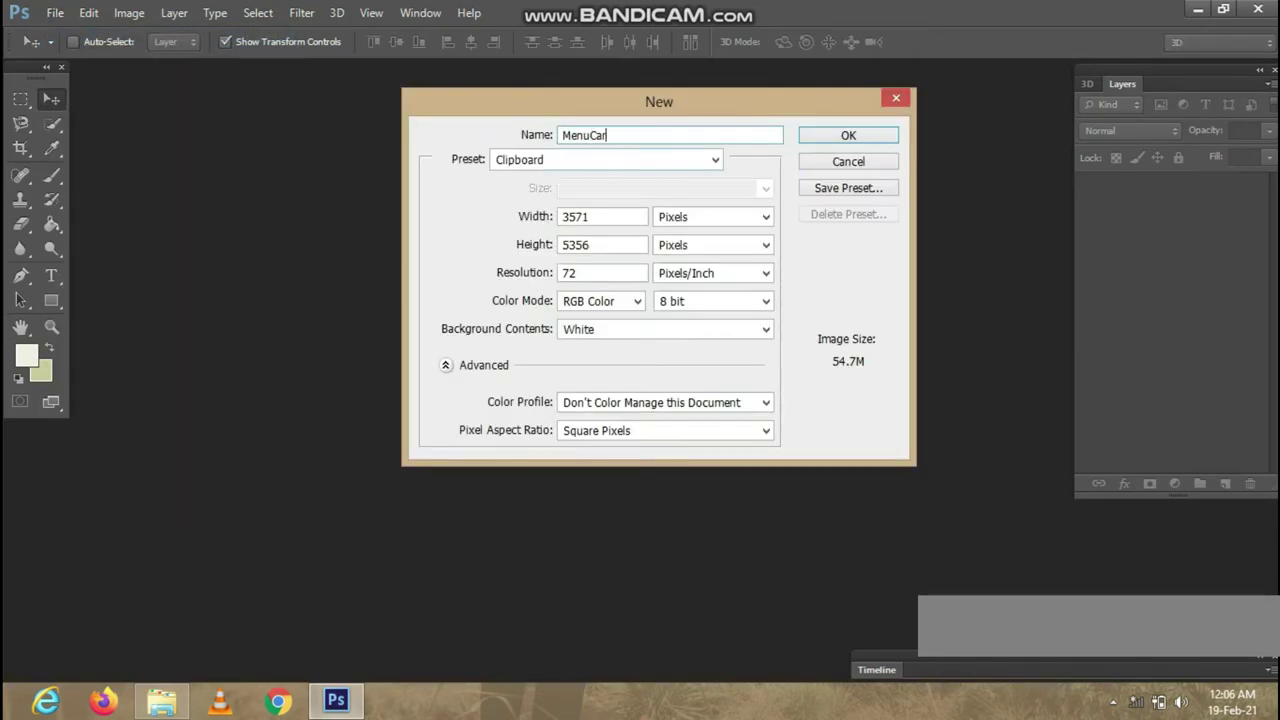
key(ctrl+a)
drag(597, 215, 565, 215)
text(2)
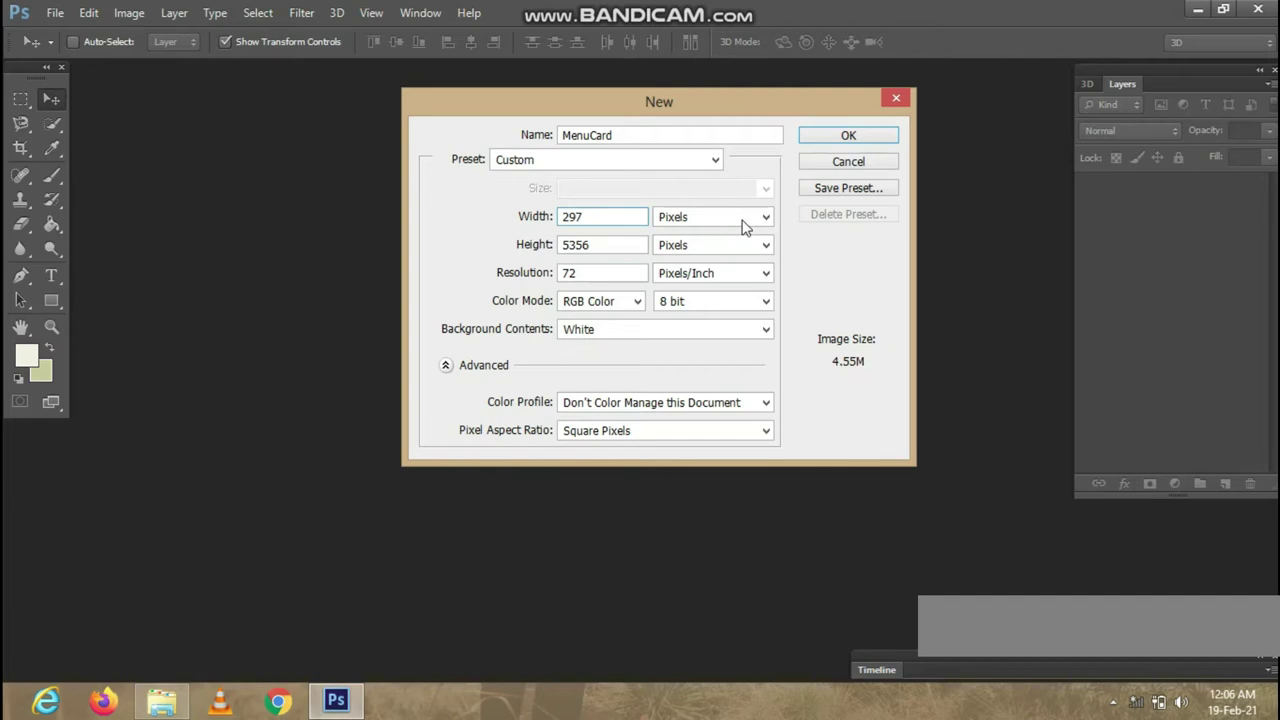
click(743, 217)
click(714, 279)
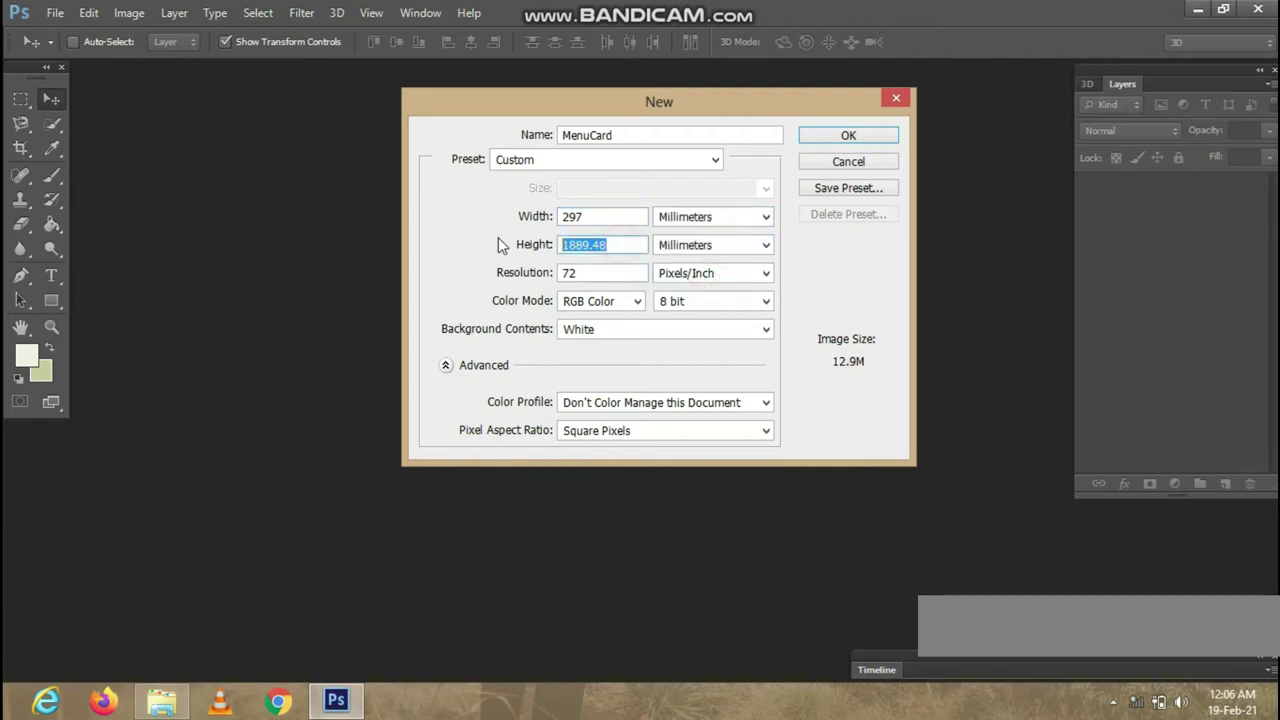
Set height 420 mm, resolution 300 ppi and CMYK Color, then create the document.
text(420)
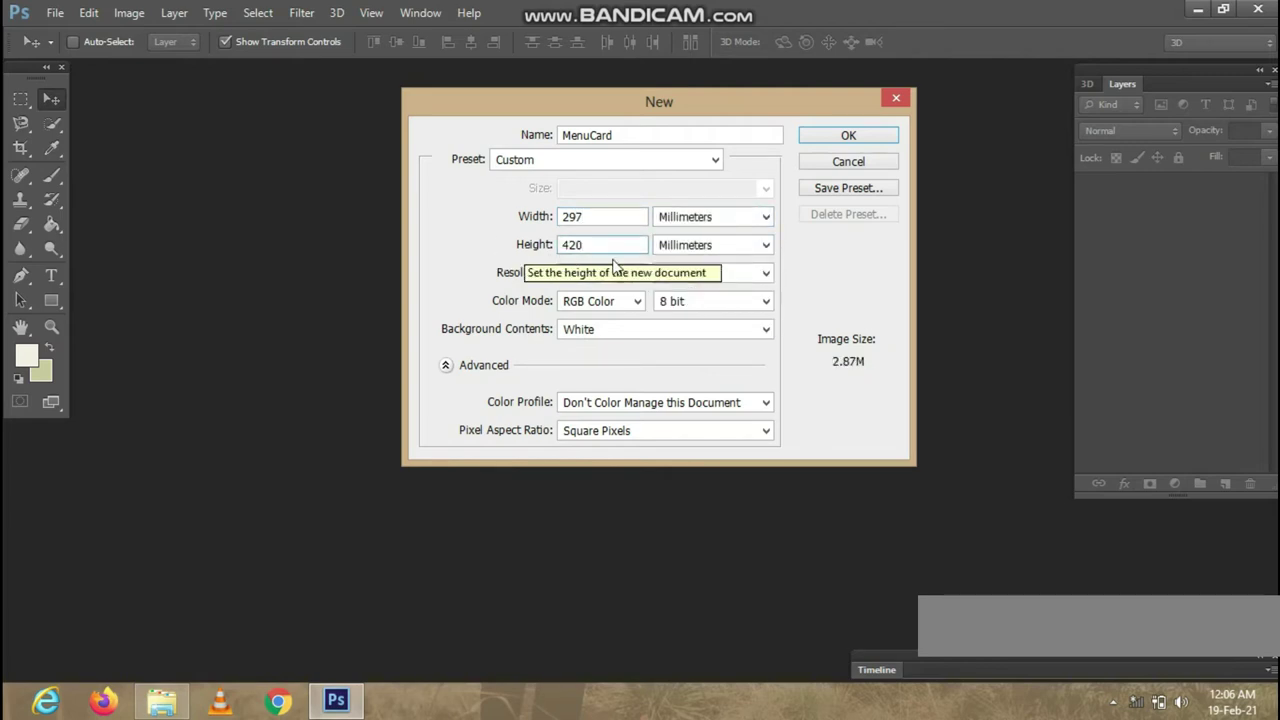
double_click(587, 278)
text(300)
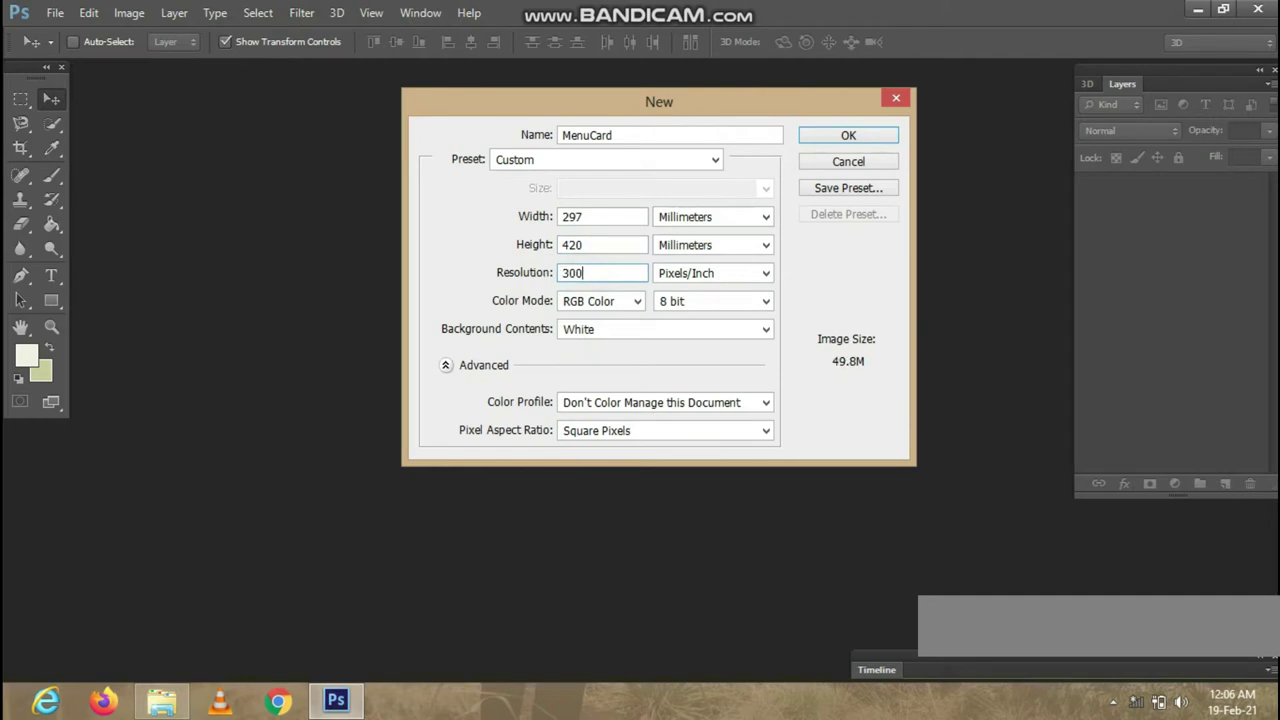
click(578, 300)
click(590, 363)
click(594, 213)
double_click(589, 245)
double_click(594, 273)
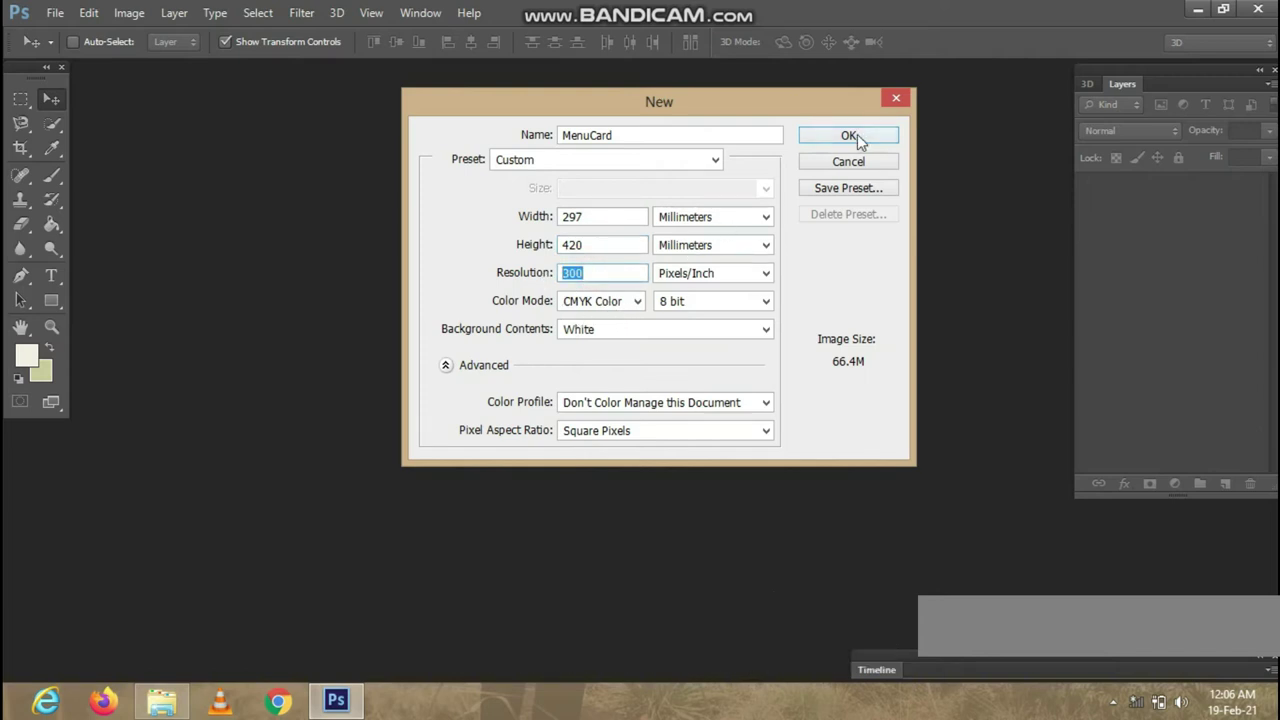
click(848, 136)
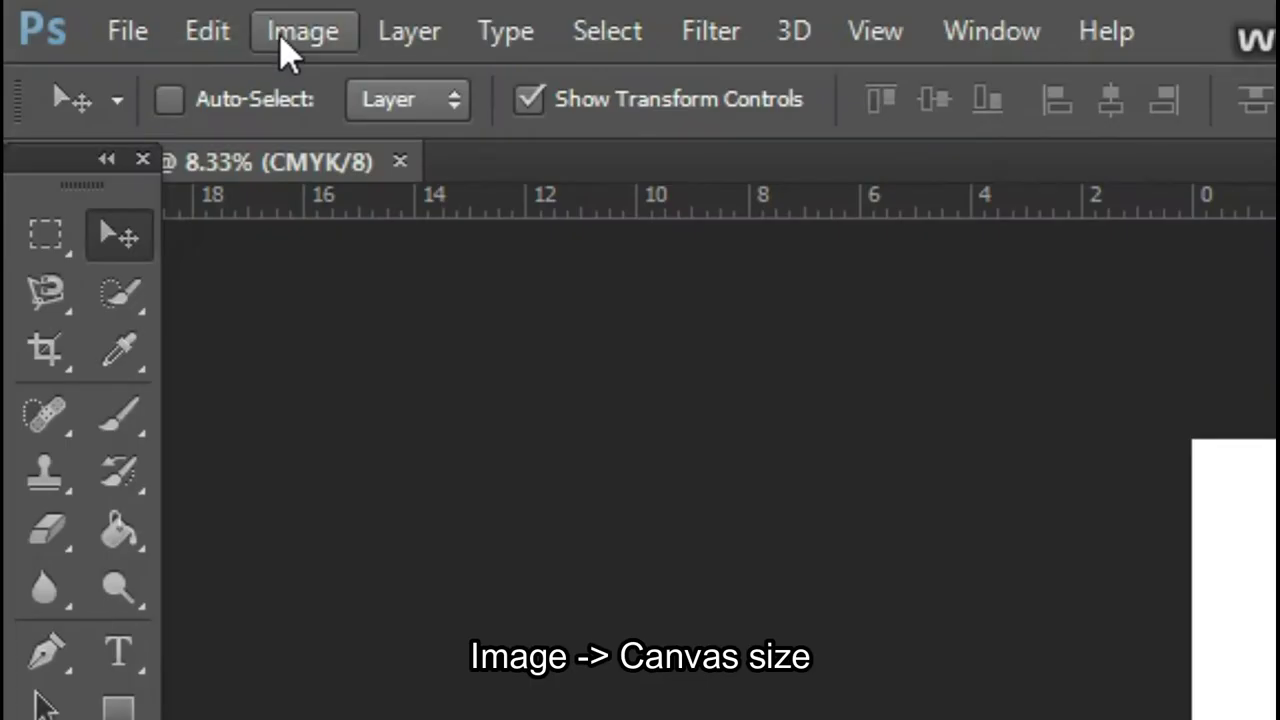
Extend the canvas by a relative 15 mm in width and height with Black extension colour.
click(118, 14)
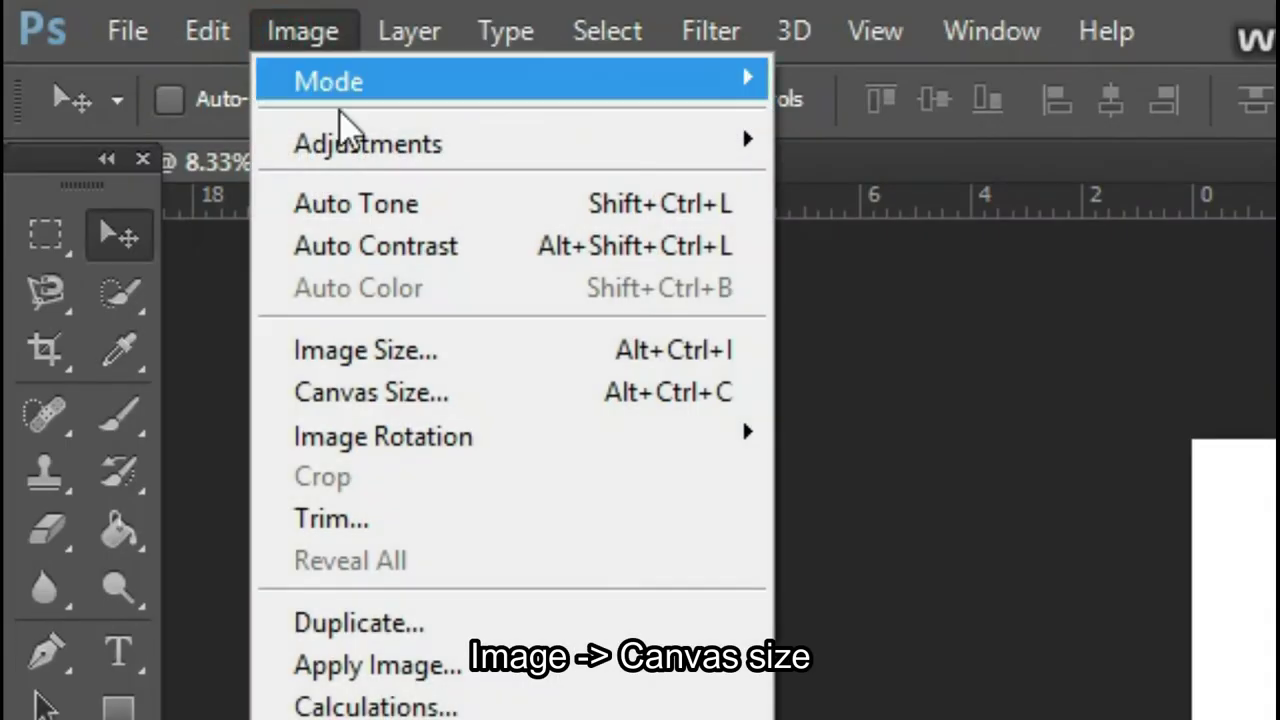
click(347, 389)
double_click(596, 249)
text(15)
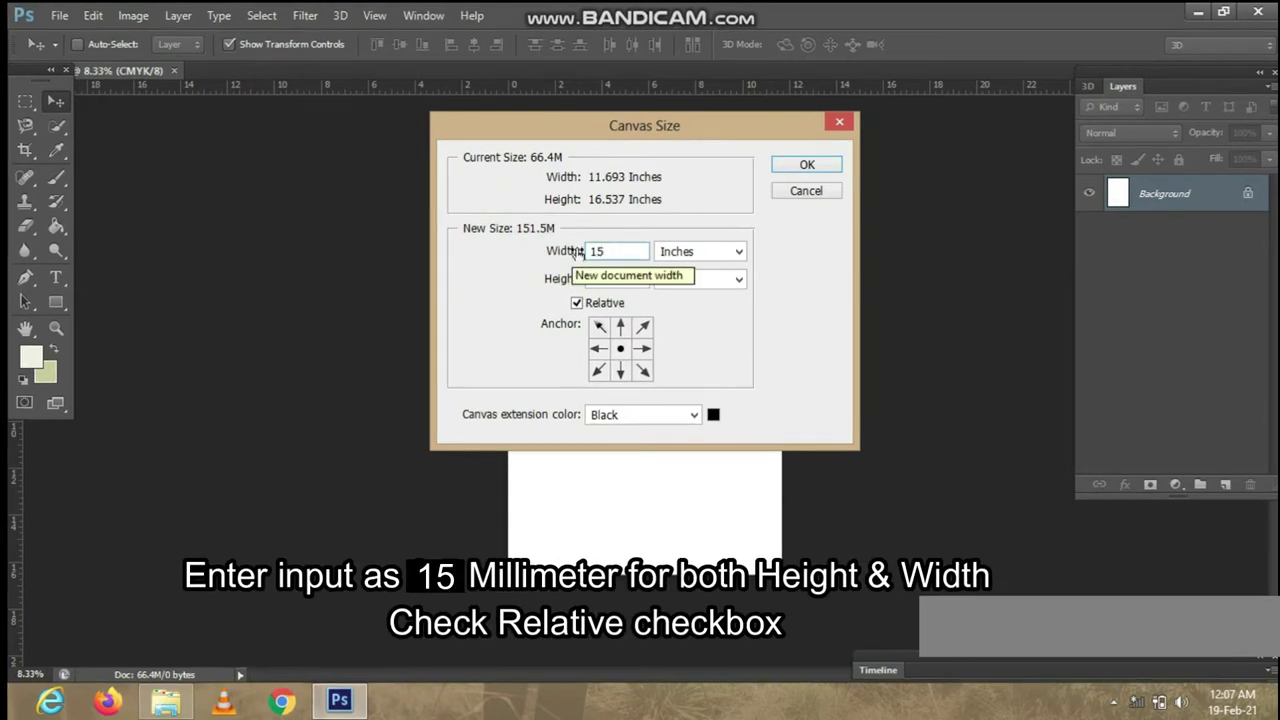
click(738, 251)
click(676, 328)
key(Tab)
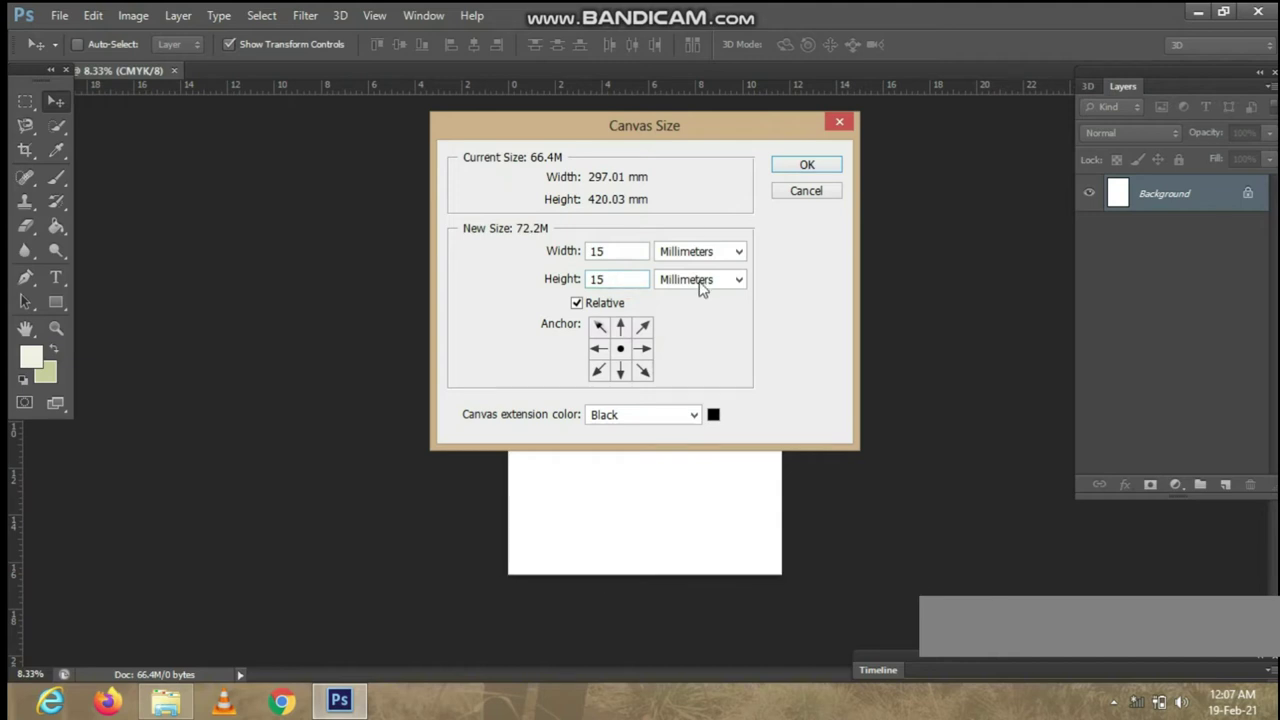
click(604, 416)
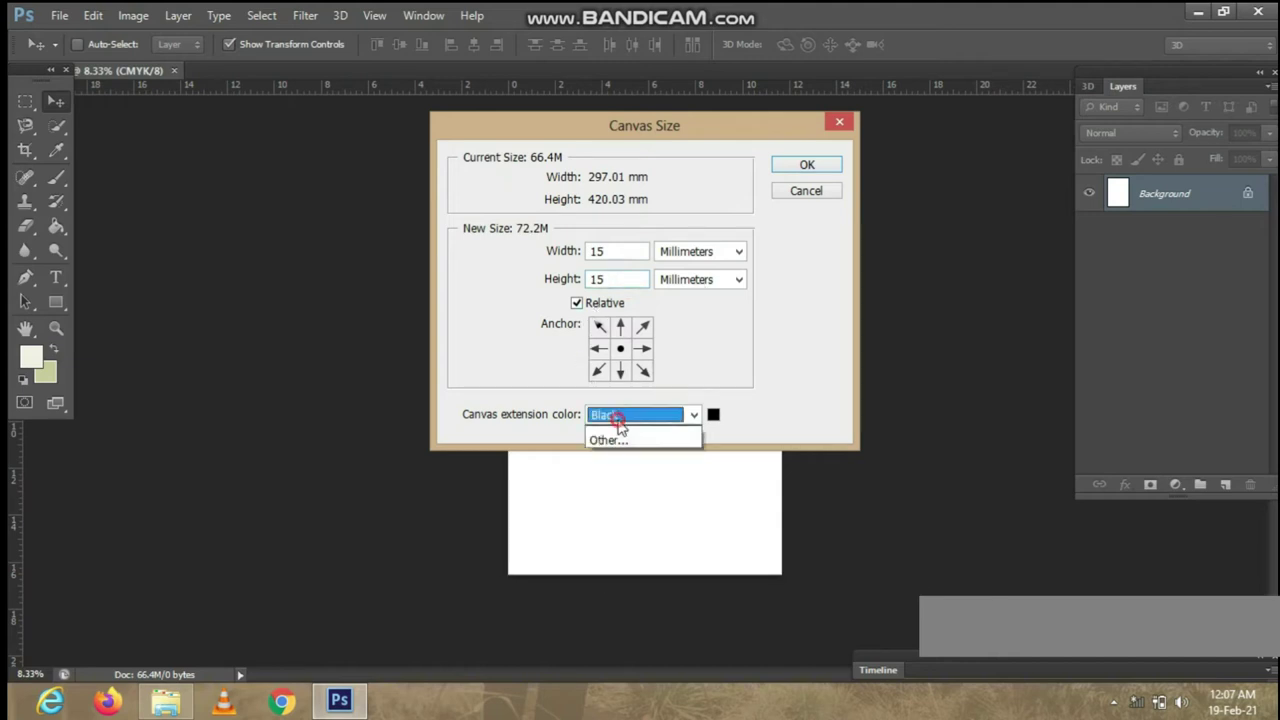
click(608, 492)
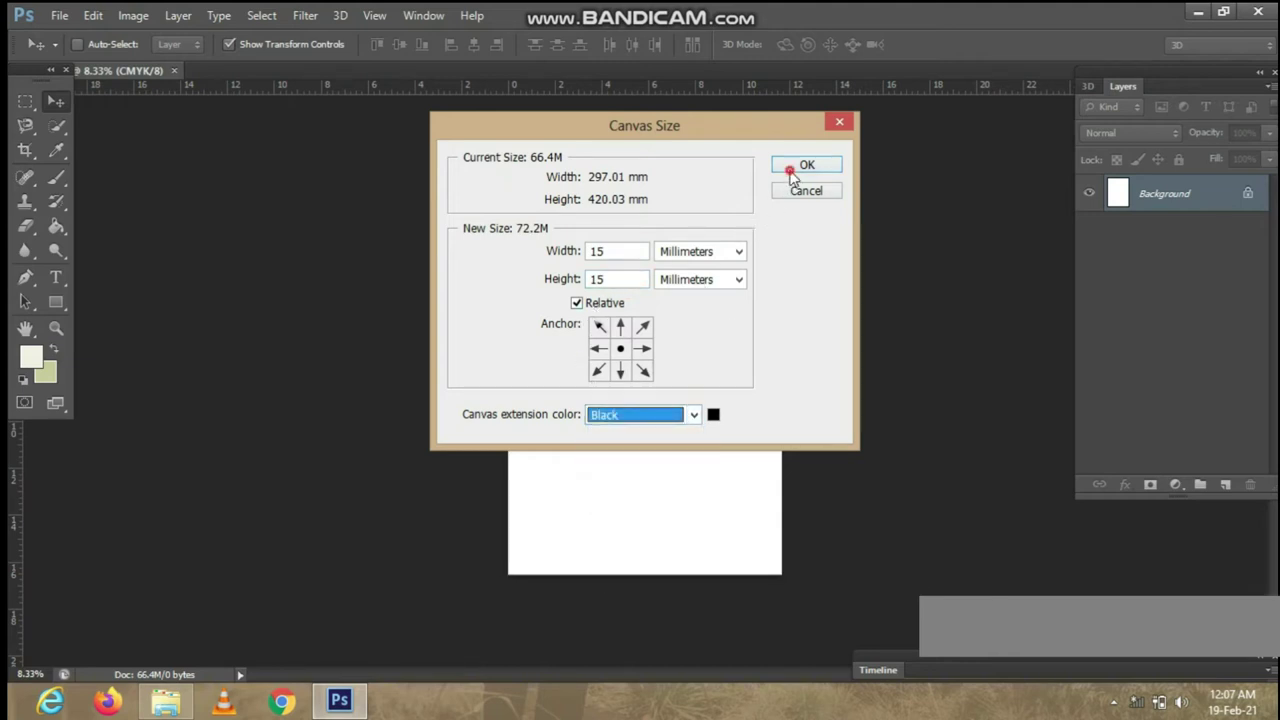
click(790, 170)
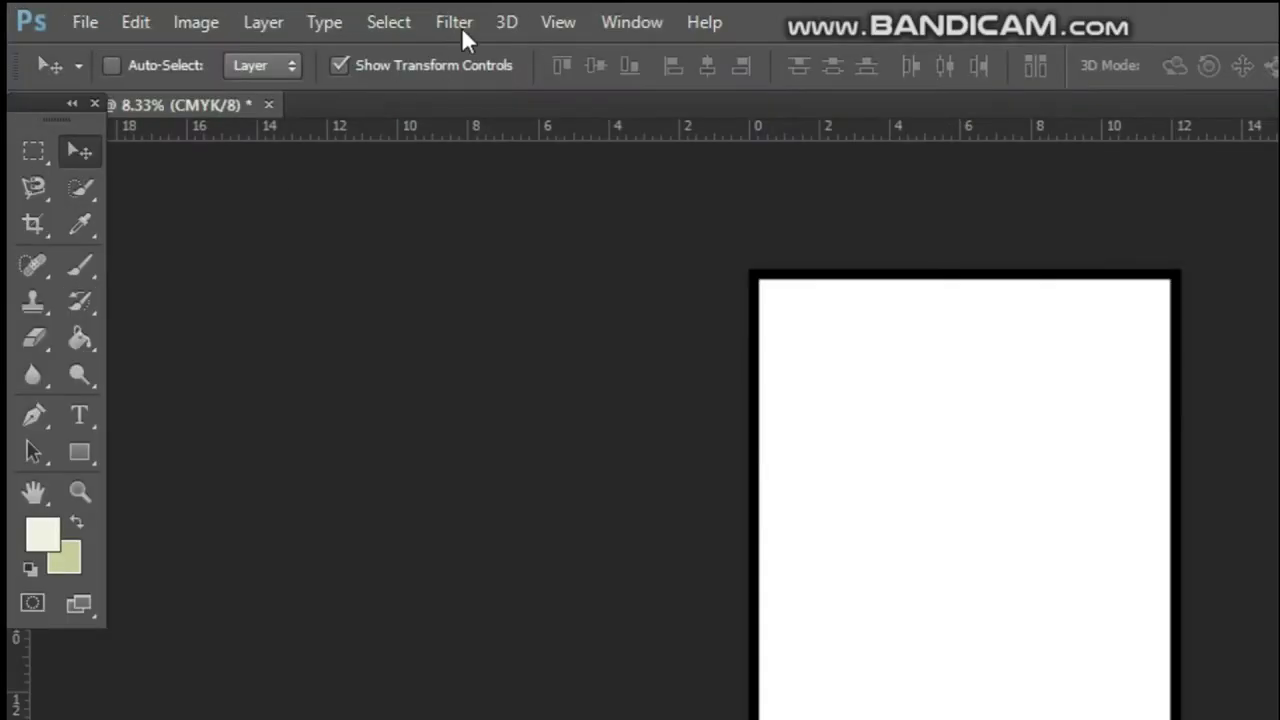
Add a vertical guide at the 50% position with View > New Guide.
click(374, 15)
click(600, 632)
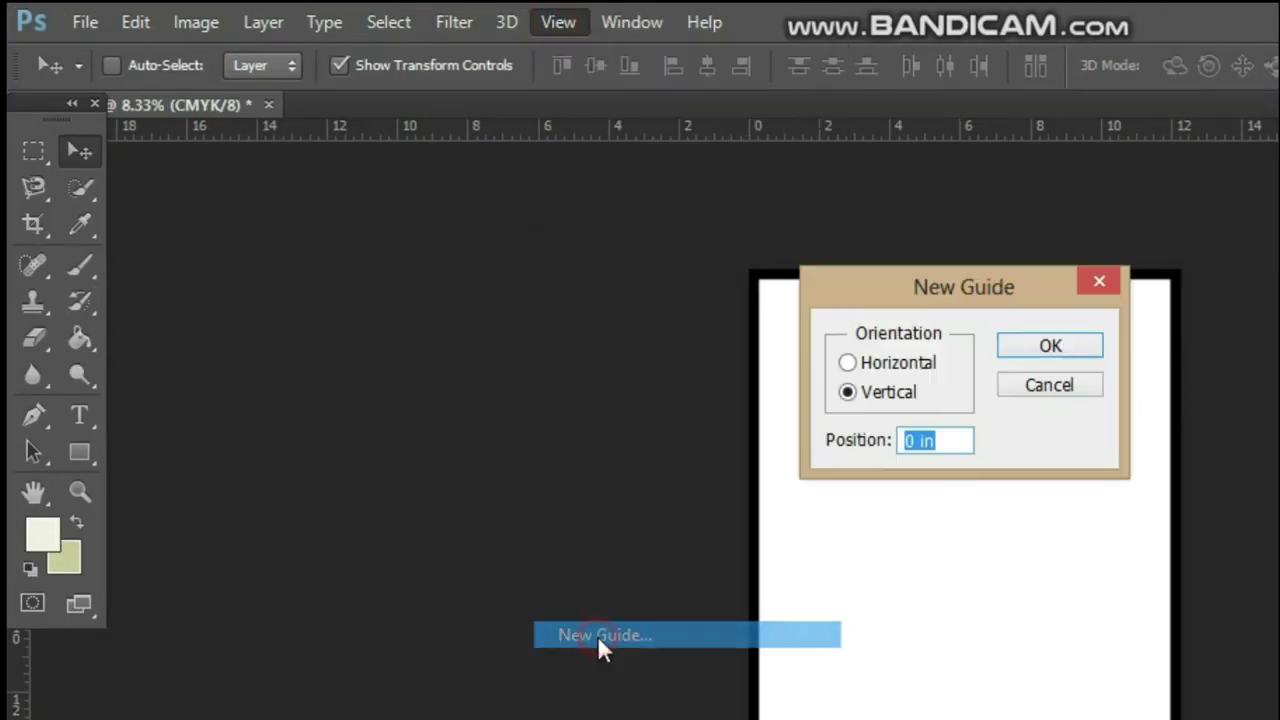
text(15)
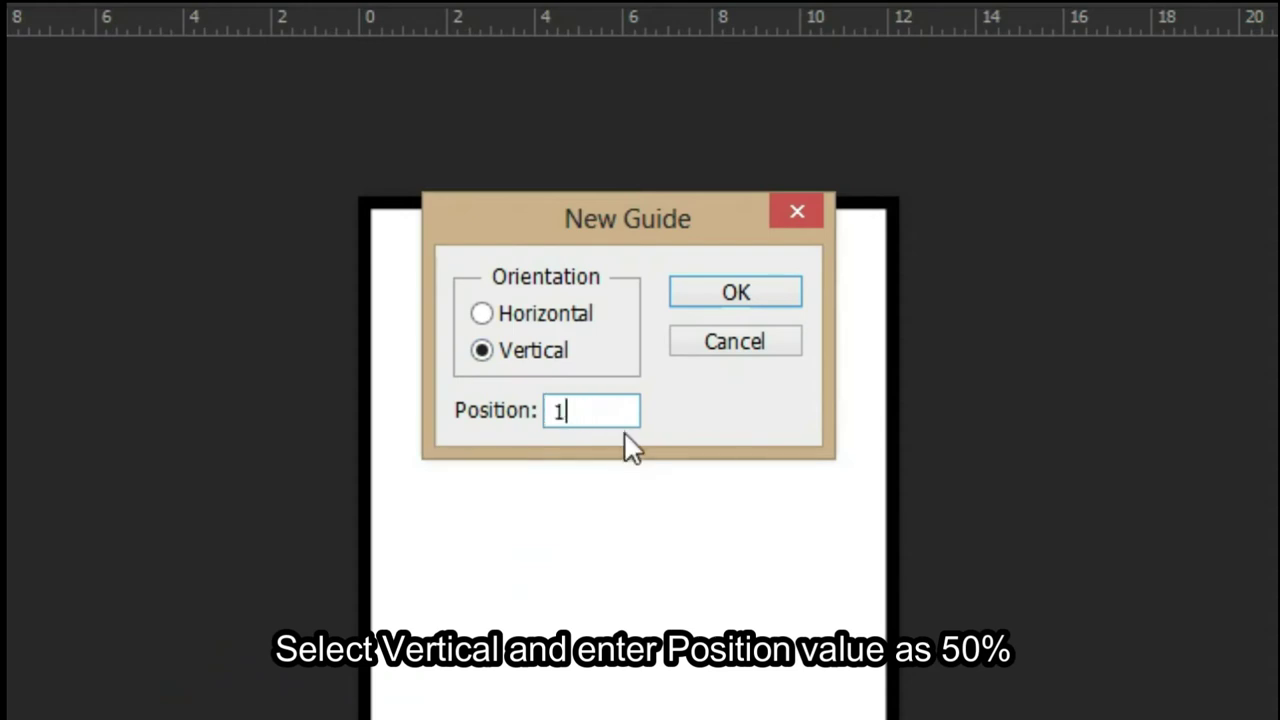
key(BackSpace)
text(5)
click(745, 292)
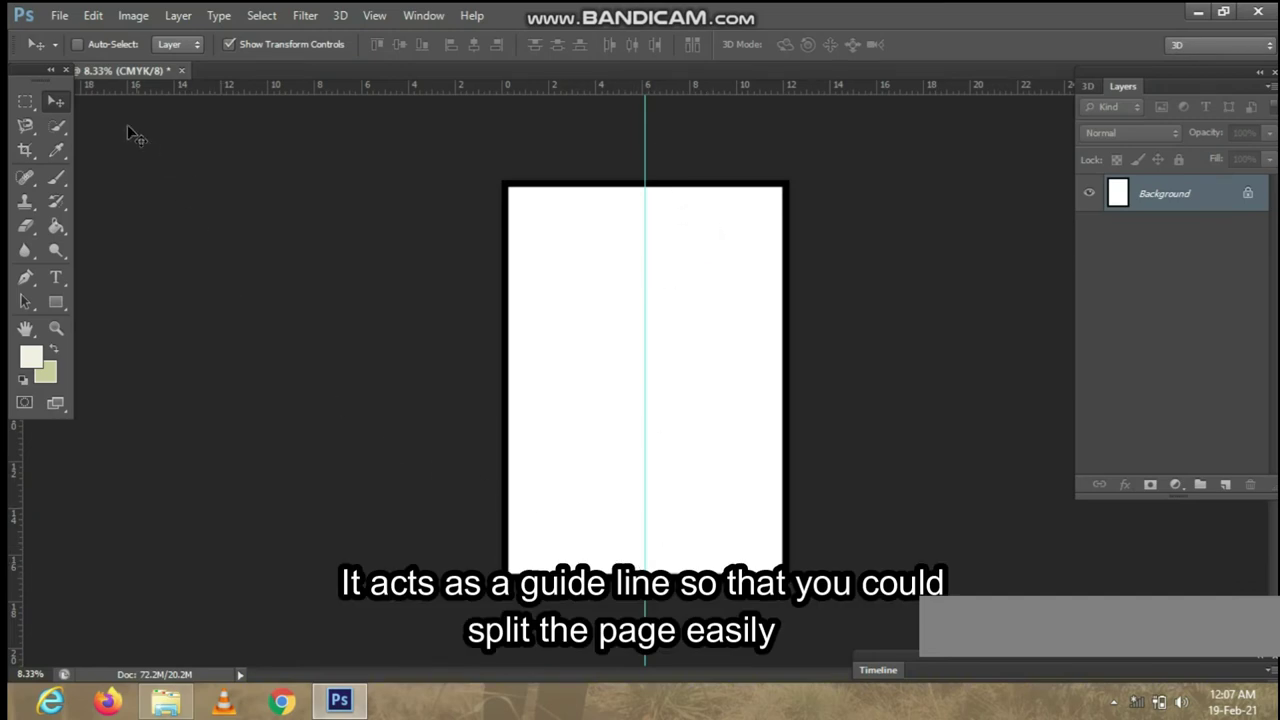
Draw Rectangle 1 and transform it to span from the centre guide to the right edge, top to bottom.
click(56, 301)
drag(655, 220, 713, 366)
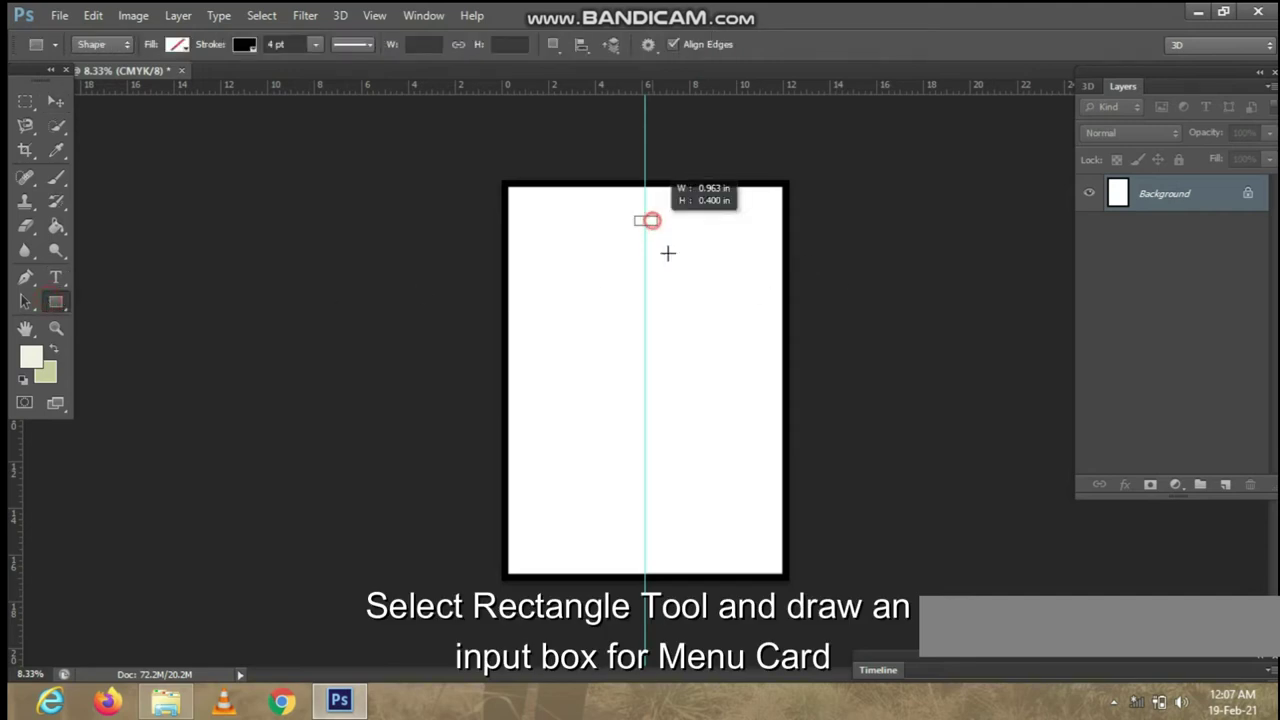
click(55, 102)
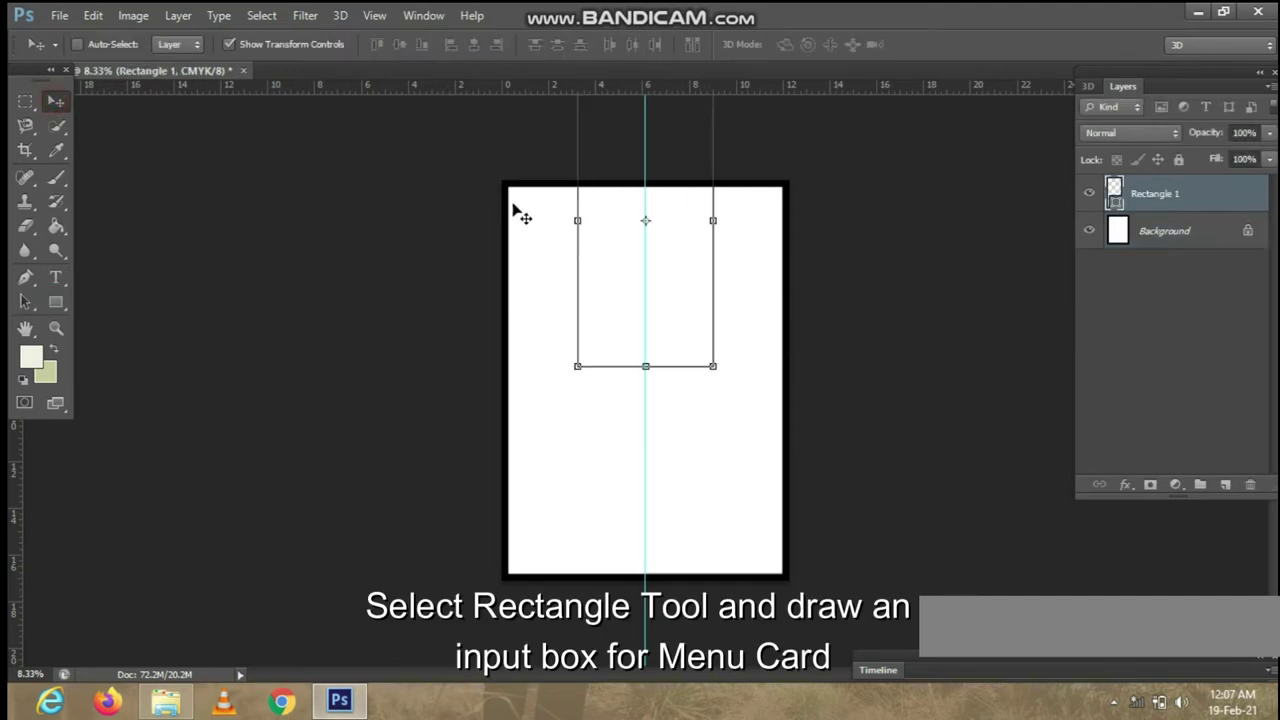
drag(668, 272, 734, 378)
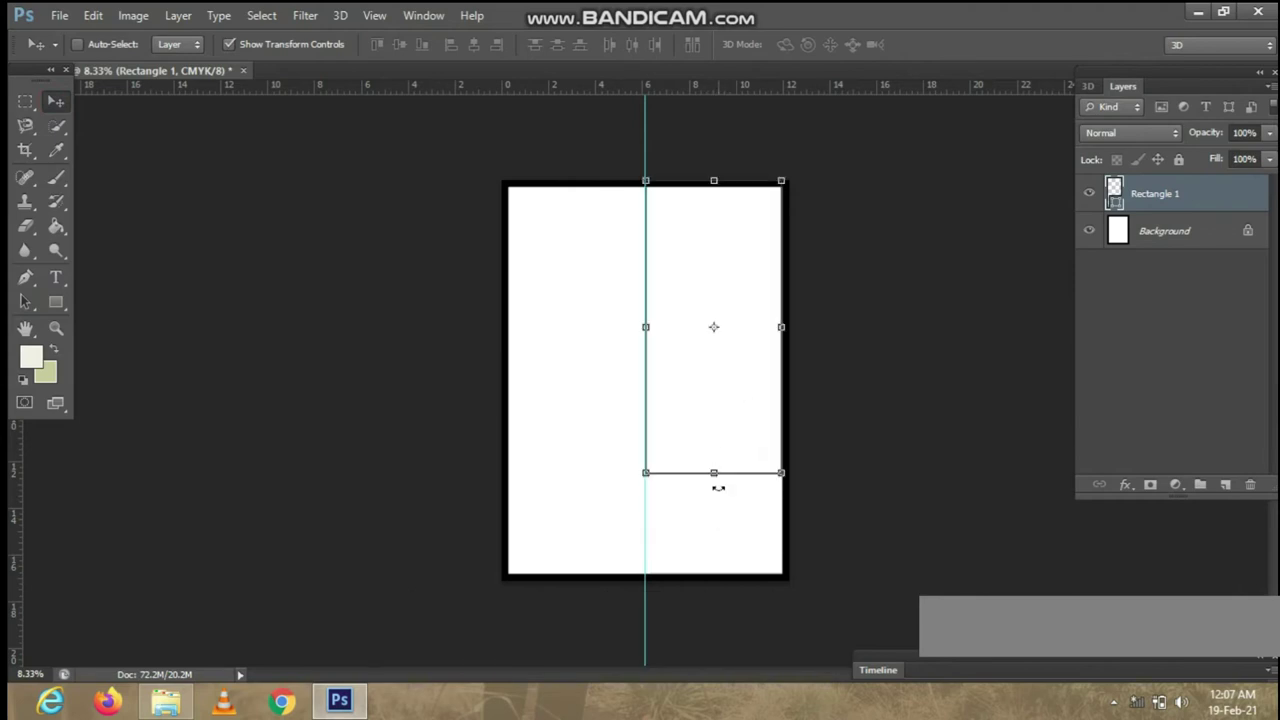
mouse_move(713, 476)
mouse_down()
mouse_move(711, 576)
mouse_move(746, 595)
mouse_up()
key(ctrl+plus)
scroll(759, 555, up, 3)
drag(746, 125, 746, 133)
click(945, 45)
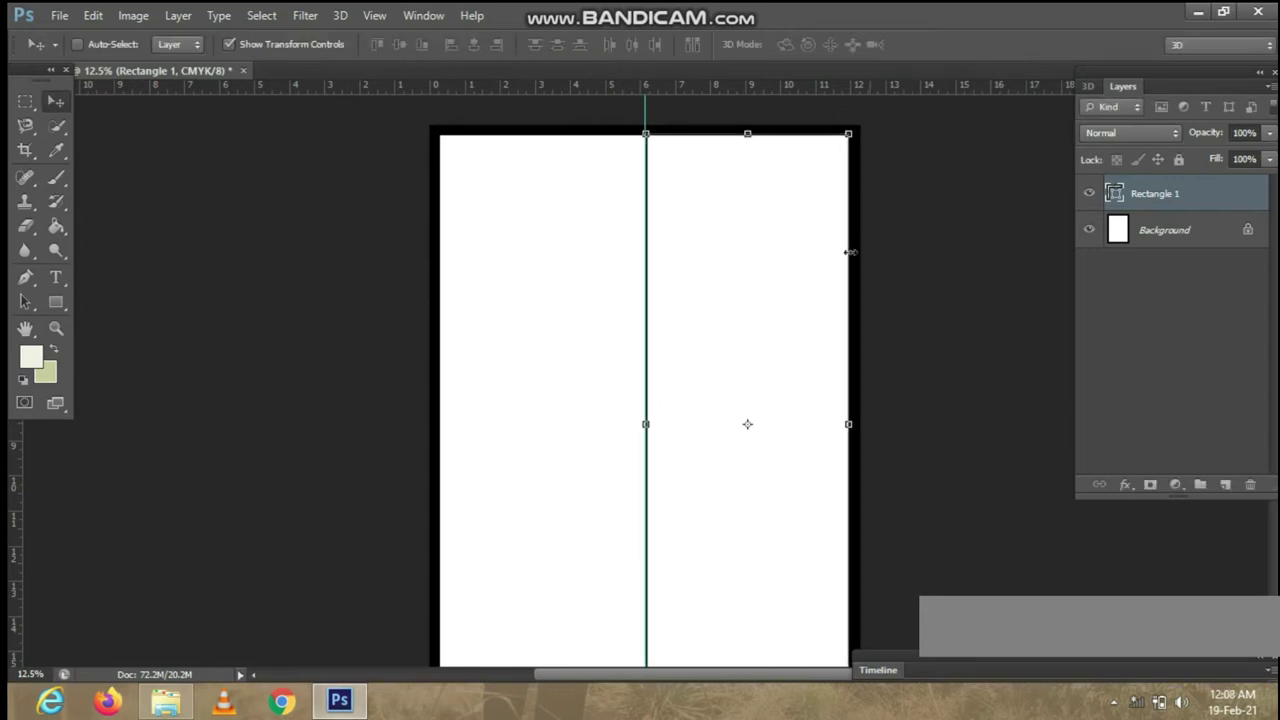
scroll(840, 300, down, 1)
scroll(838, 310, down, 2)
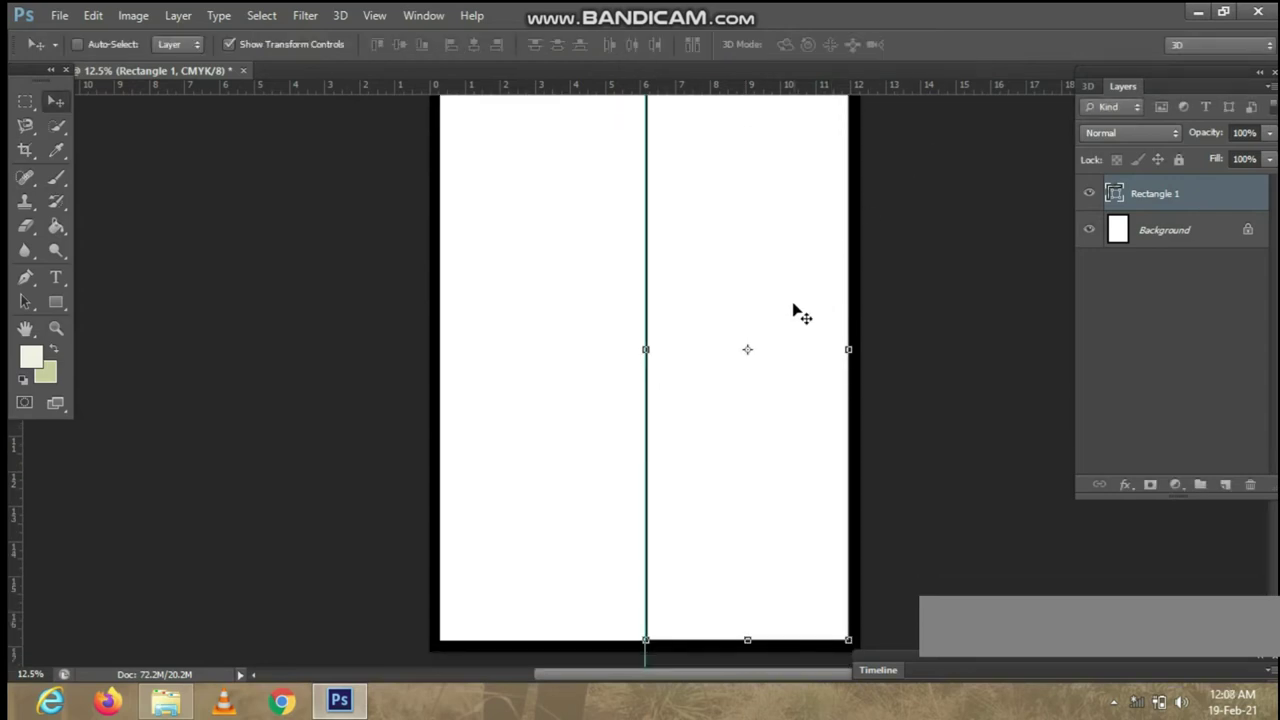
Draw Rectangle 2 and size it as the lower-left logo panel reaching the left edge.
click(56, 302)
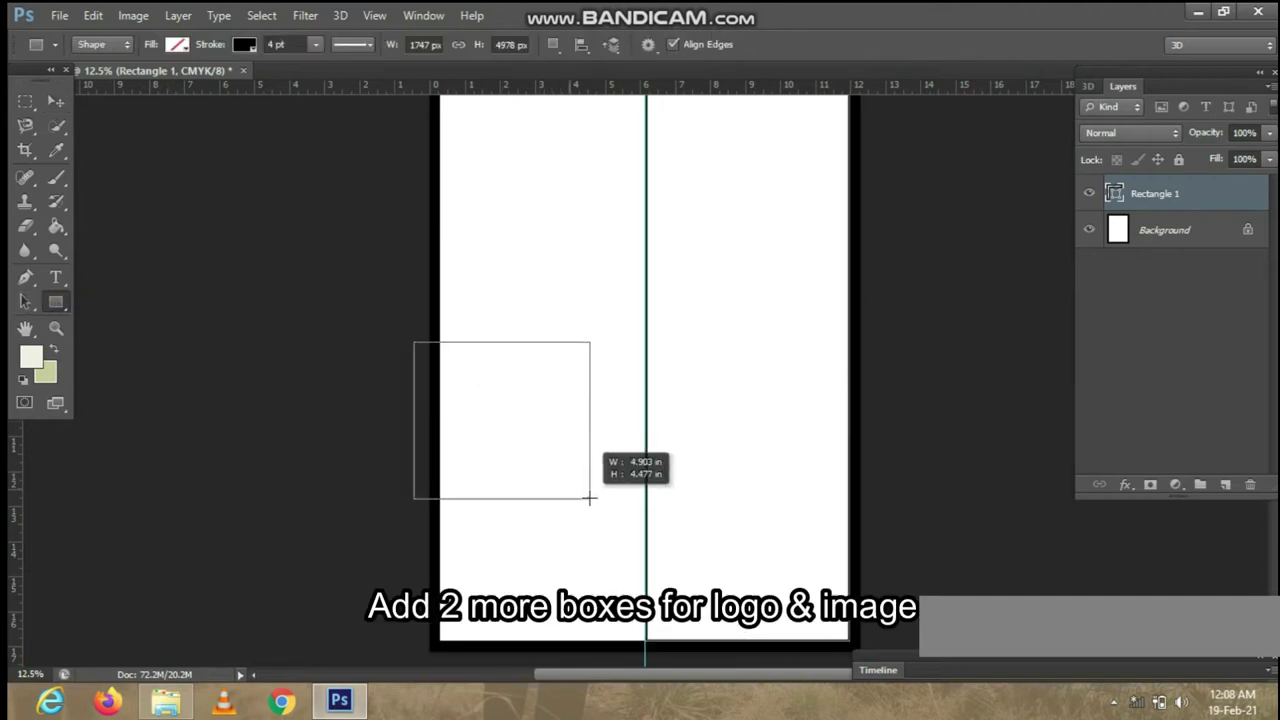
drag(502, 416, 591, 498)
key(v)
drag(523, 426, 574, 557)
key(ctrl+t)
drag(467, 562, 442, 552)
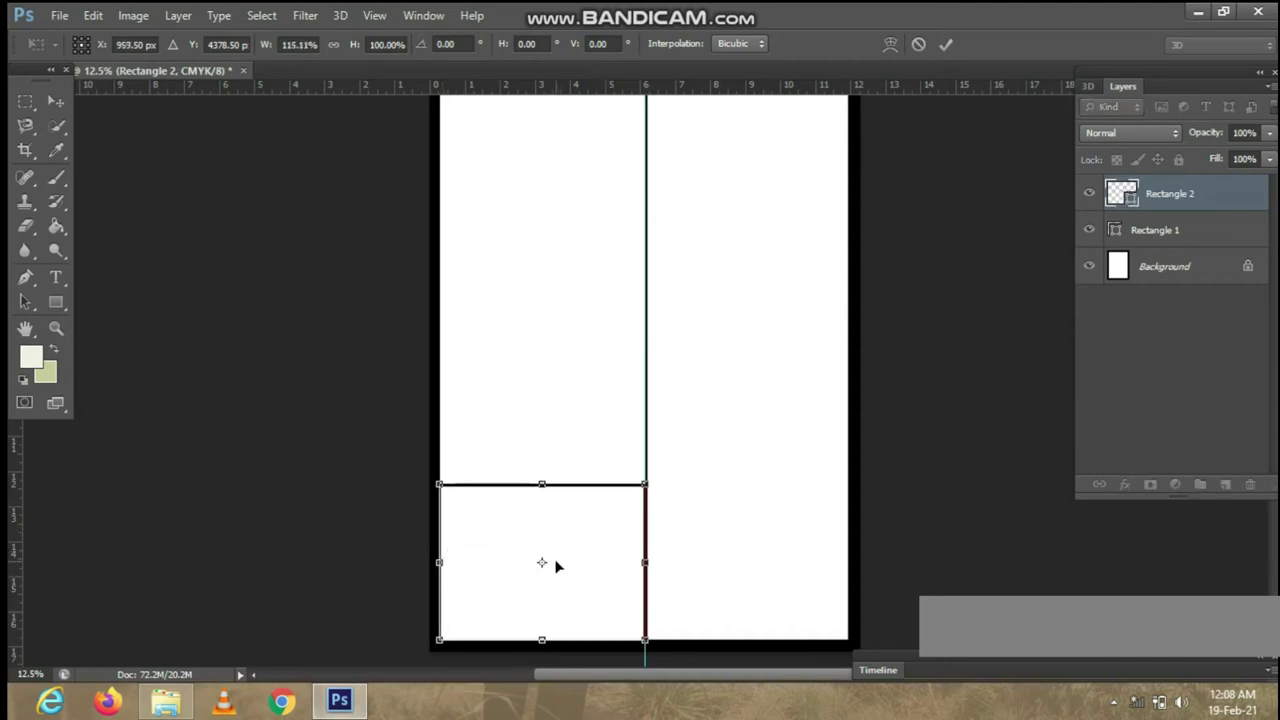
drag(542, 484, 541, 476)
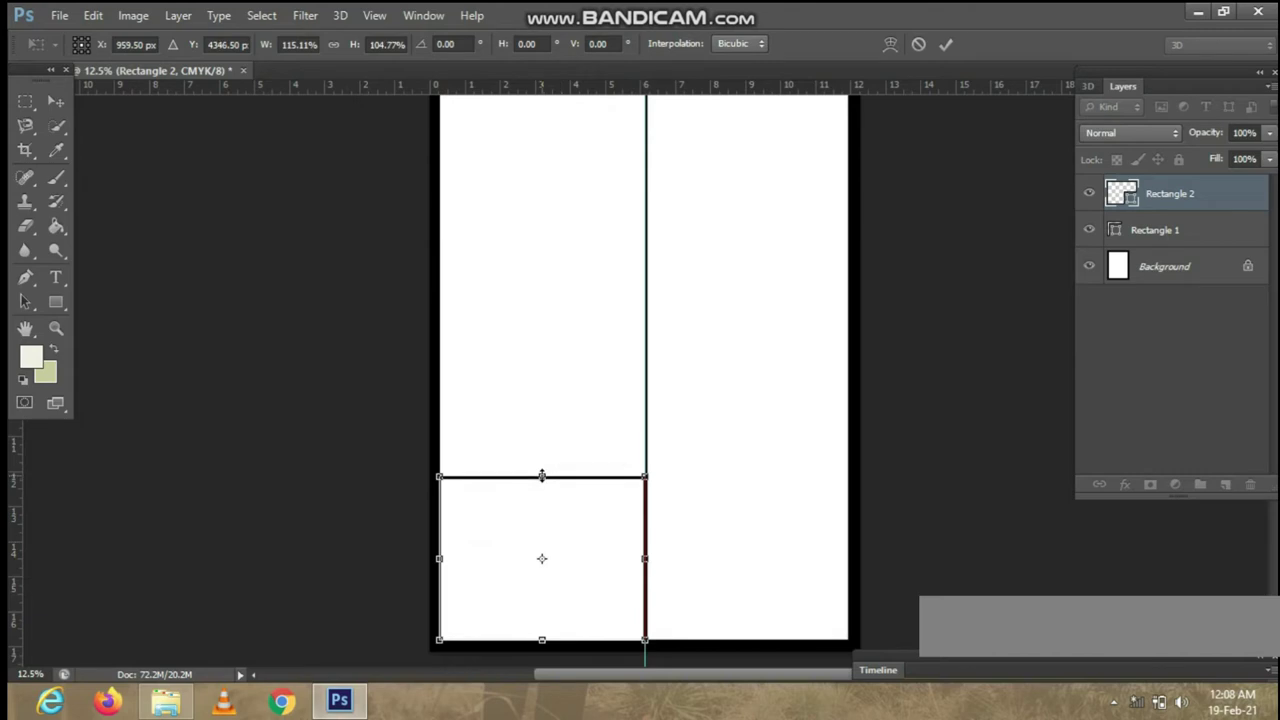
click(946, 44)
Draw Rectangle 3 over the upper-left photo area, then select the Rectangle 1 layer.
key(u)
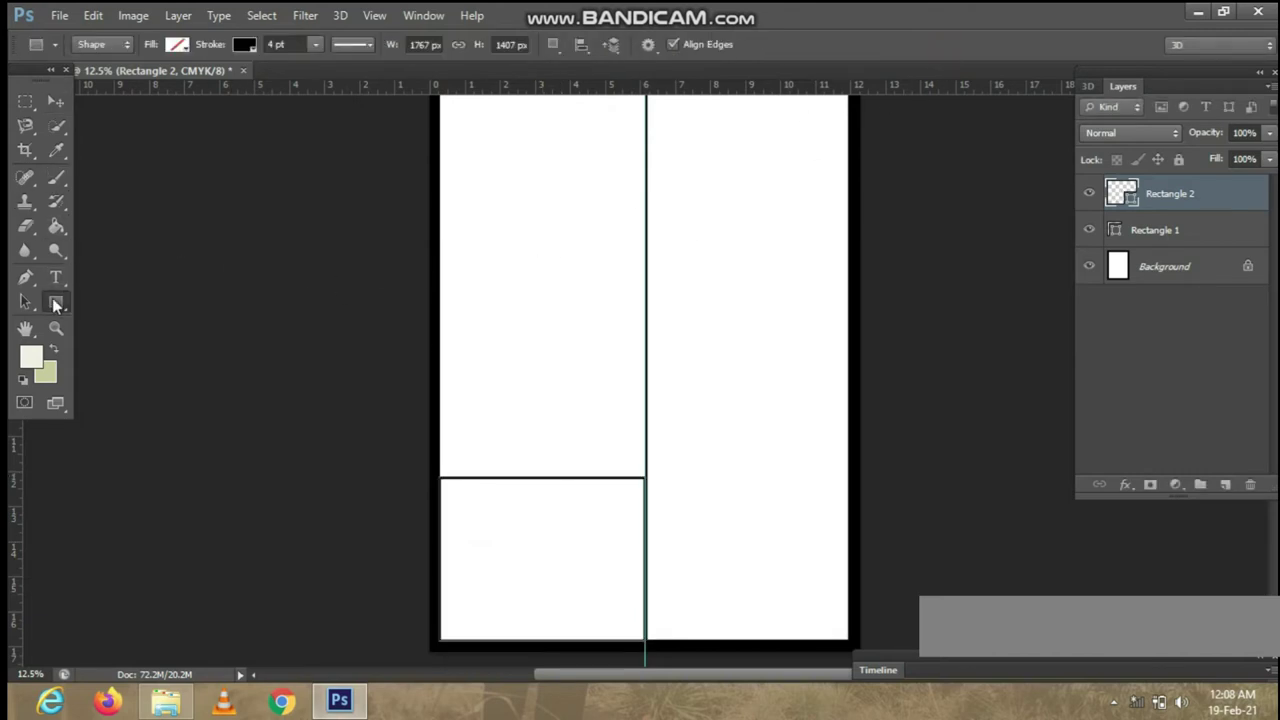
drag(475, 181, 597, 318)
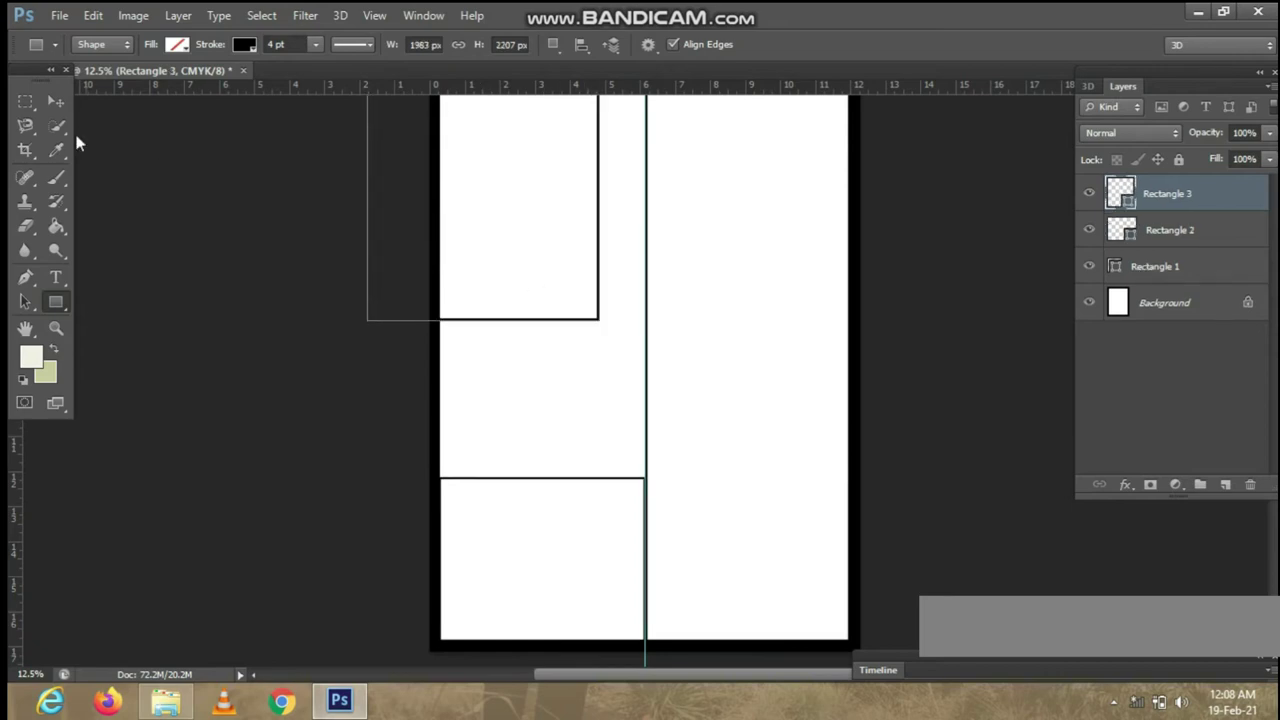
key(ctrl+t)
drag(542, 114, 544, 106)
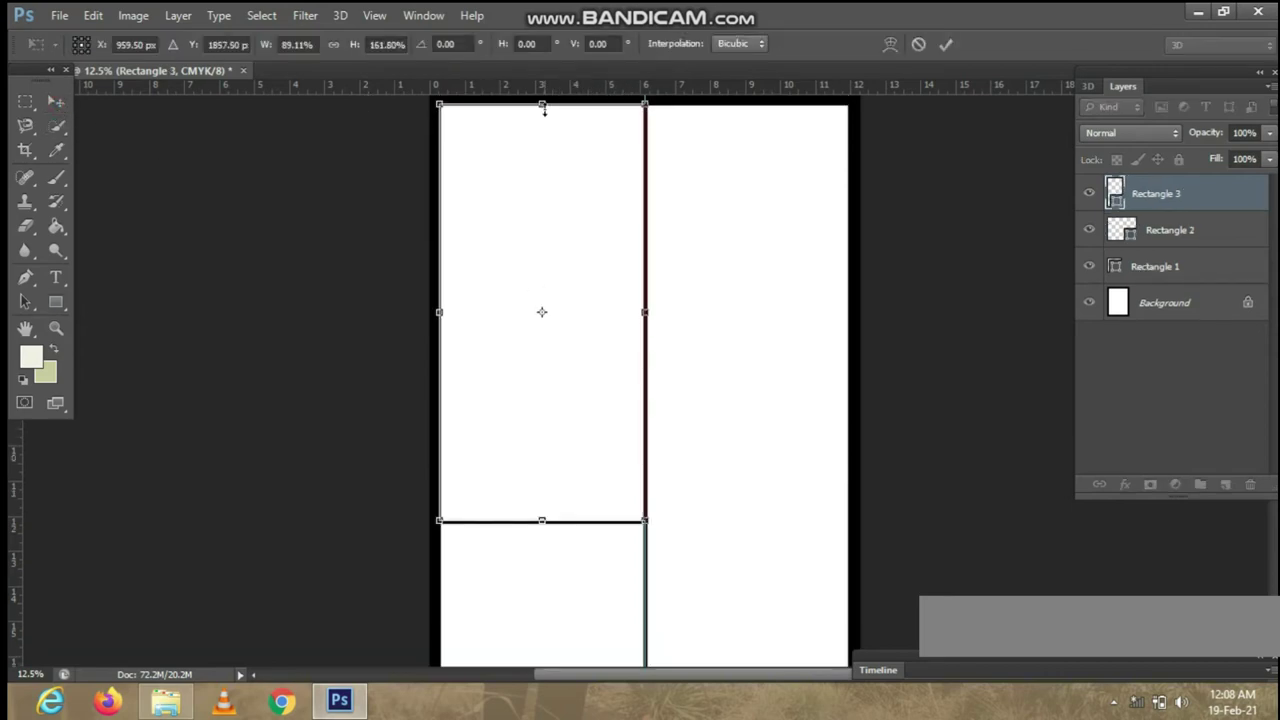
click(946, 44)
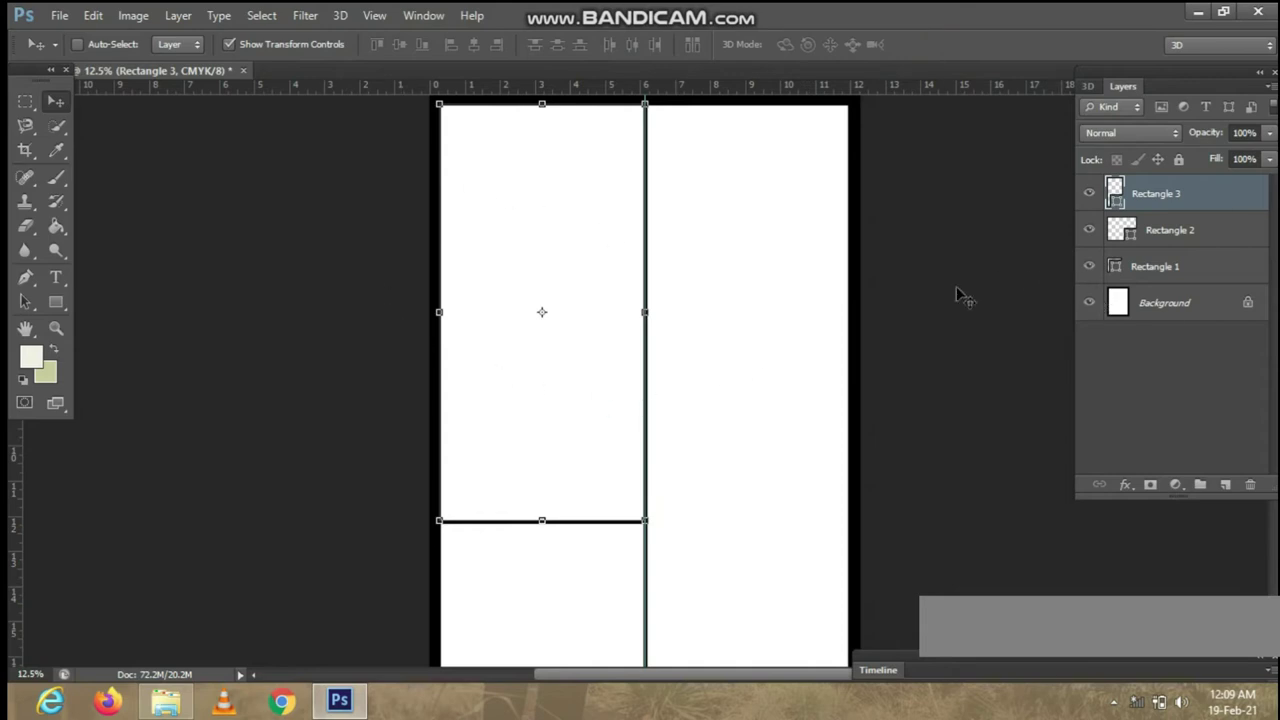
click(1143, 270)
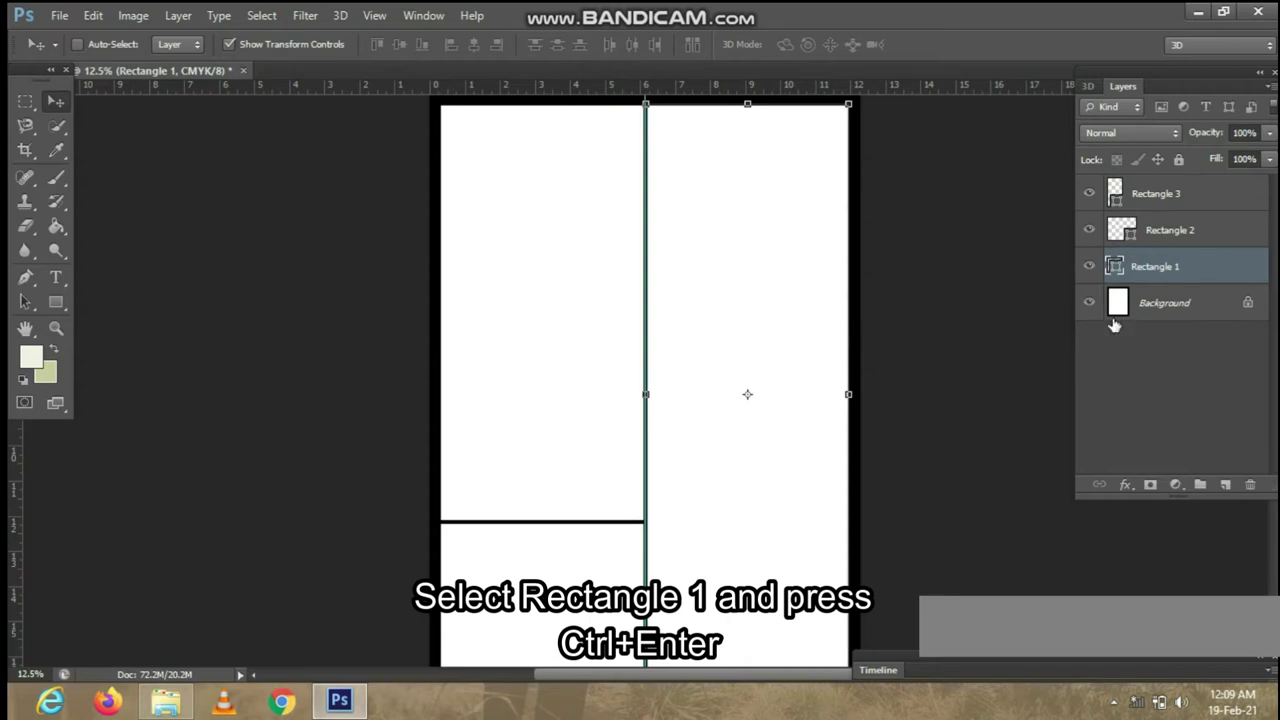
Load Rectangle 1 as a selection, rasterize it and fill the right panel with cream.
key(ctrl+Return)
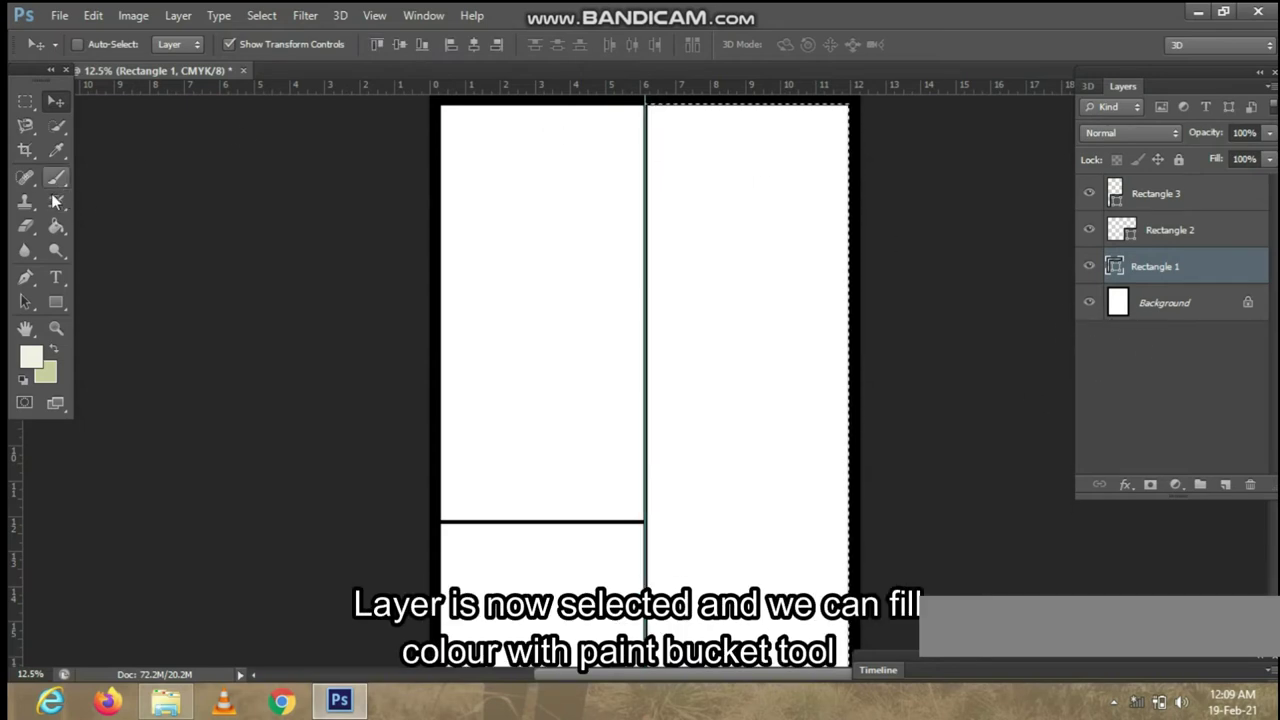
click(56, 226)
click(730, 358)
click(620, 280)
click(755, 336)
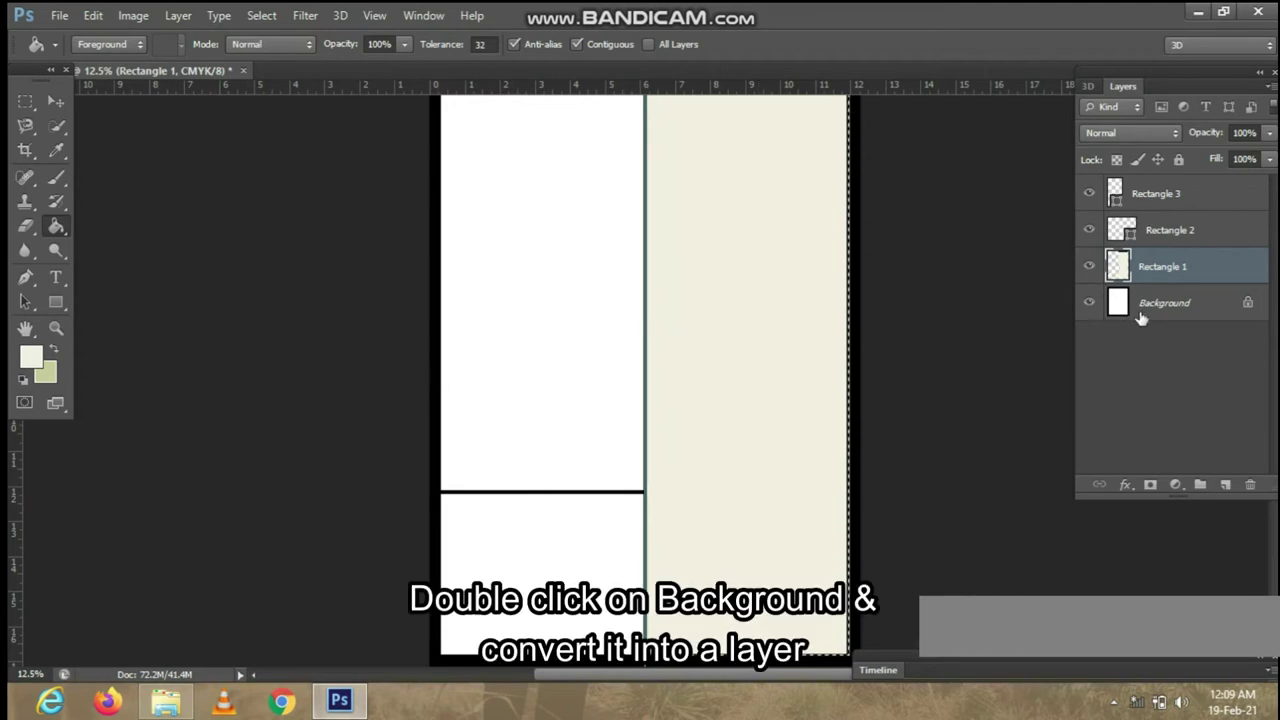
Convert the Background into Layer 0 and open Menucard.jpg in Photoshop from Explorer.
double_click(1141, 310)
click(800, 222)
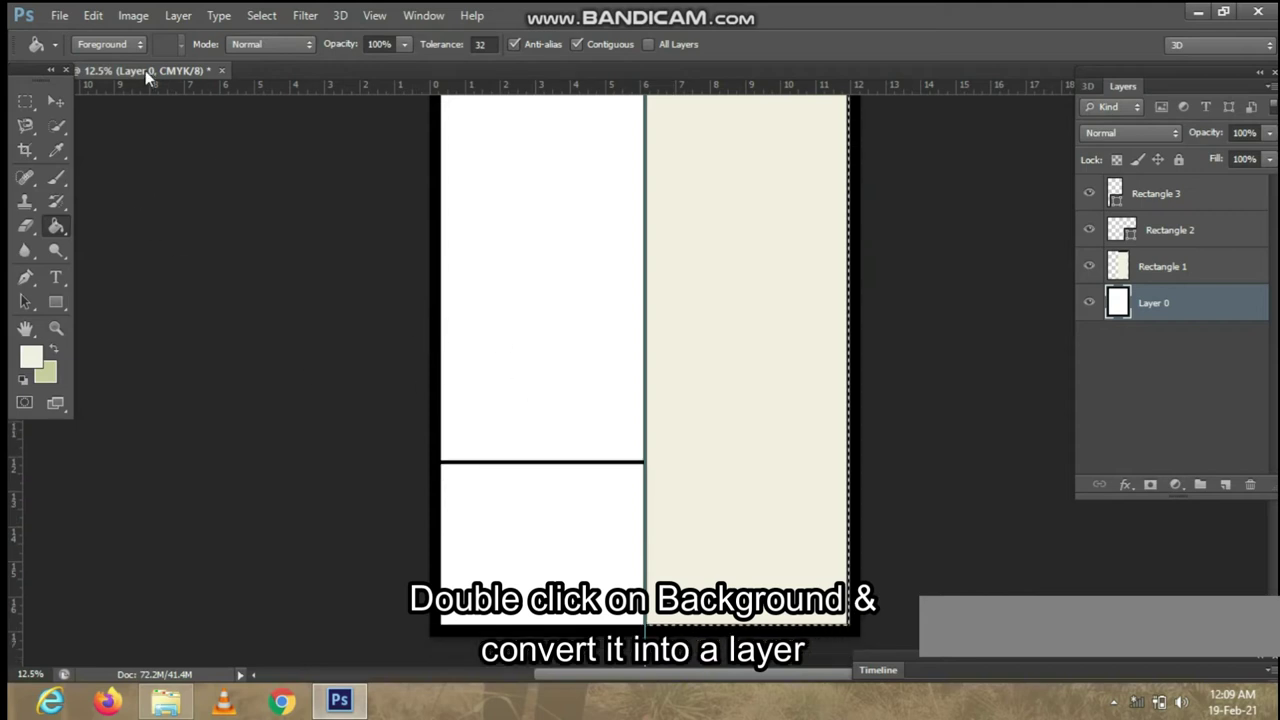
click(166, 700)
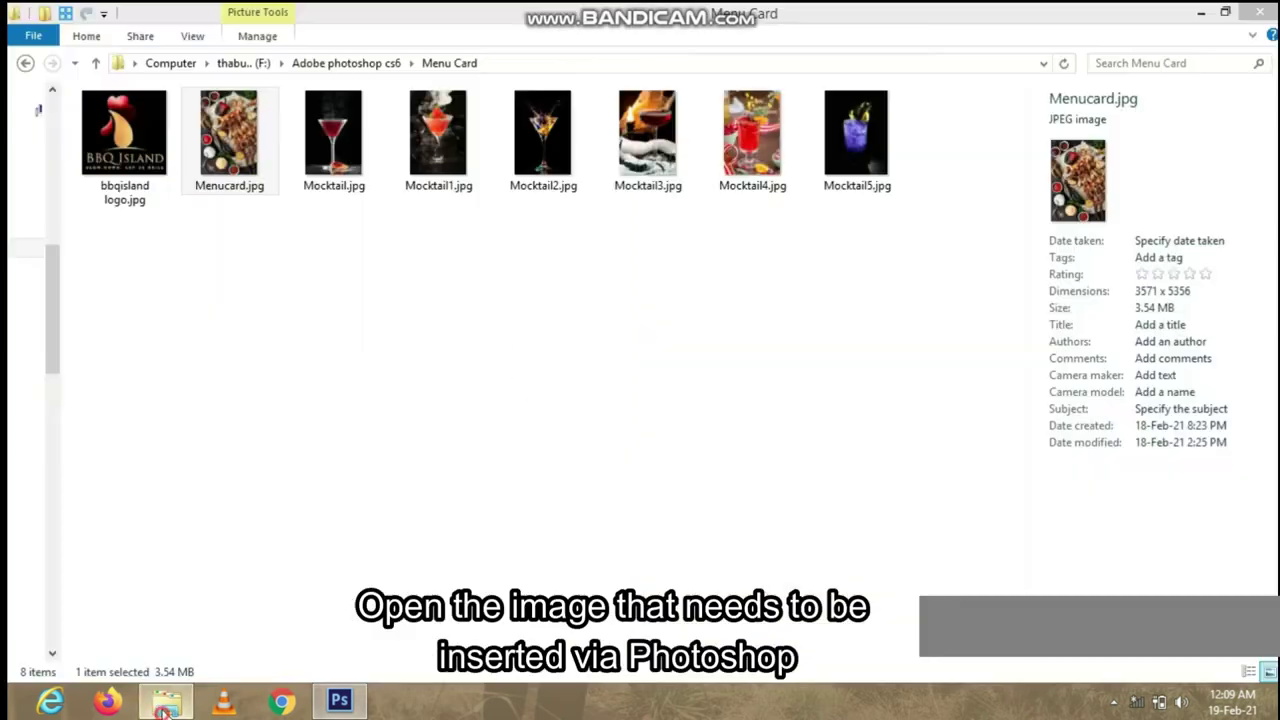
right_click(248, 156)
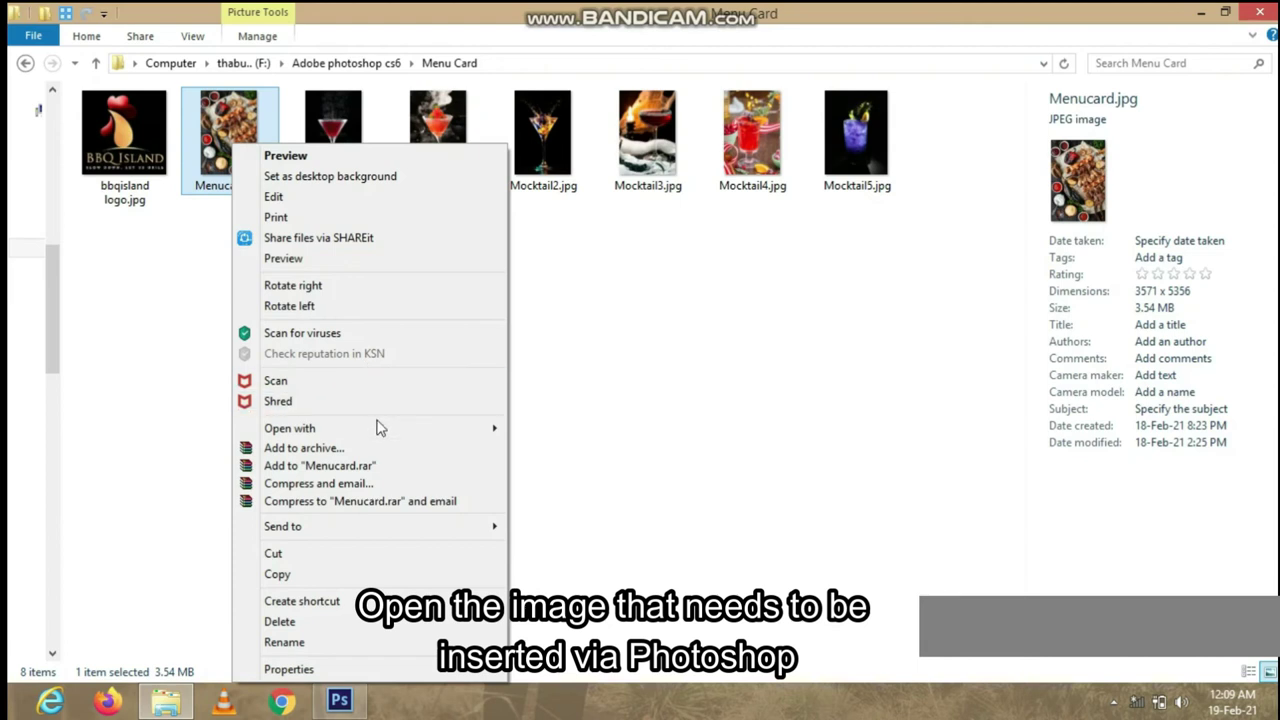
mouse_move(290, 428)
click(560, 428)
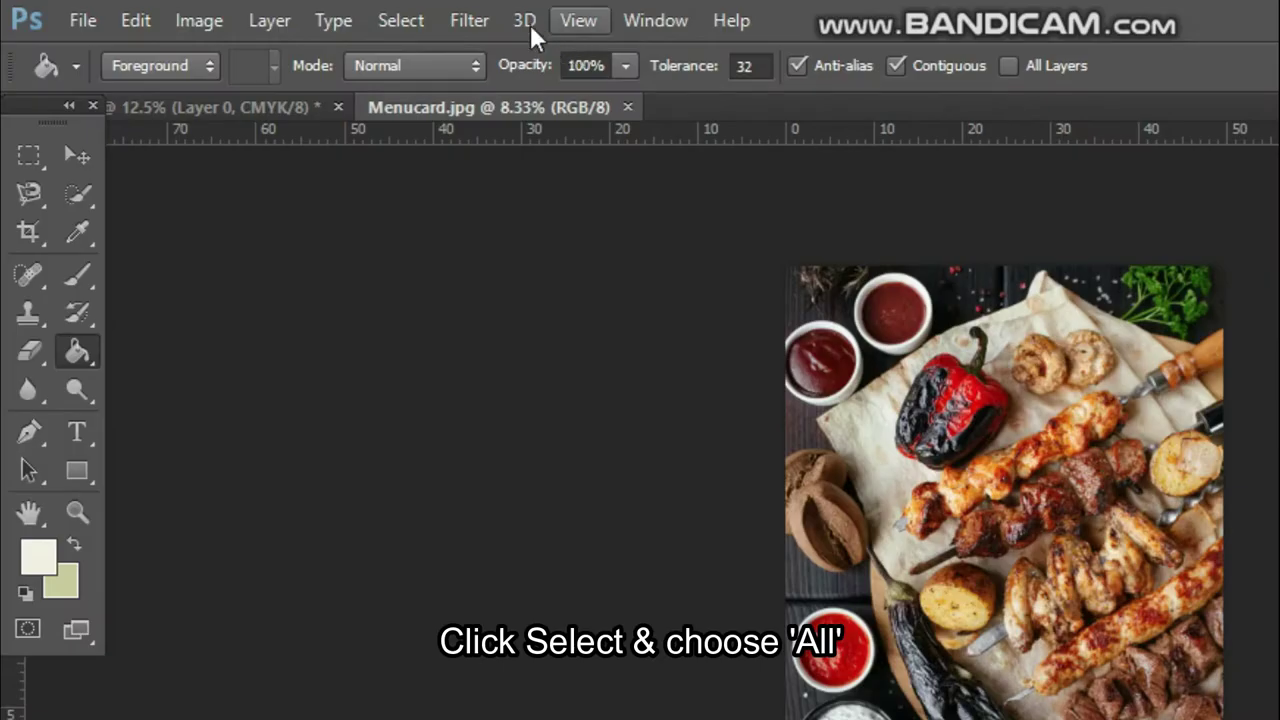
Select all of Menucard.jpg, copy it, and switch back to the MenuCard tab.
click(415, 24)
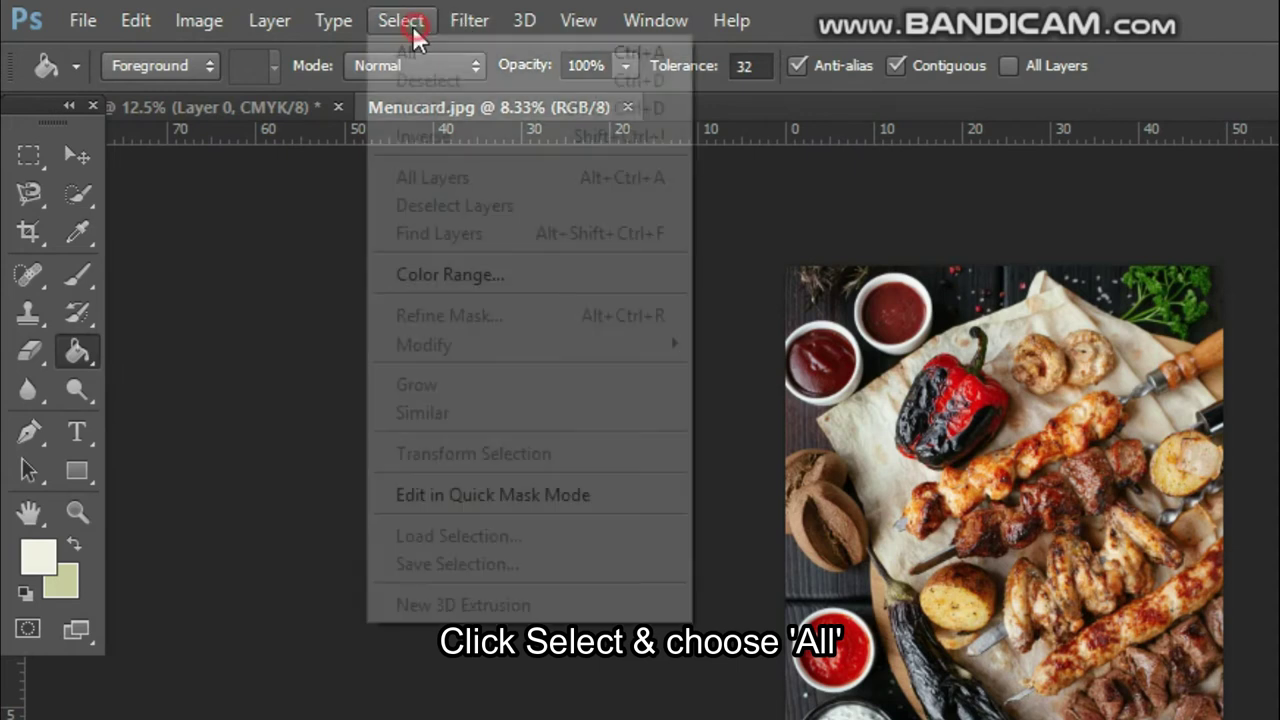
click(424, 54)
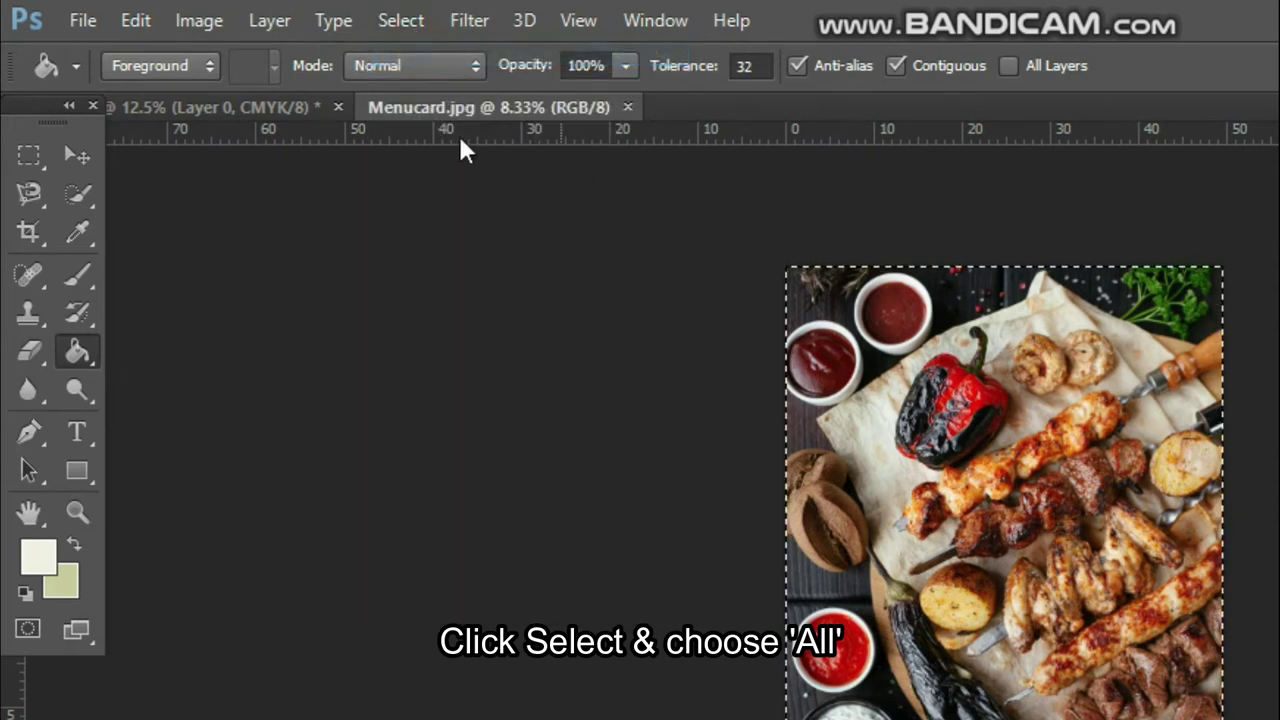
click(138, 23)
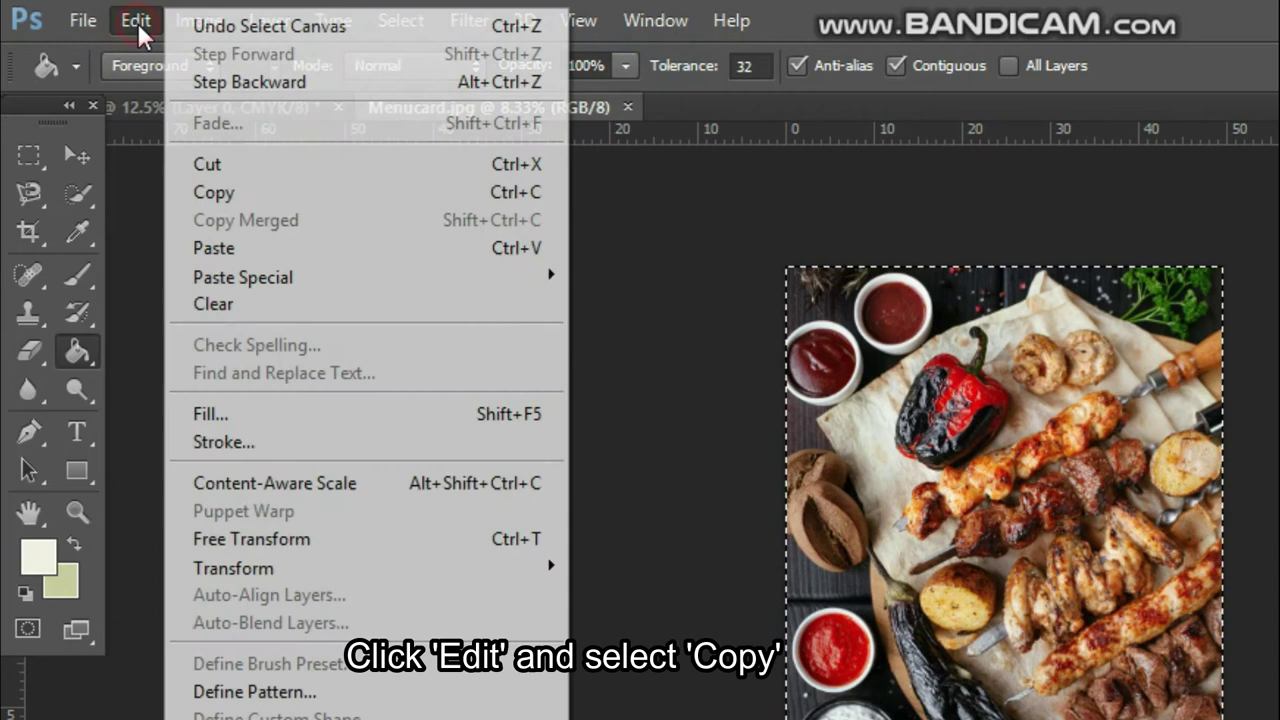
click(226, 202)
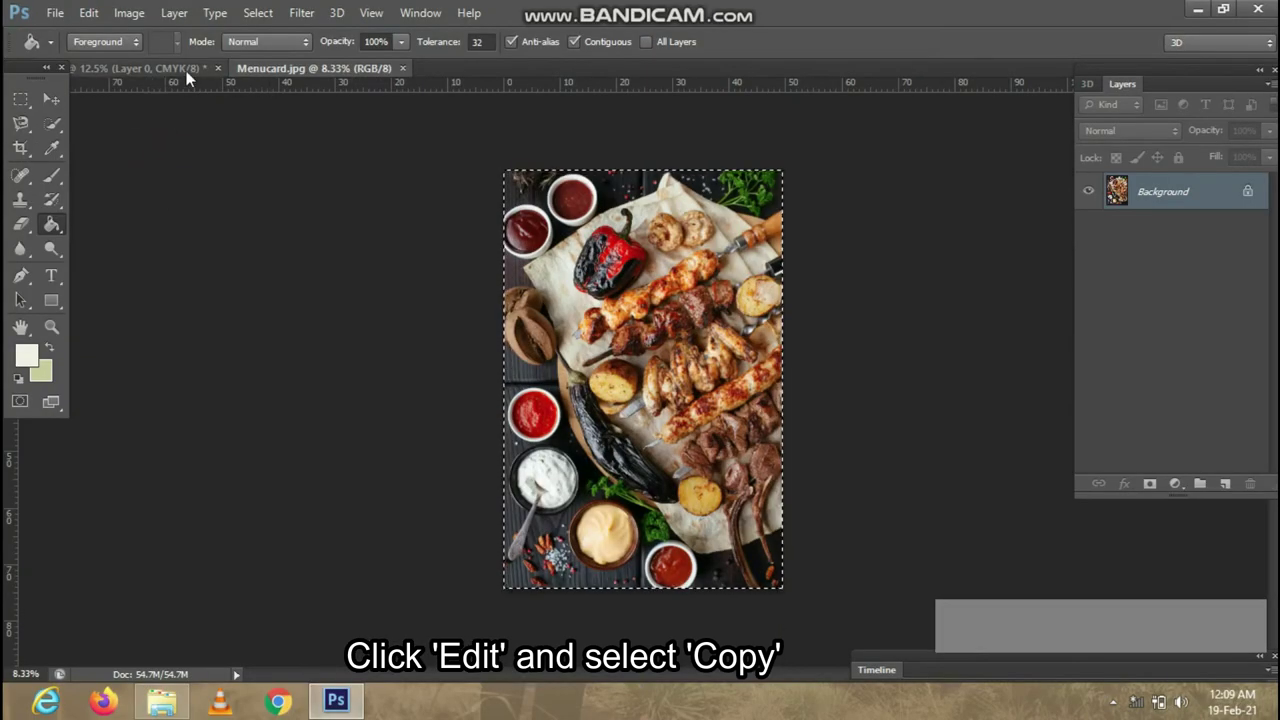
click(188, 70)
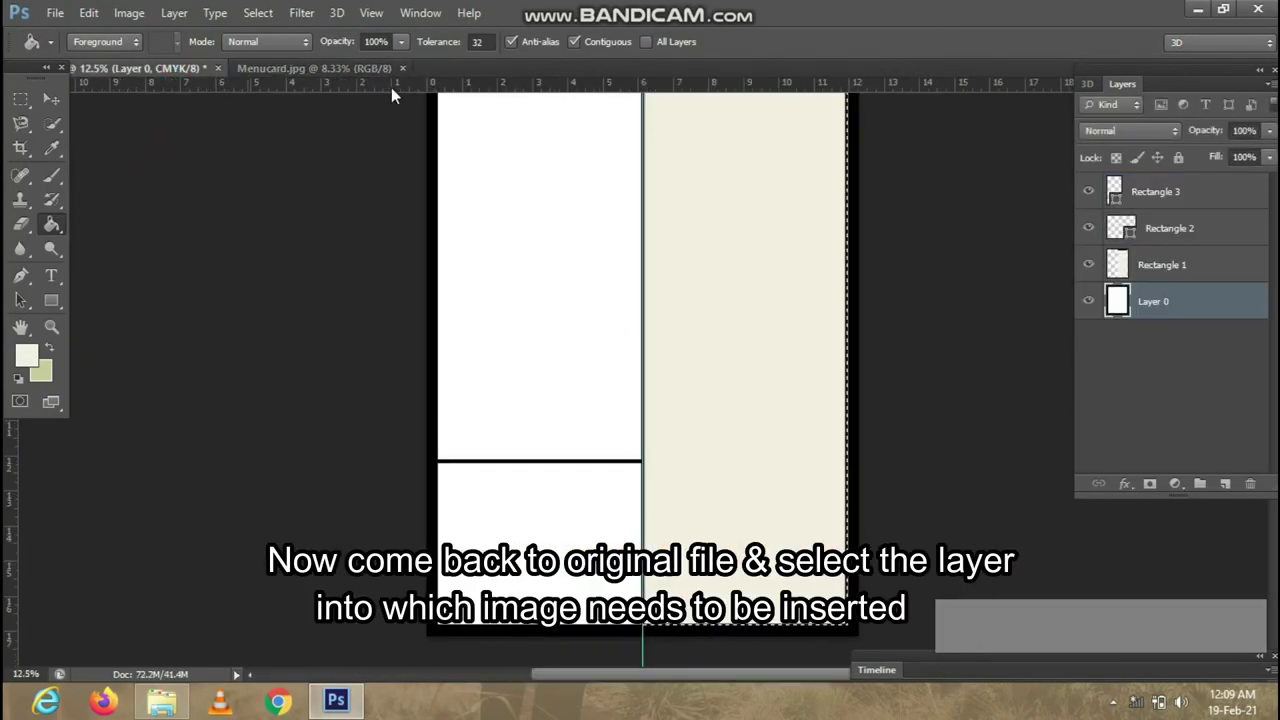
Load Rectangle 3 as a selection and Paste Into it the copied food photo.
click(1150, 195)
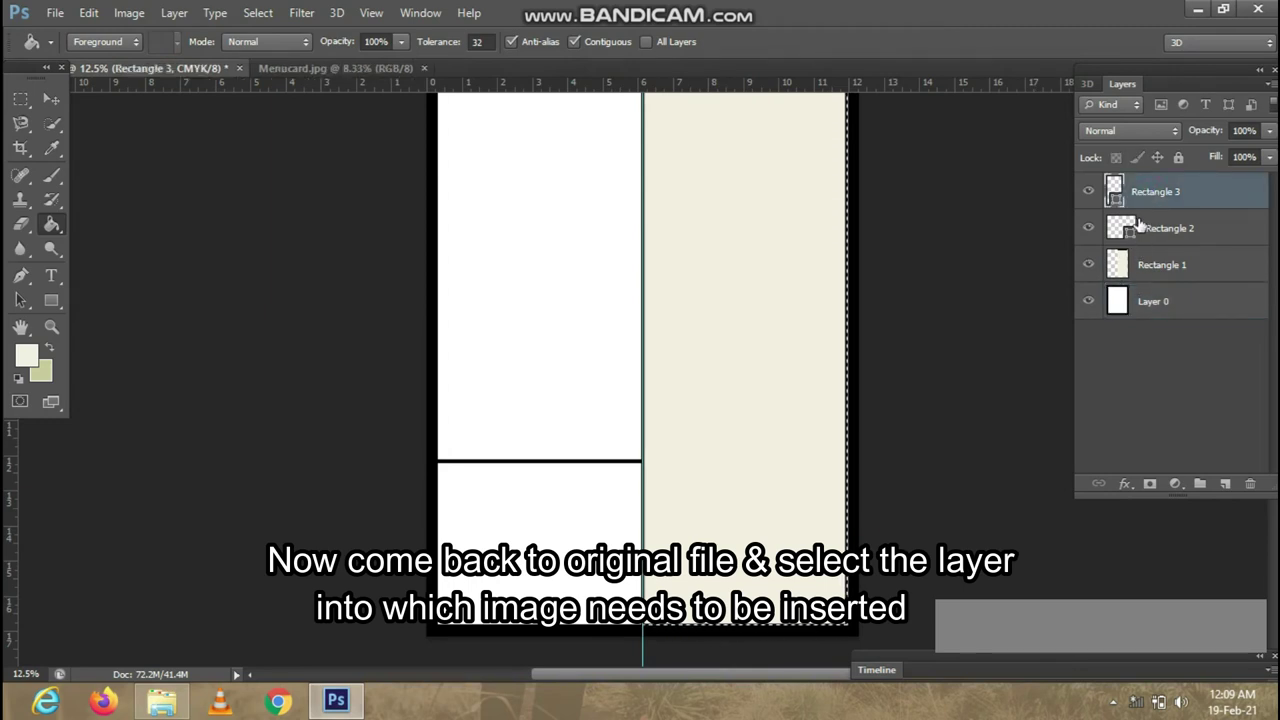
key(ctrl+Return)
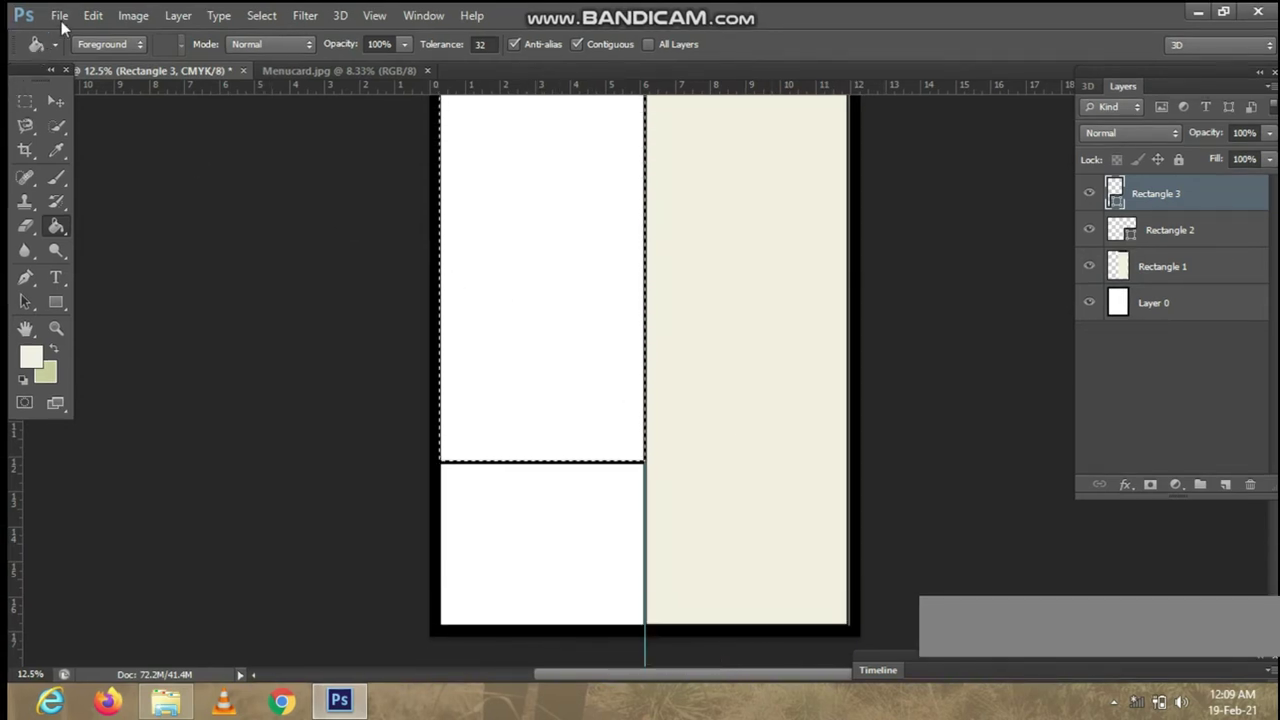
click(93, 15)
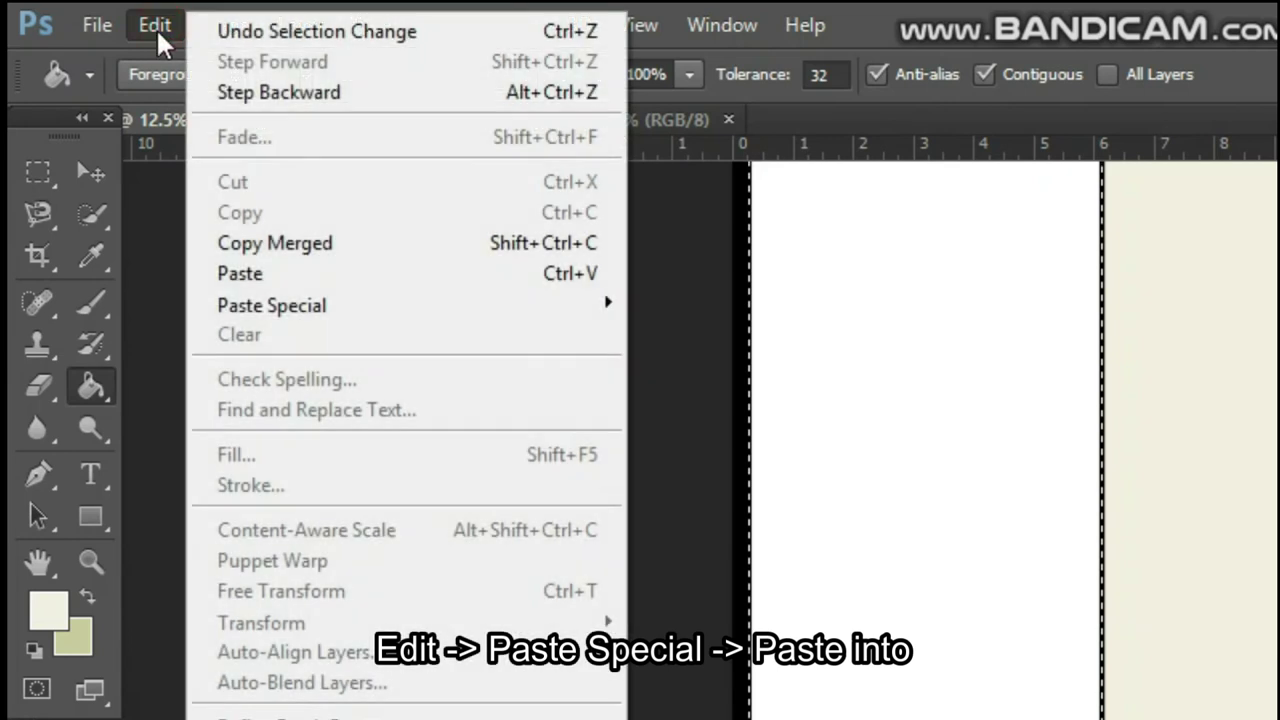
mouse_move(272, 305)
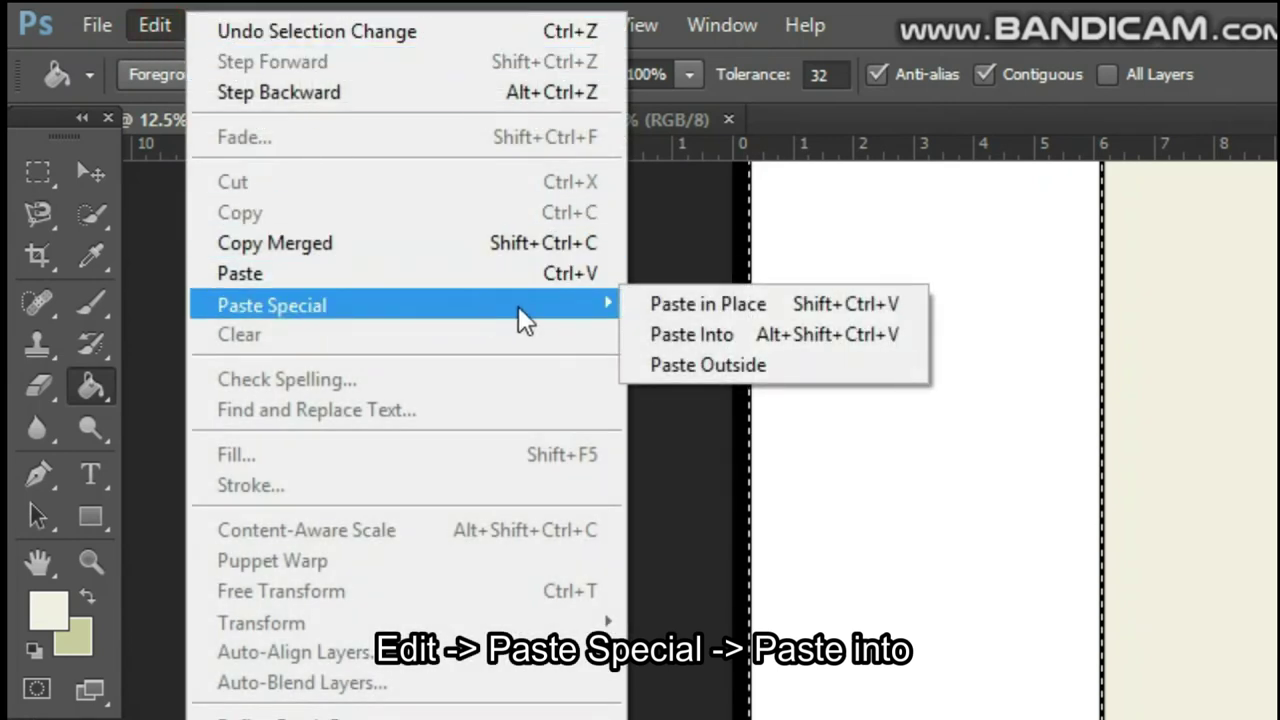
click(659, 335)
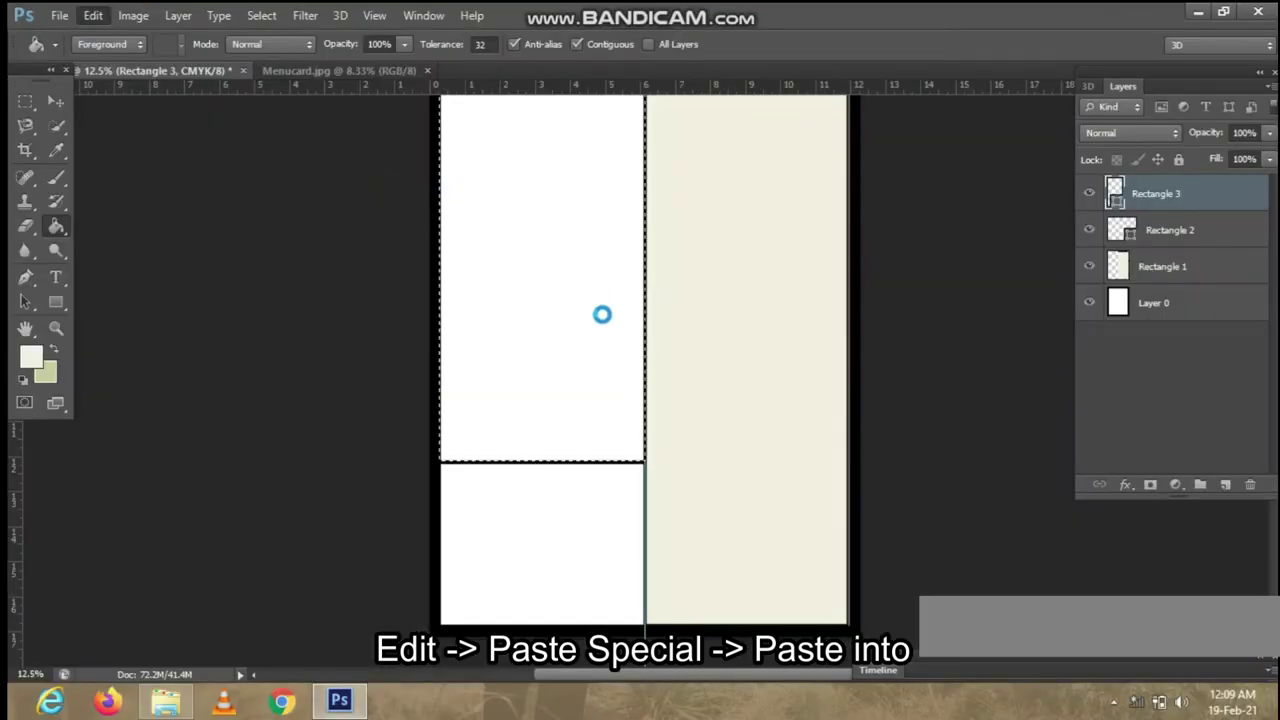
scroll(605, 327, up, 5)
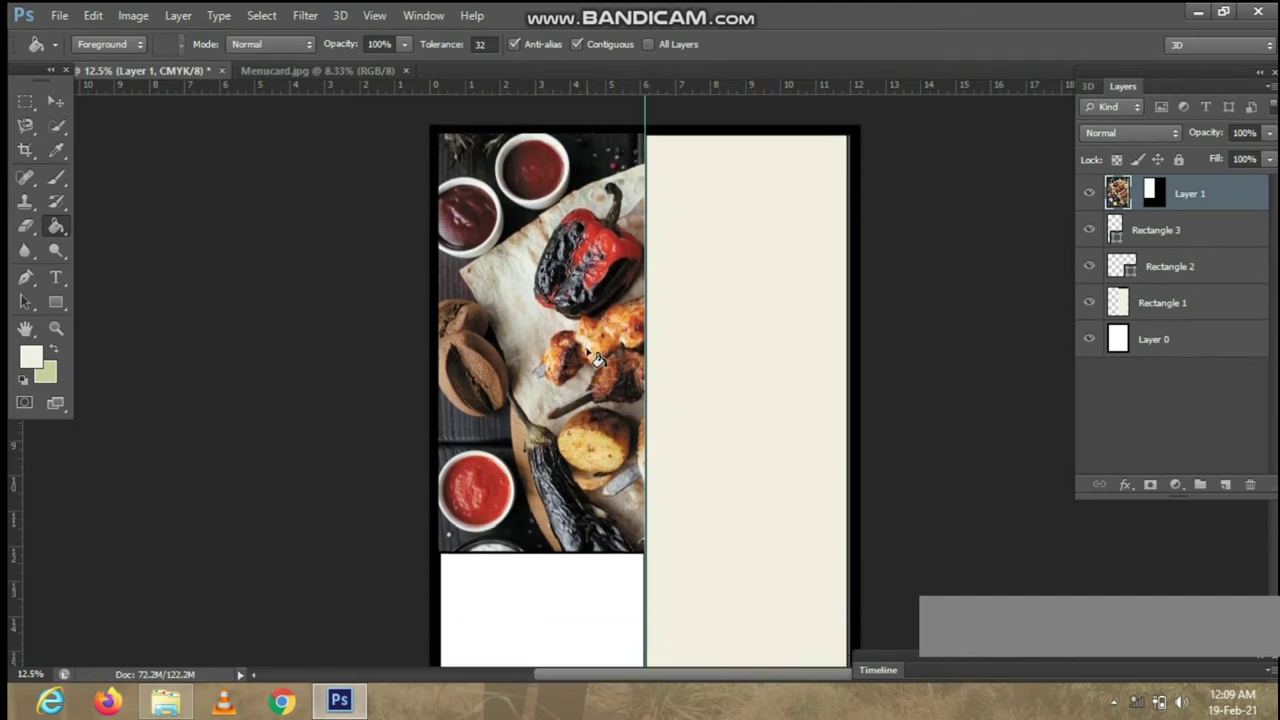
Scale the pasted photo to 55.42% × 71.45% to fill the upper-left panel, then select Rectangle 3.
click(56, 101)
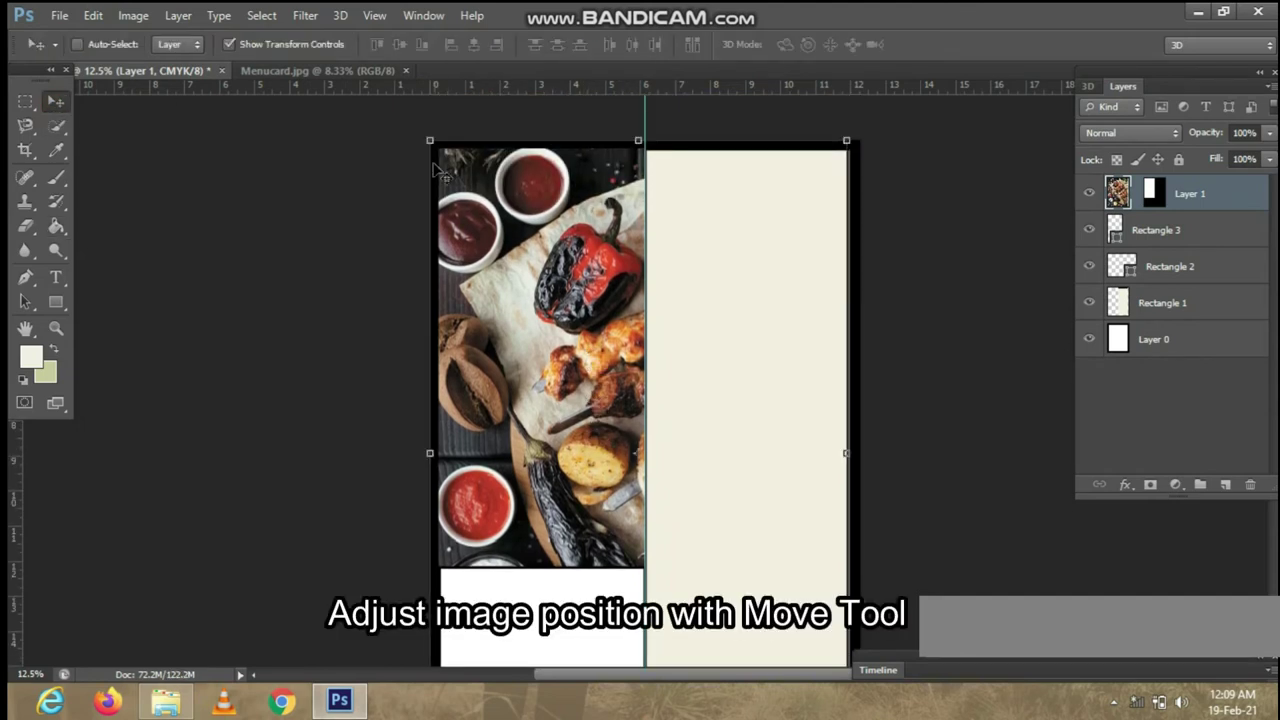
mouse_move(430, 138)
mouse_down()
mouse_move(608, 298)
mouse_move(723, 366)
mouse_up()
drag(780, 408, 486, 230)
key(ctrl+z)
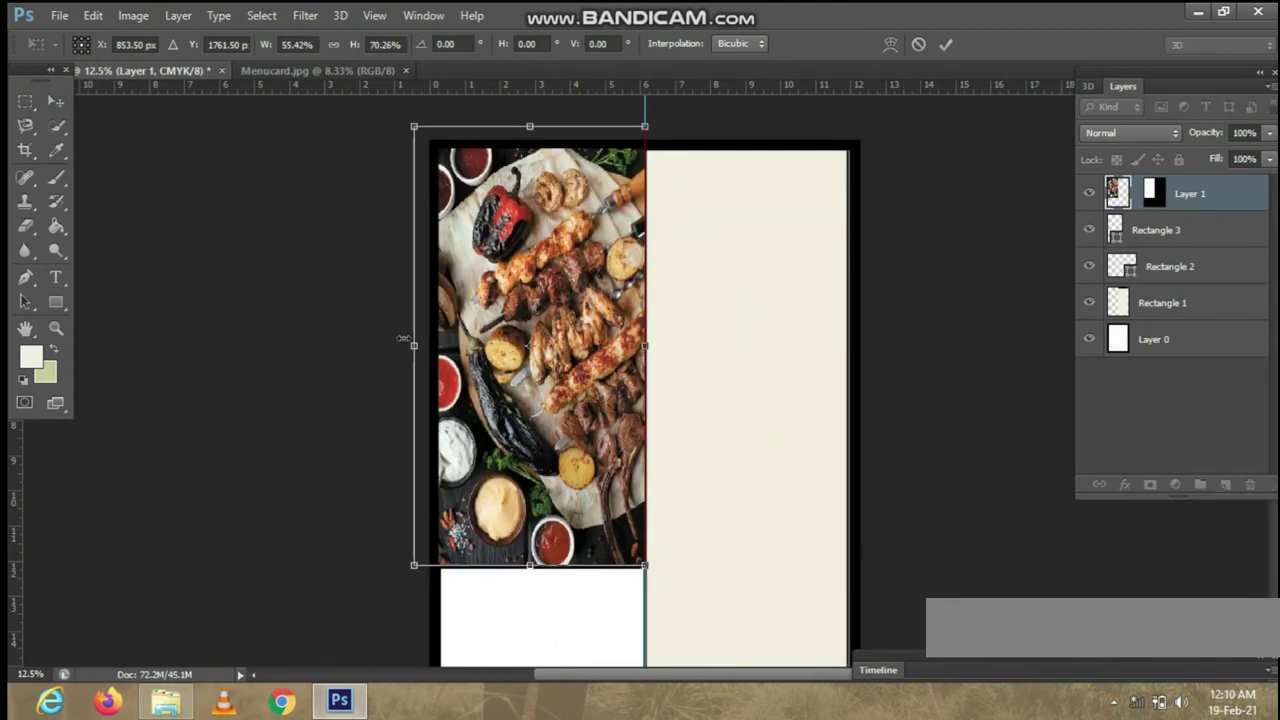
drag(412, 347, 416, 347)
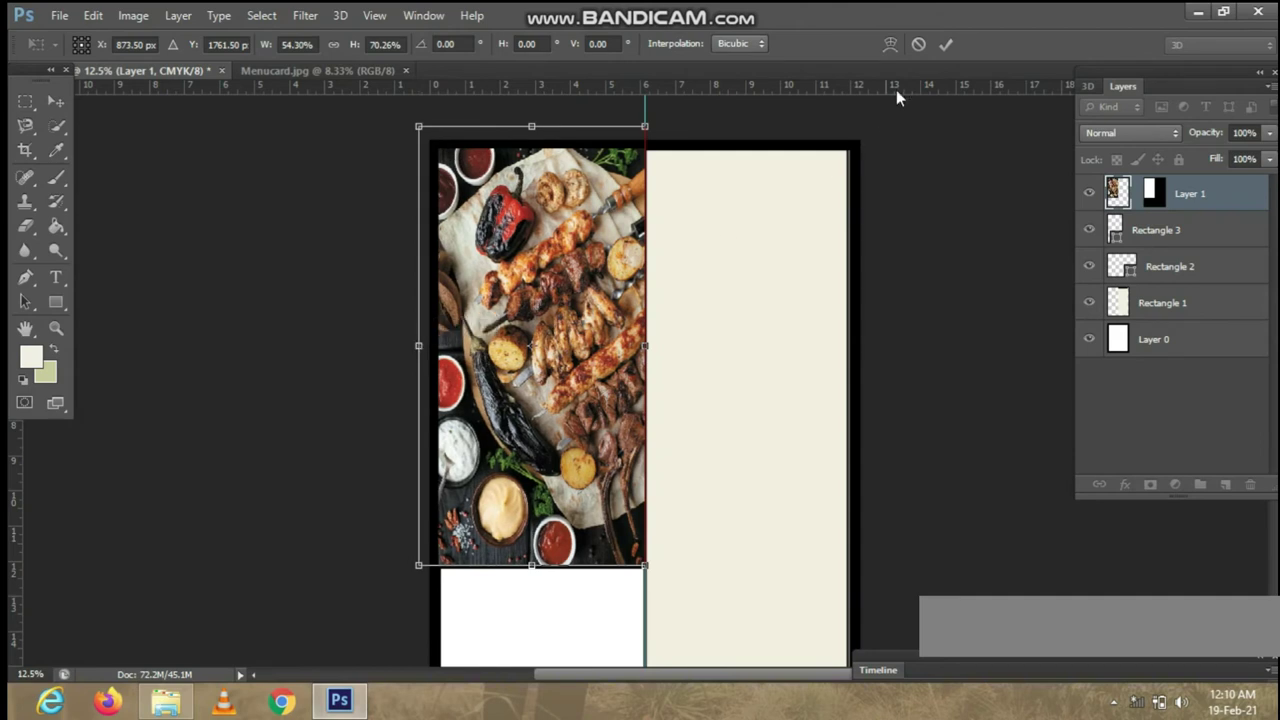
drag(537, 127, 537, 119)
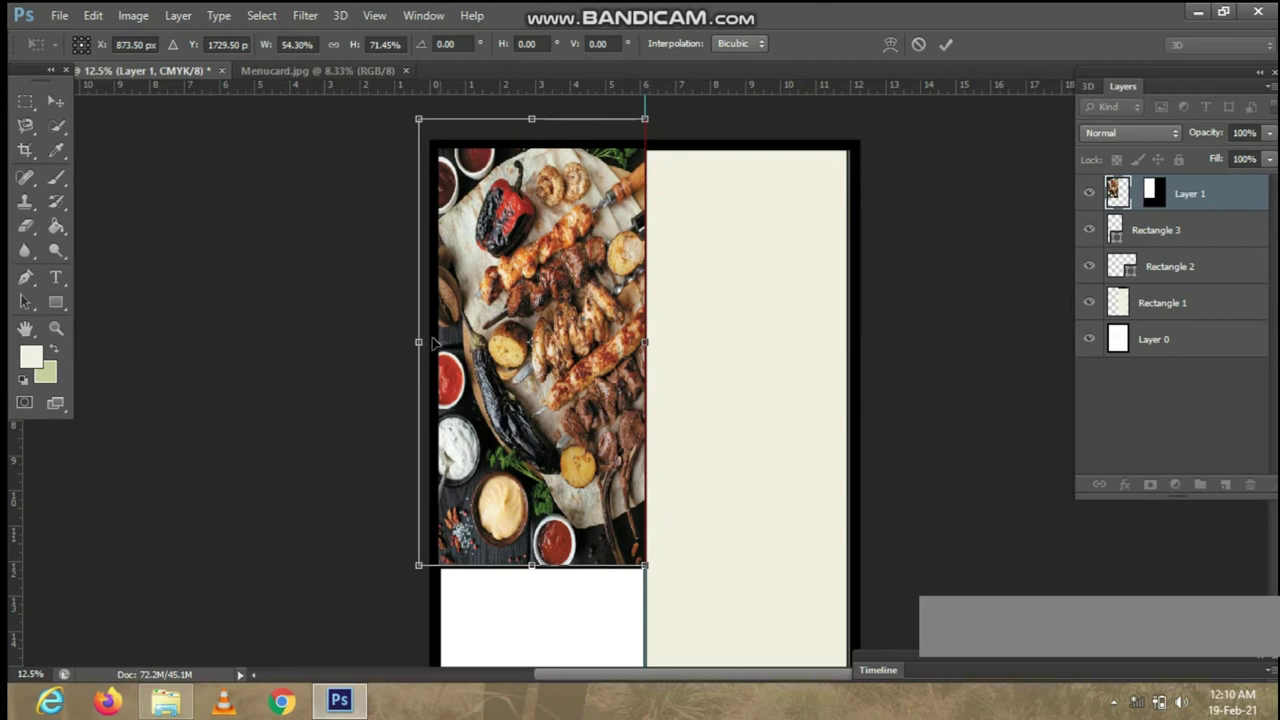
drag(417, 340, 414, 340)
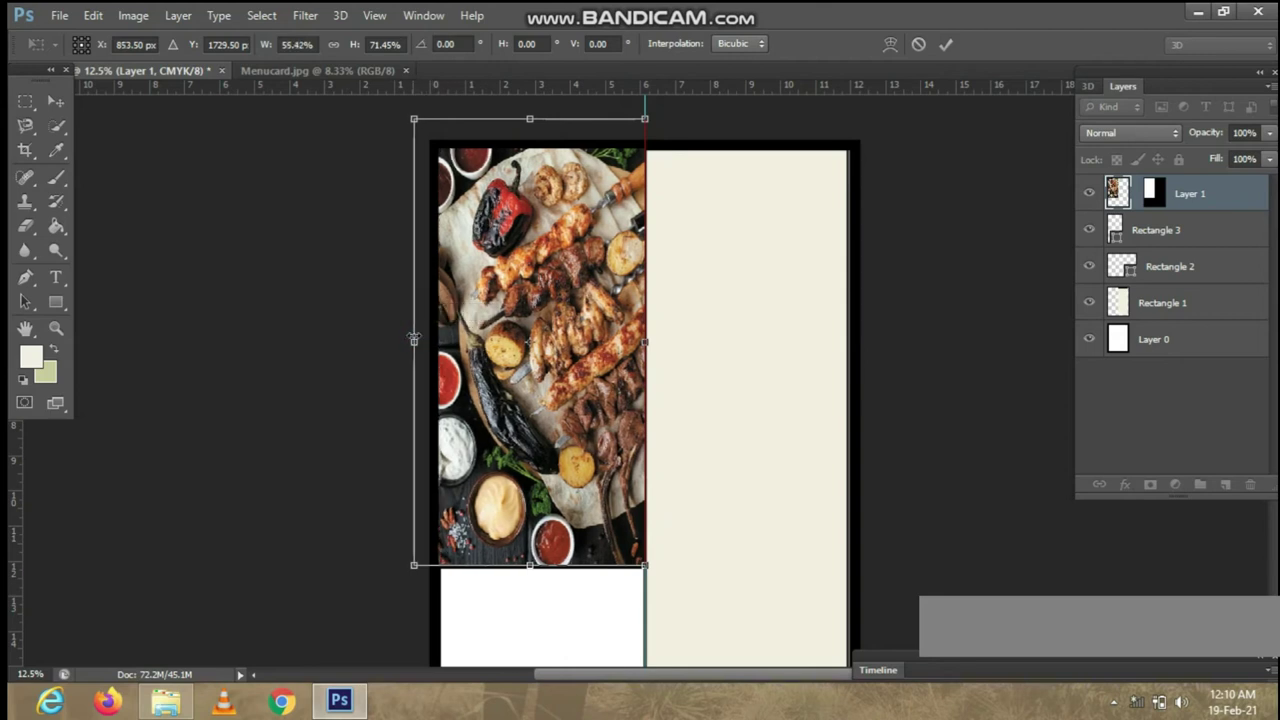
click(945, 44)
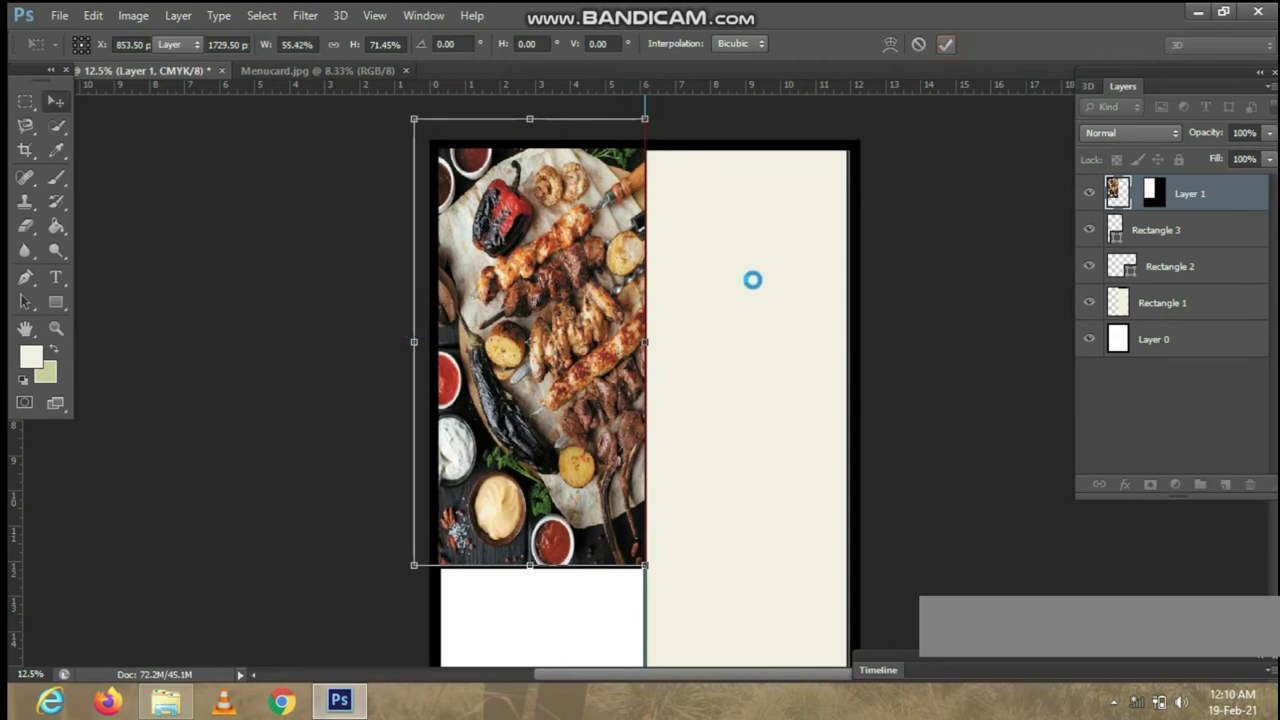
scroll(752, 313, down, 1)
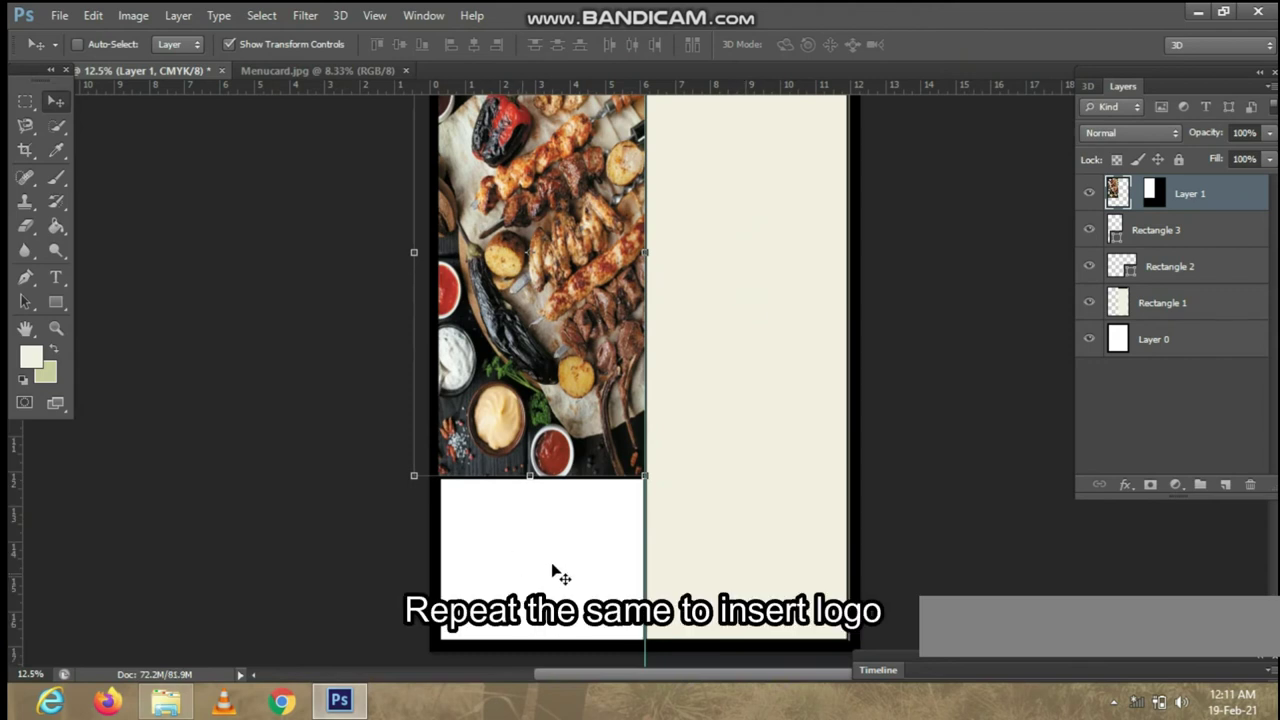
click(1160, 230)
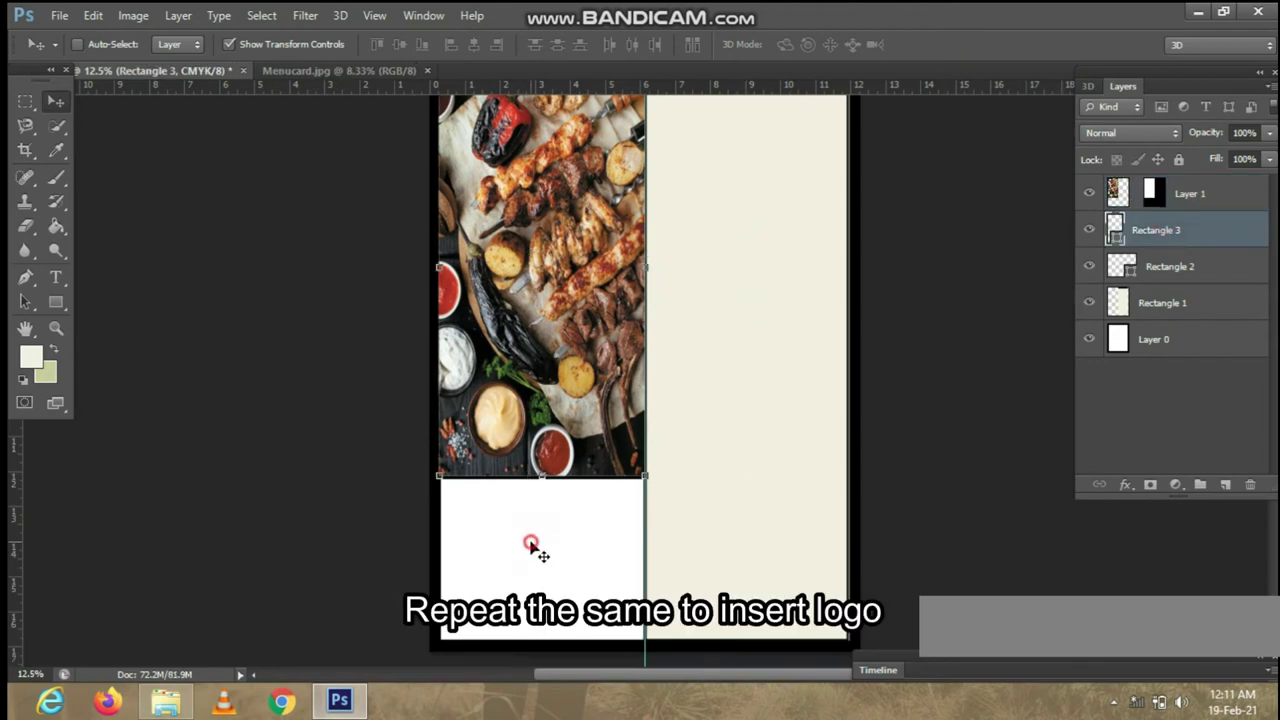
Open bbqisland logo.jpg from the Menu Card folder with Adobe Photoshop CS6.
click(165, 703)
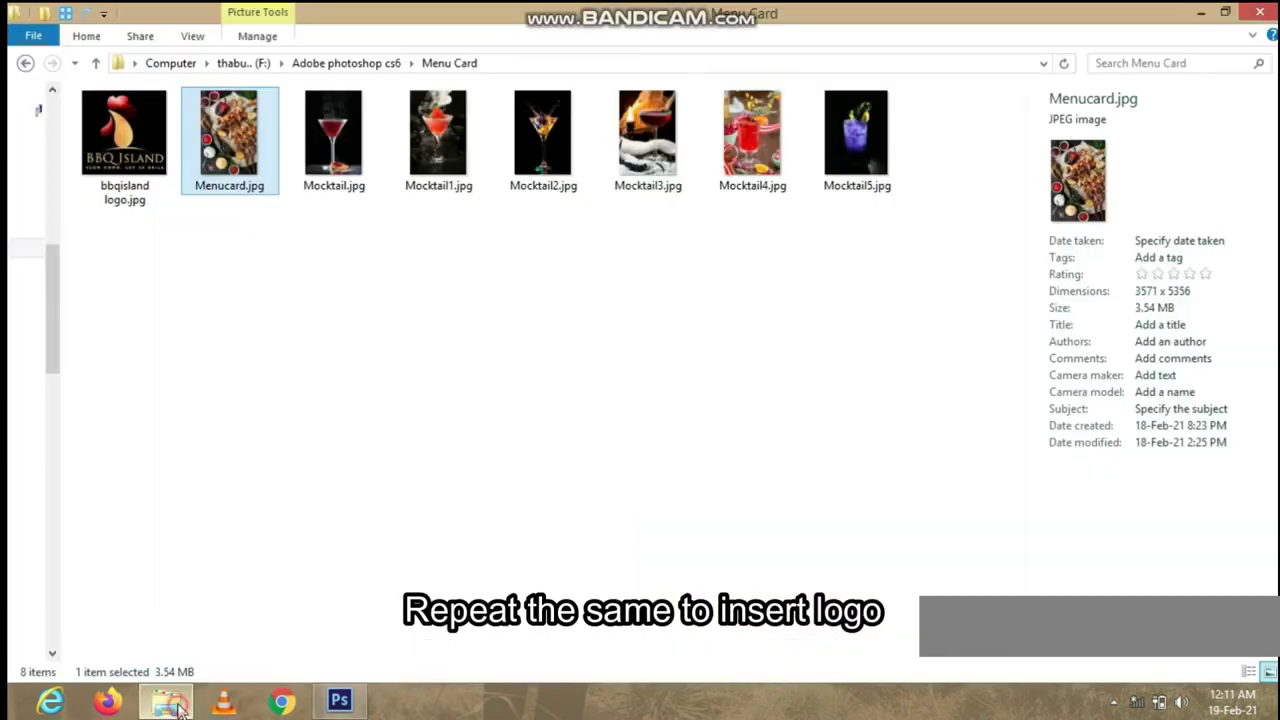
right_click(138, 142)
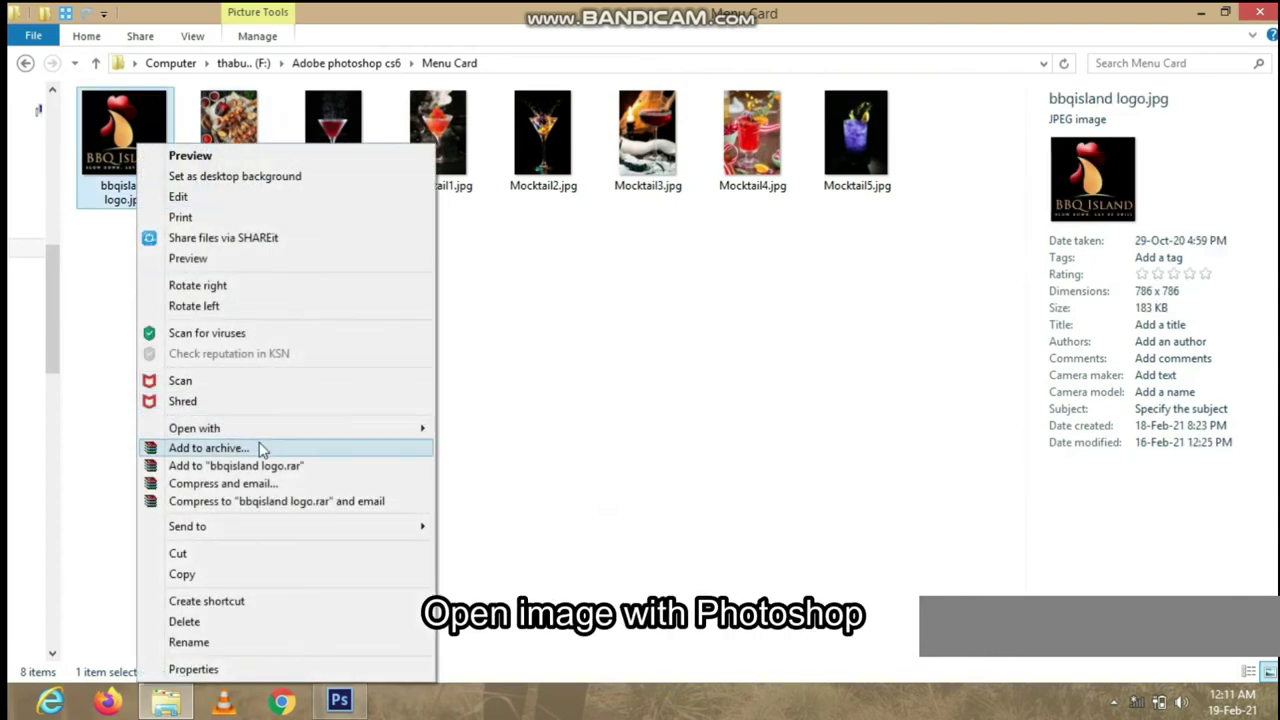
mouse_move(194, 428)
click(467, 428)
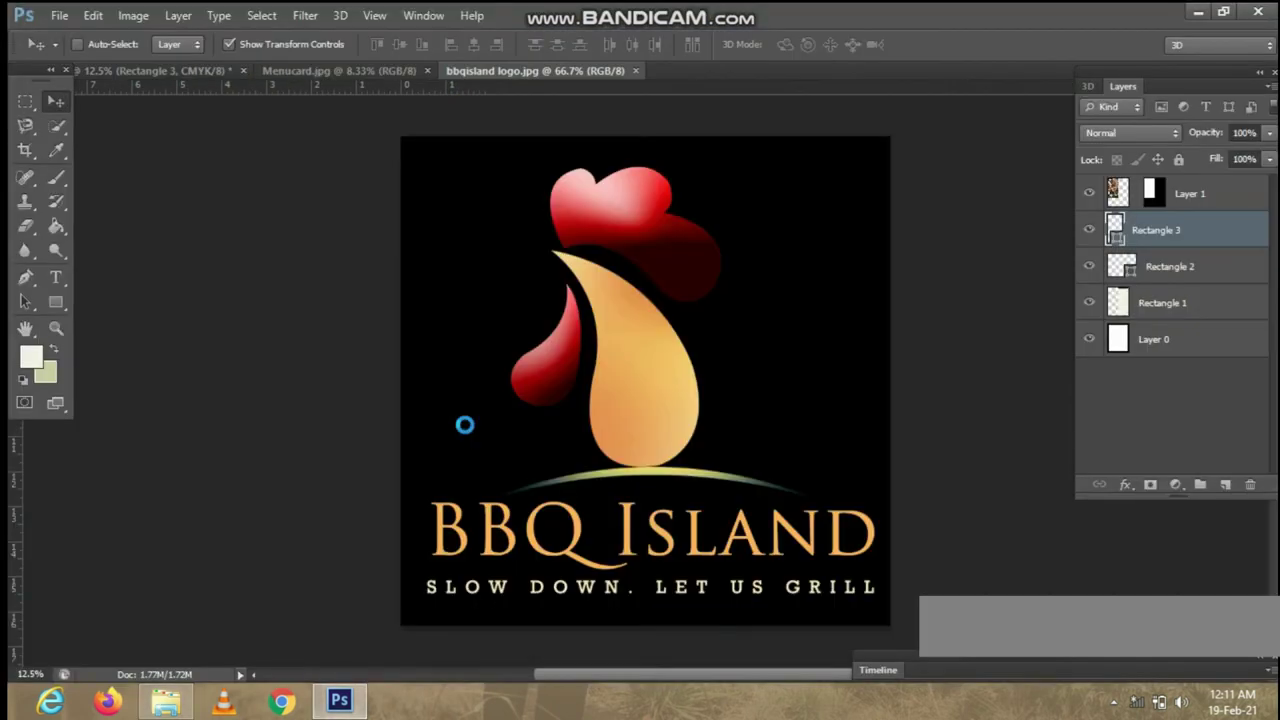
Select all of the BBQ Island logo image and copy it.
click(262, 15)
click(278, 36)
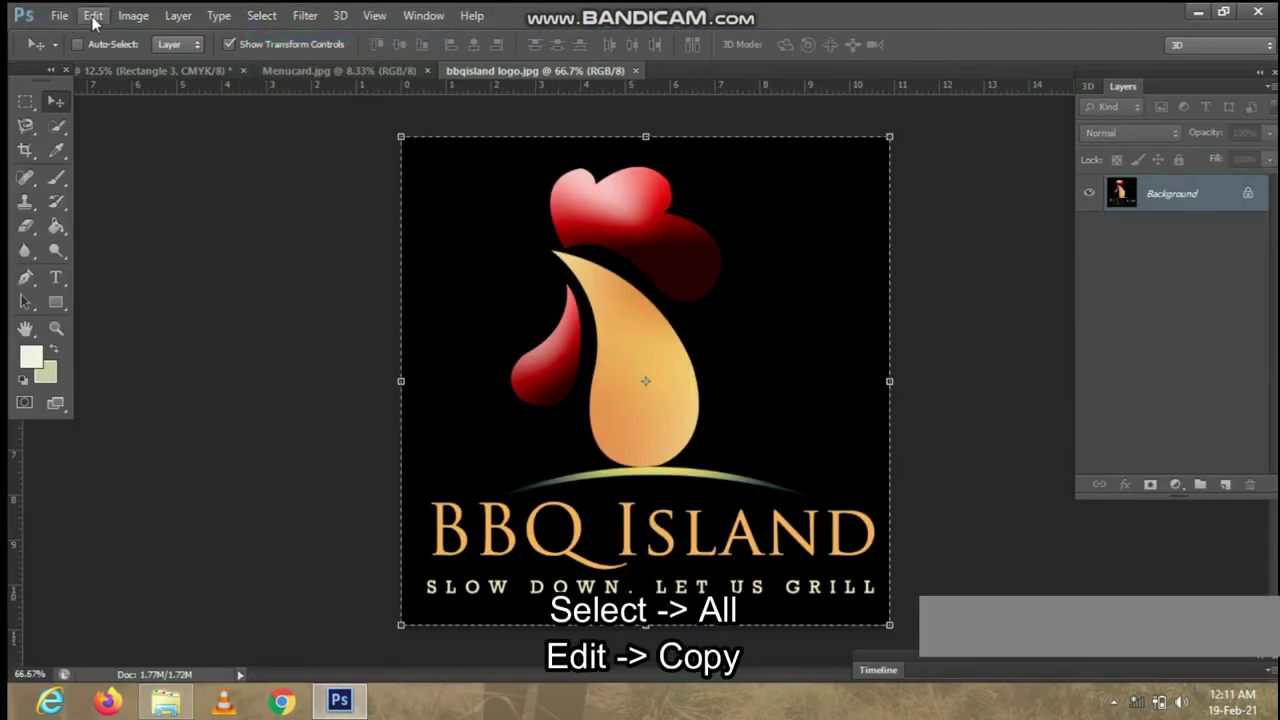
click(92, 15)
click(160, 128)
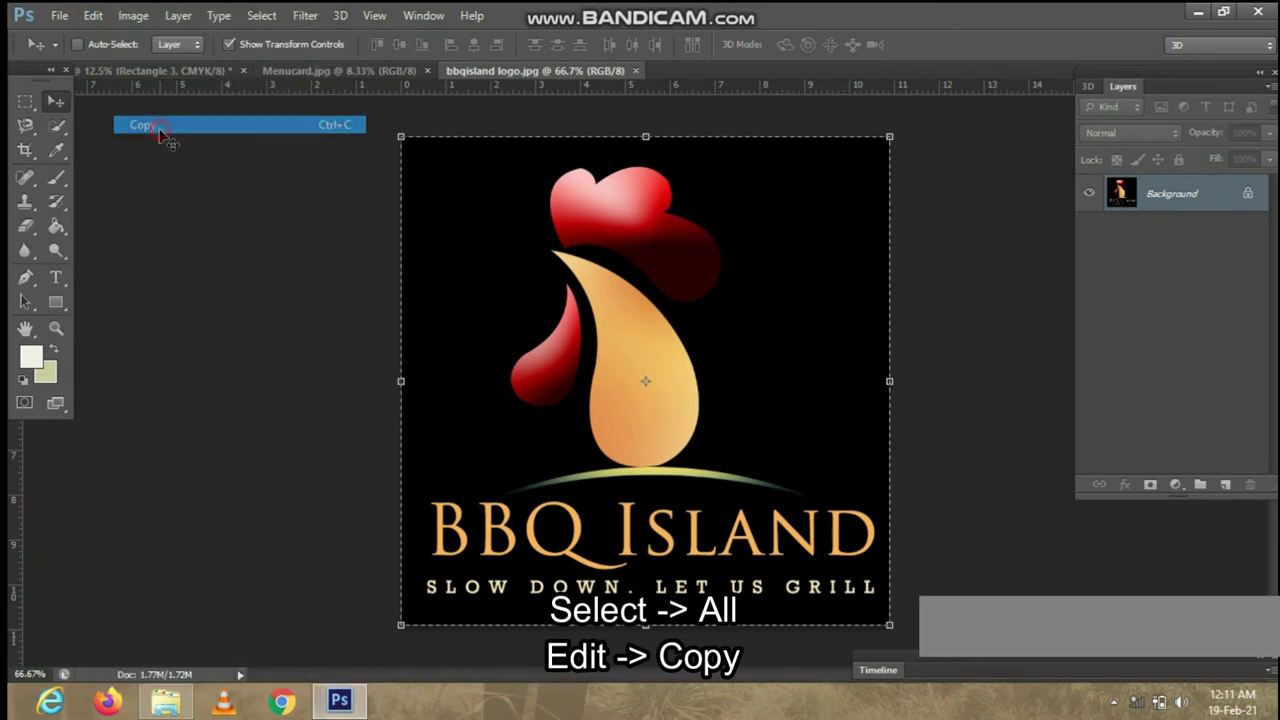
In the menu card, load Rectangle 2's white box as a selection and paste the logo into it.
click(185, 72)
key(ctrl+Return)
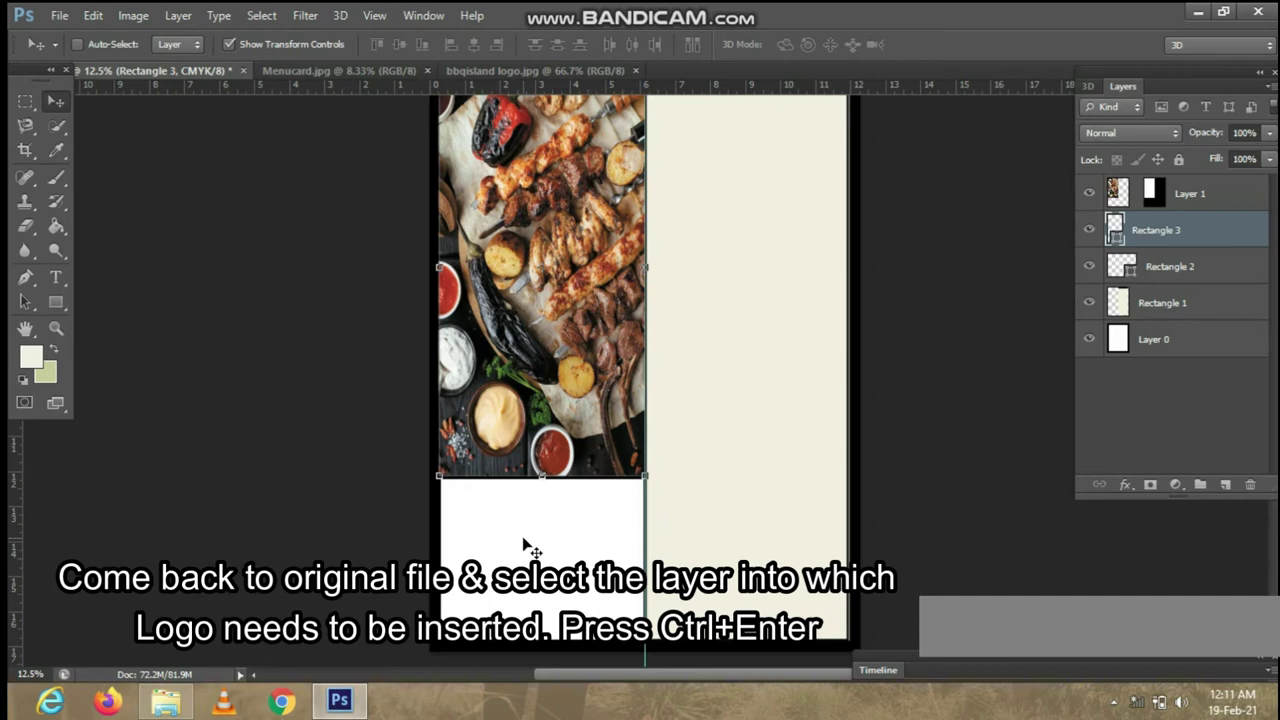
click(1160, 270)
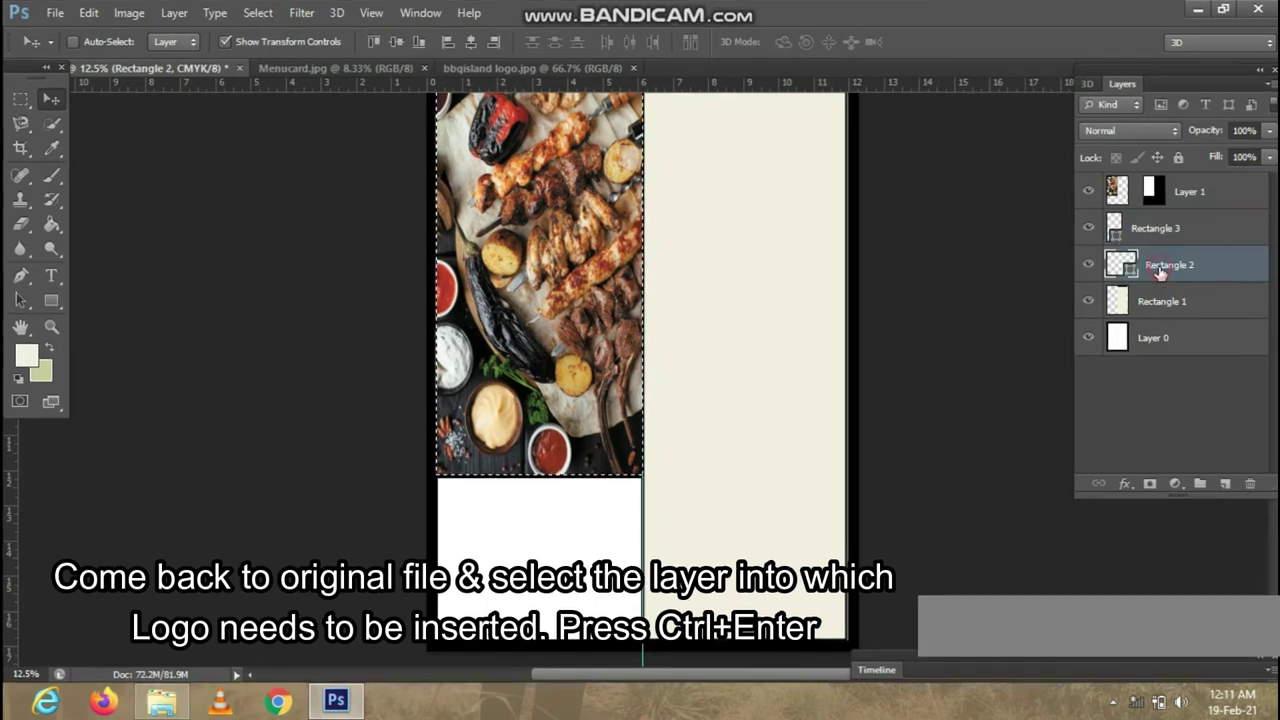
key(ctrl+Return)
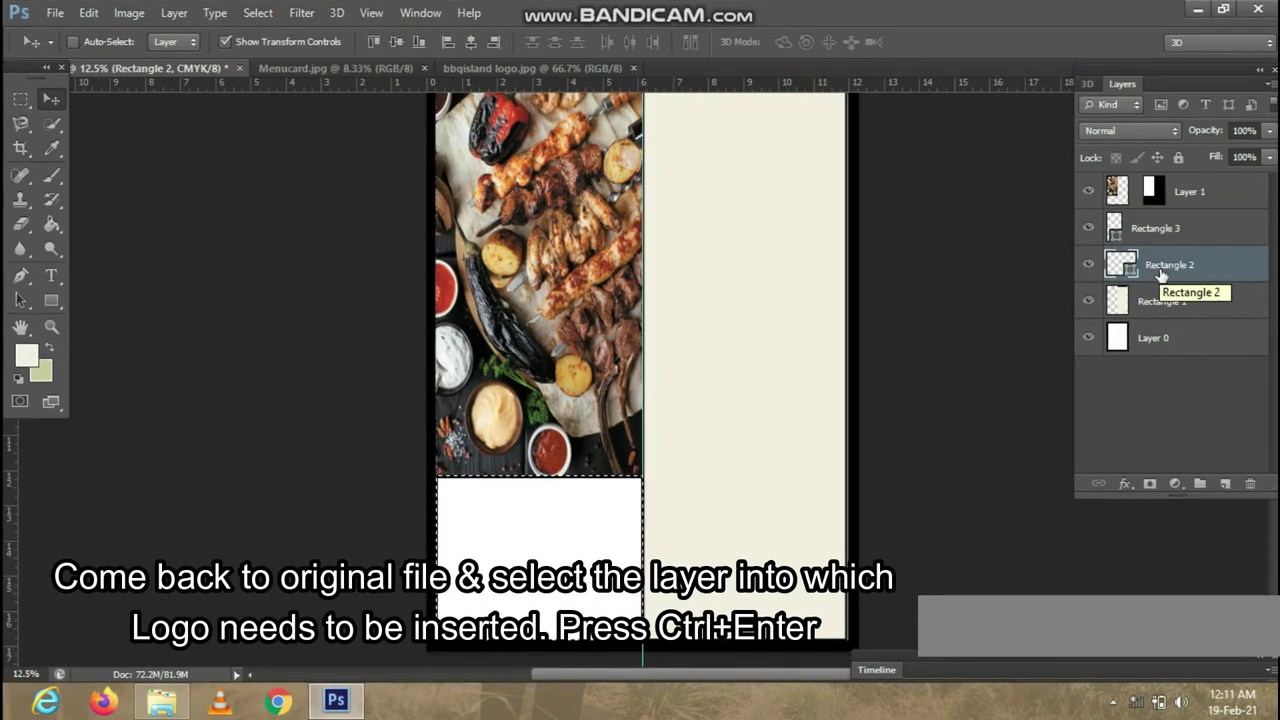
click(89, 12)
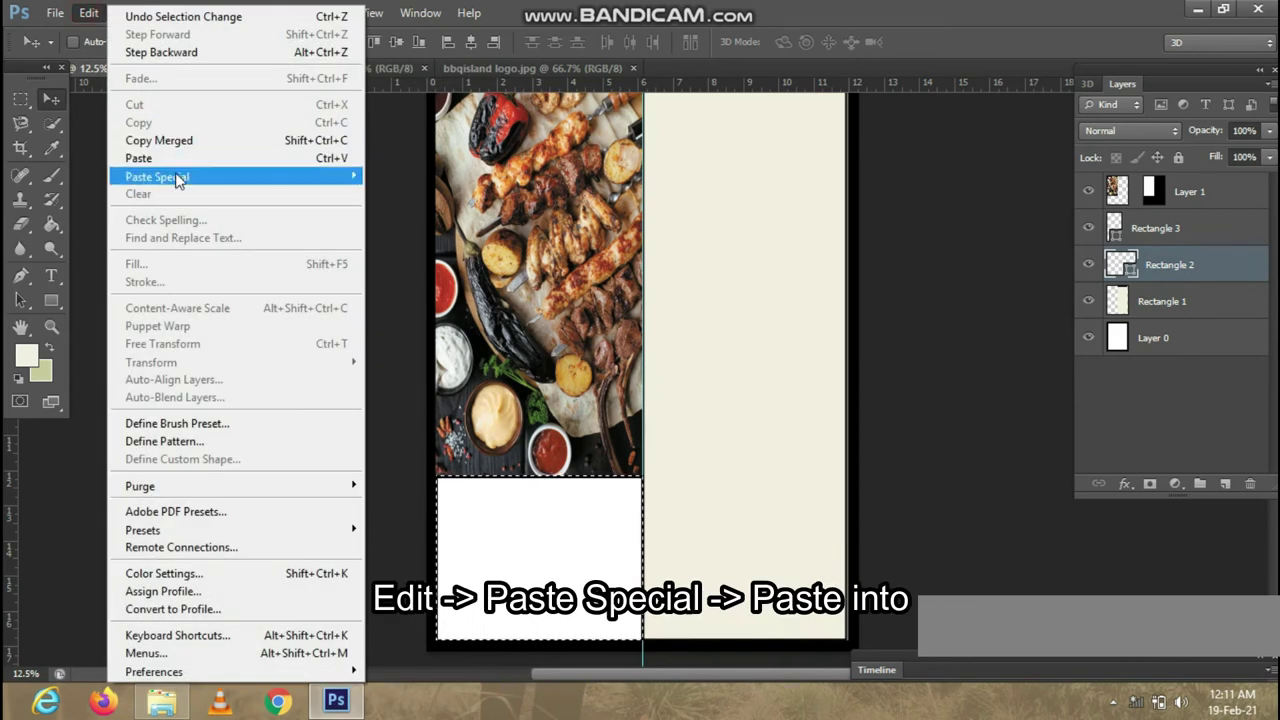
mouse_move(157, 176)
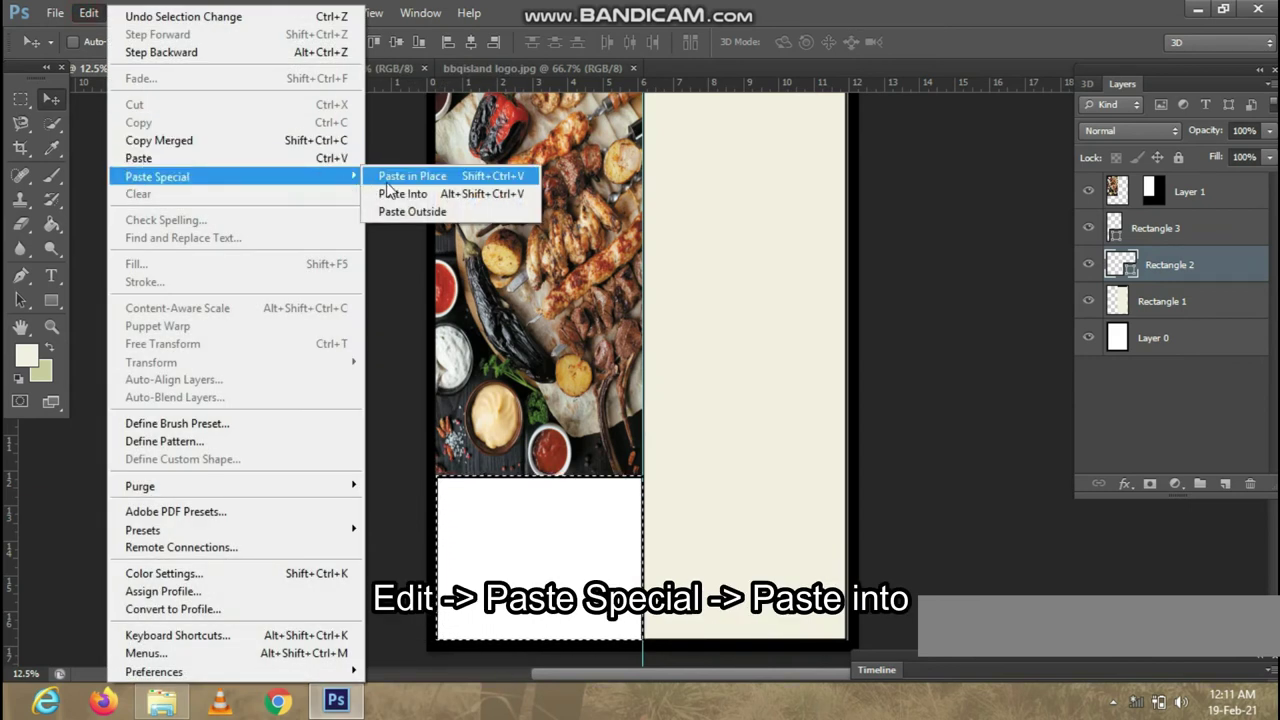
click(390, 193)
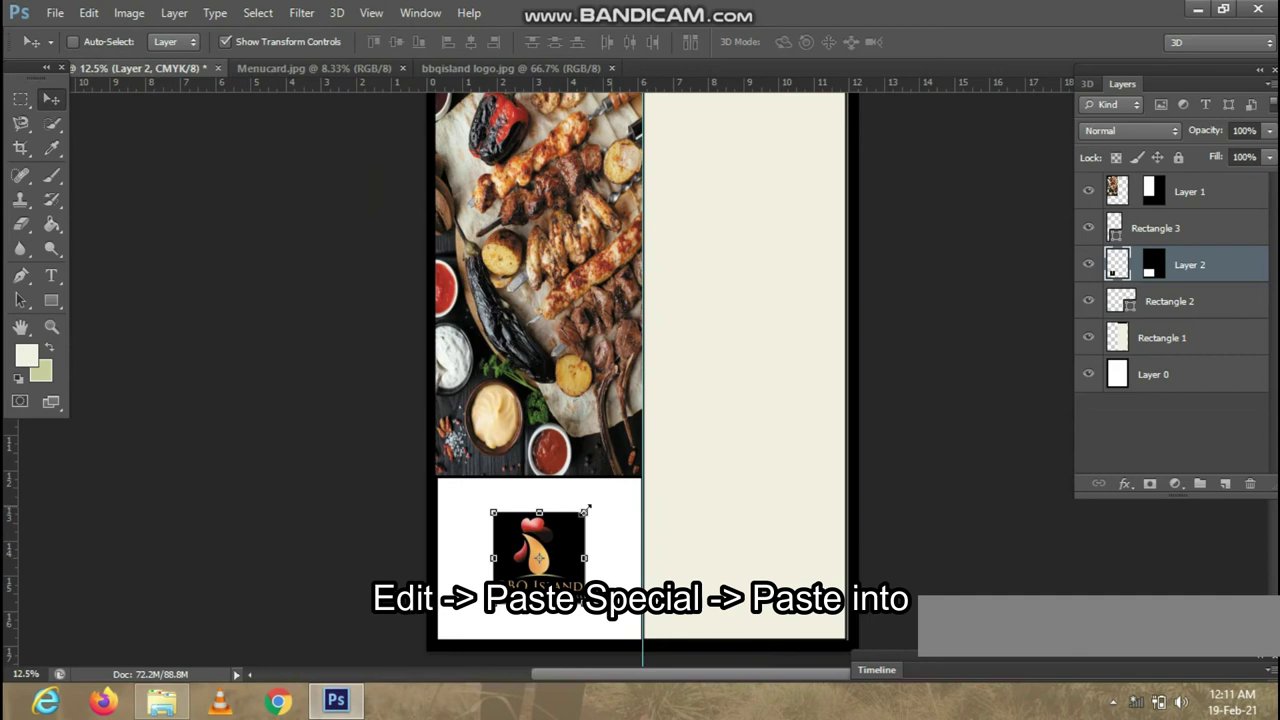
Stretch the pasted logo to the page's left and bottom edges so it fills the box below the photo.
drag(585, 511, 645, 476)
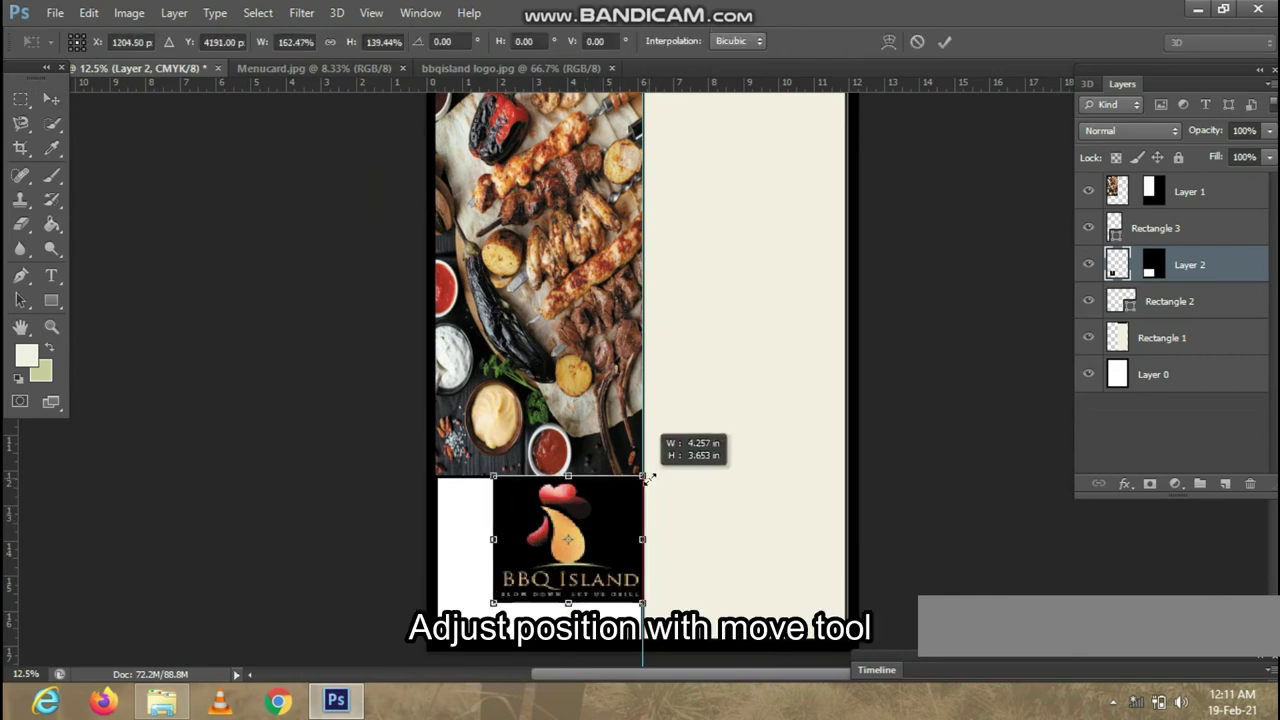
drag(493, 540, 436, 540)
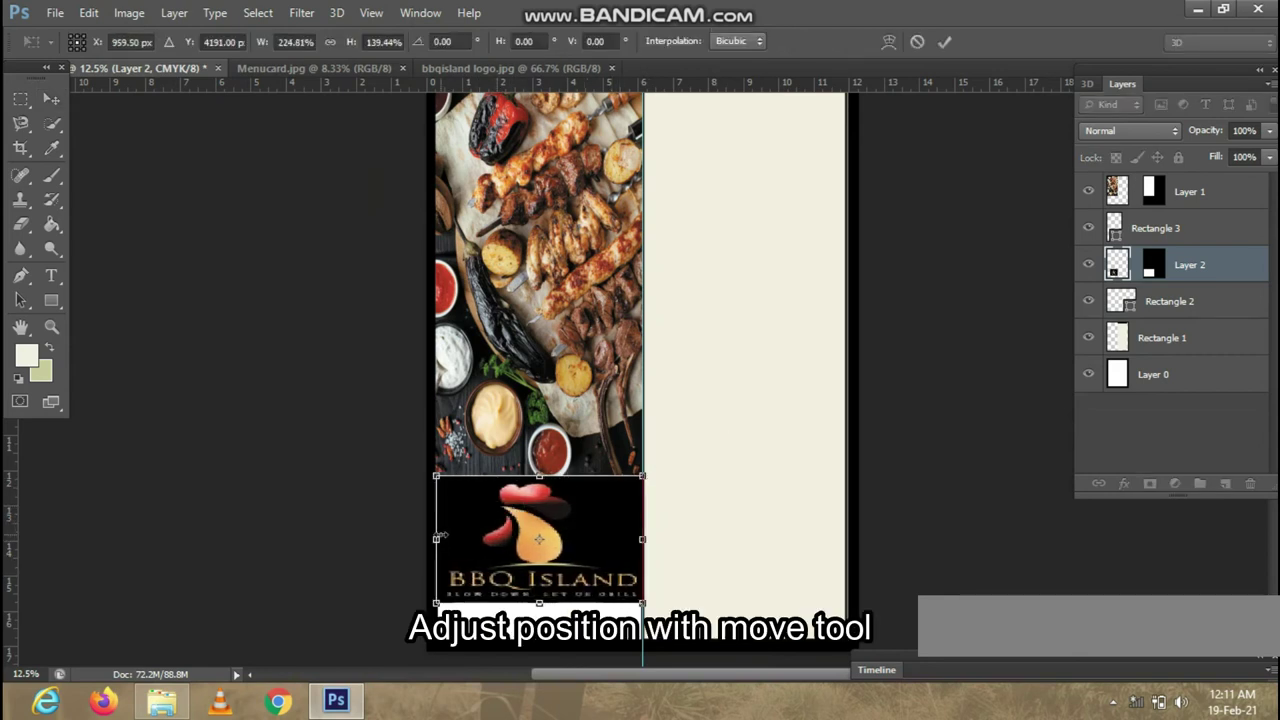
drag(539, 603, 540, 650)
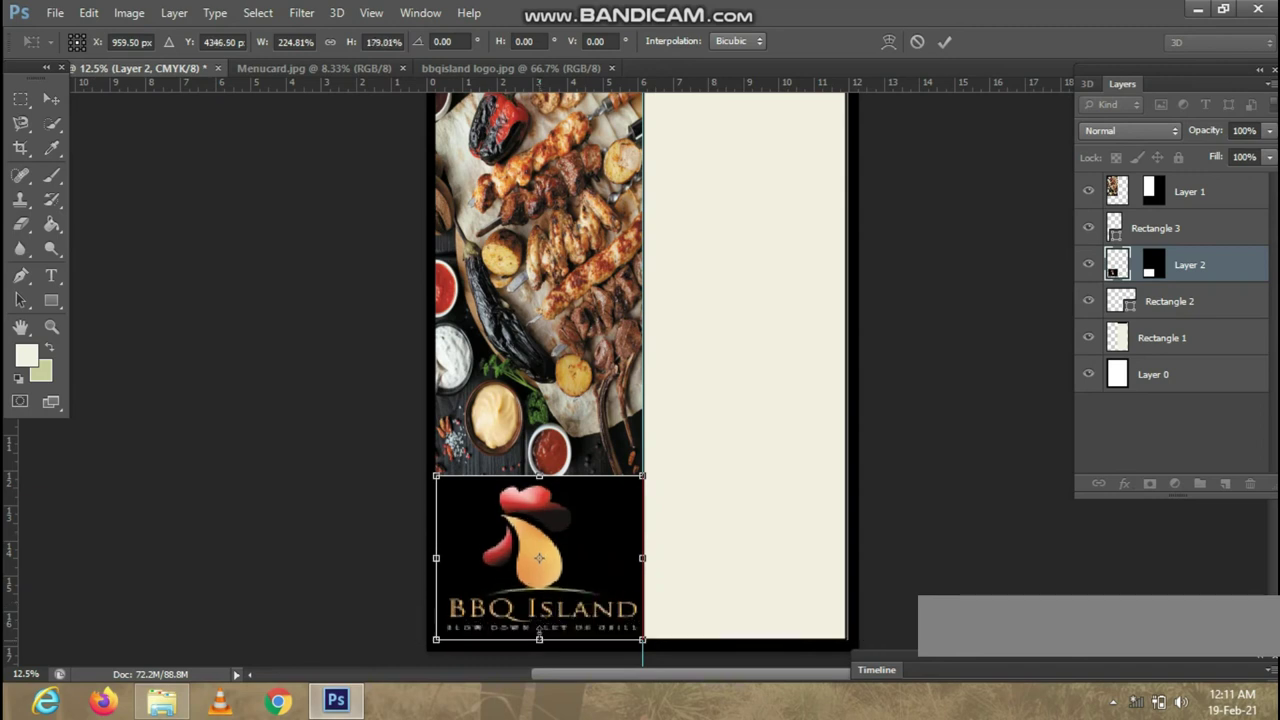
key(Return)
drag(436, 561, 428, 561)
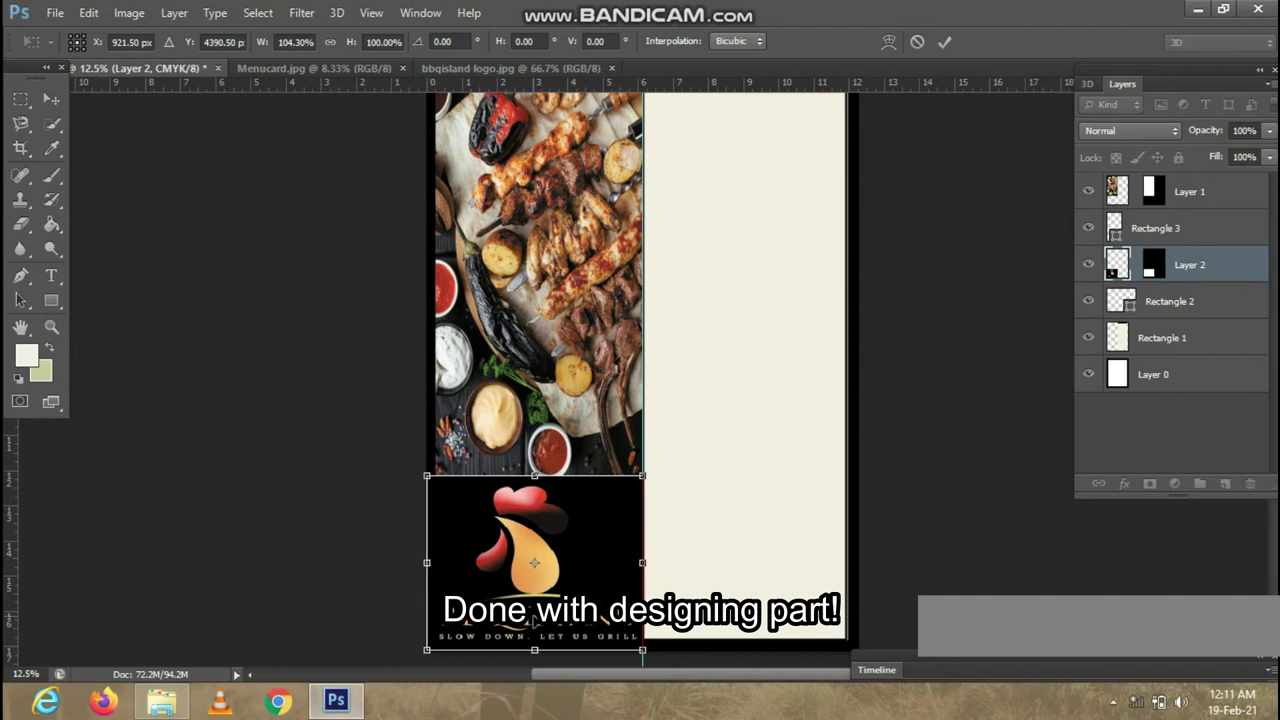
click(952, 45)
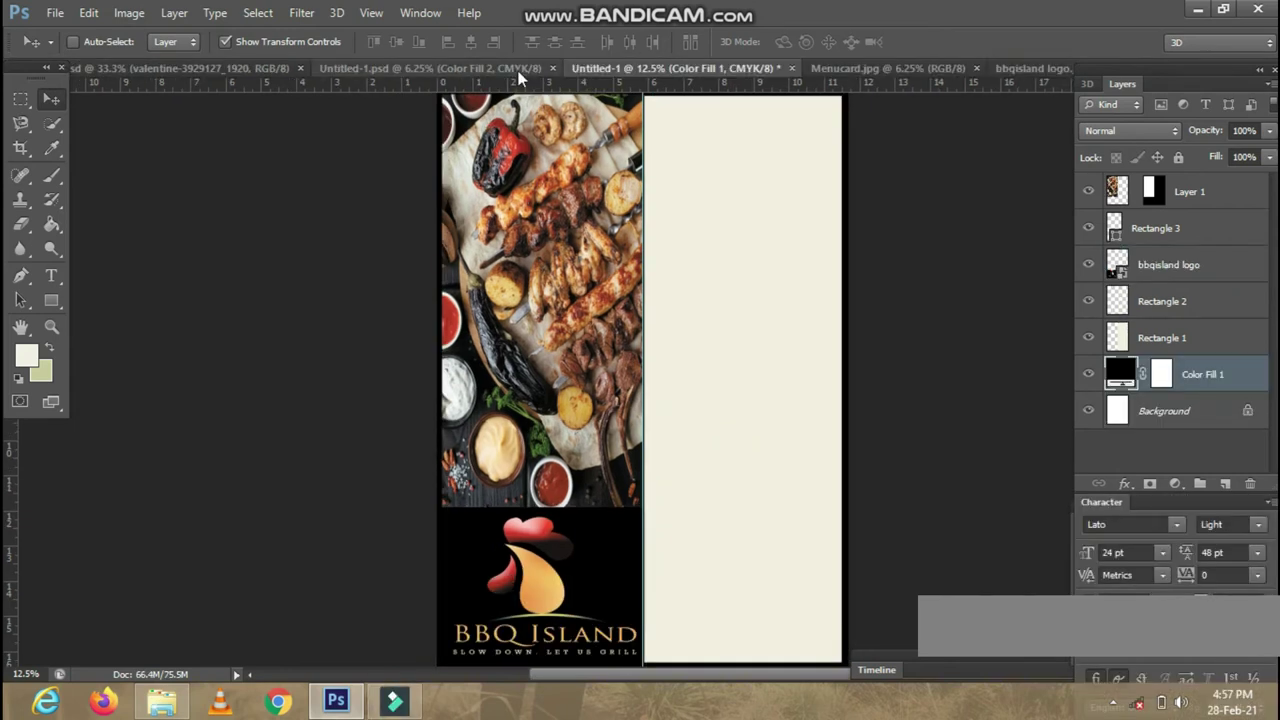
Place a vertical guide at 55% of the page width using New Guide.
click(371, 13)
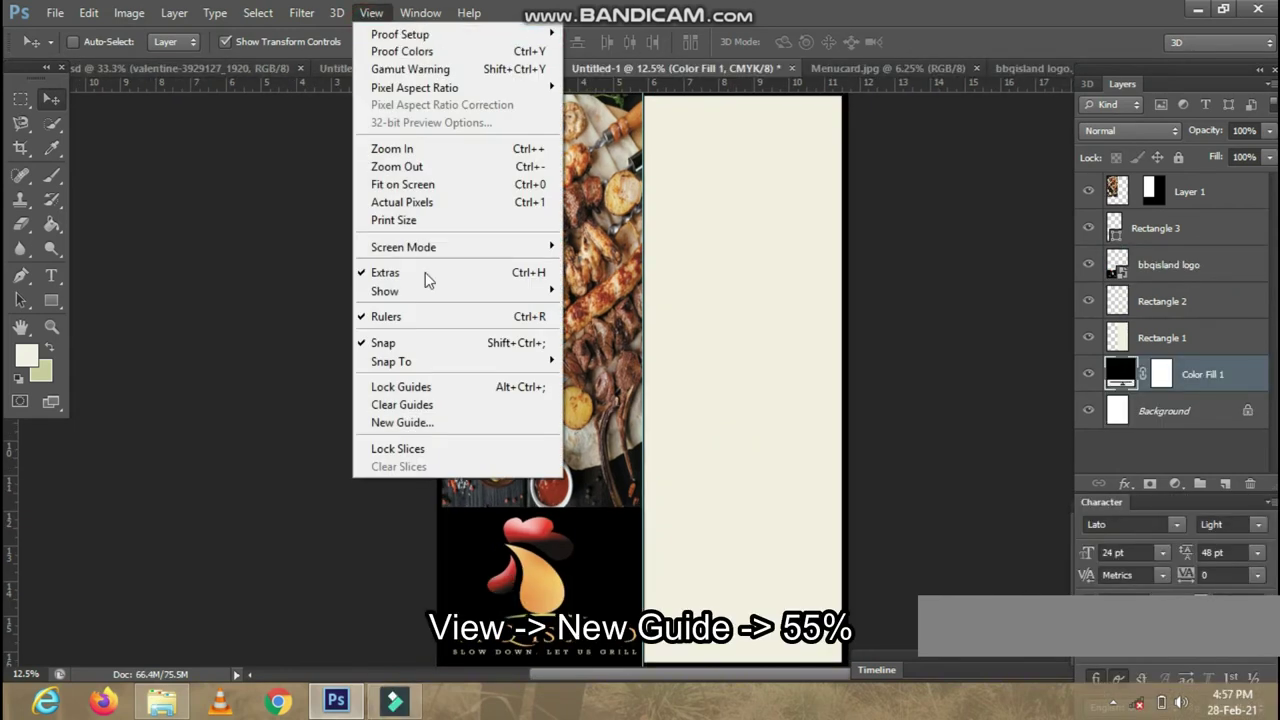
click(401, 422)
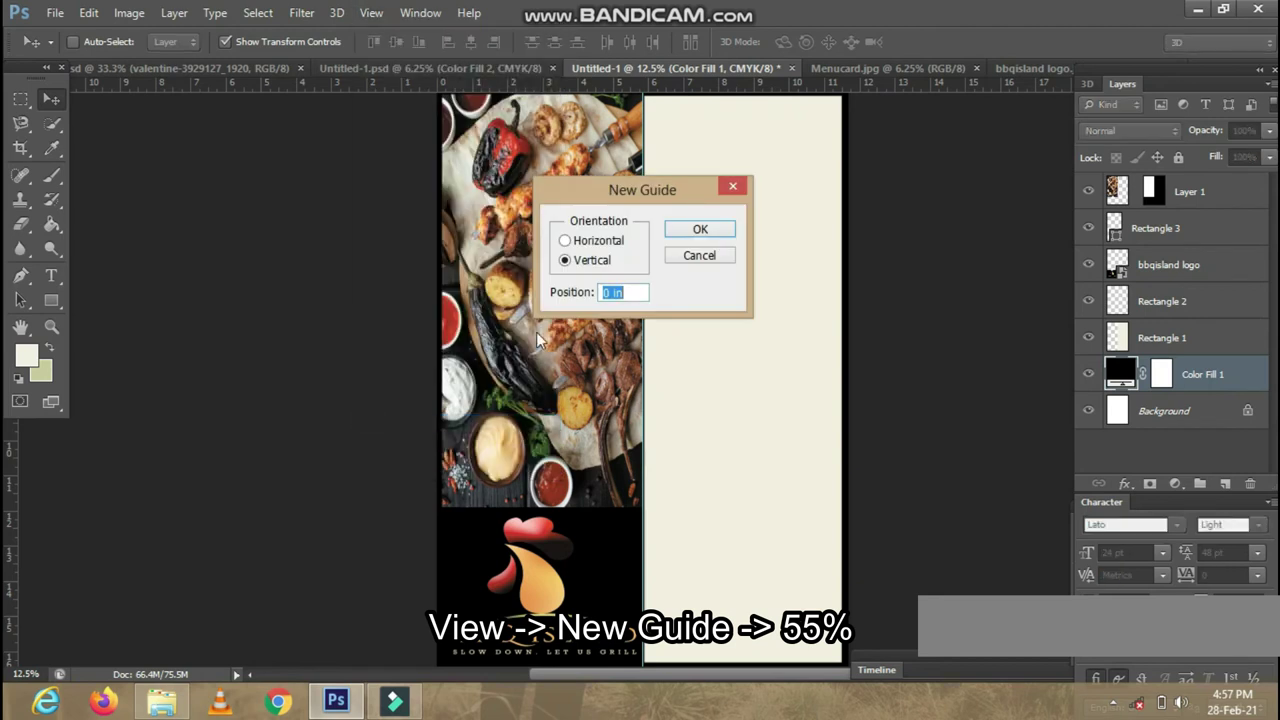
text(5)
click(700, 229)
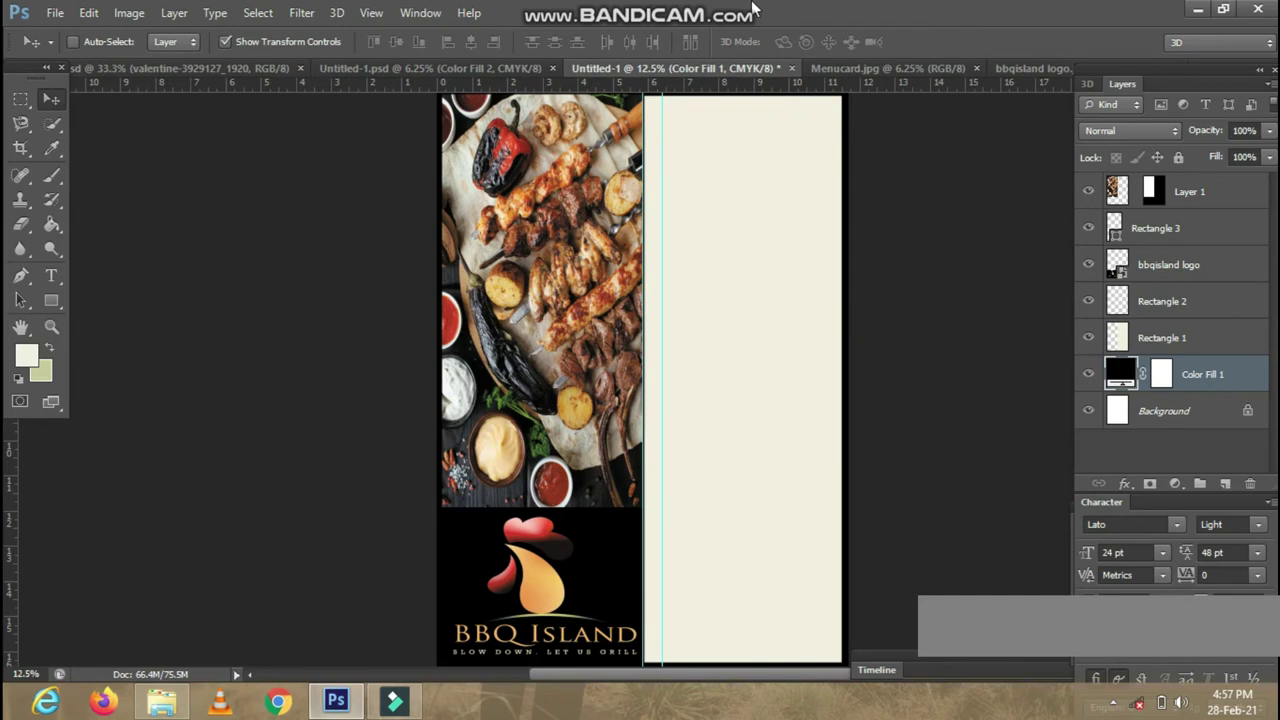
key(Delete)
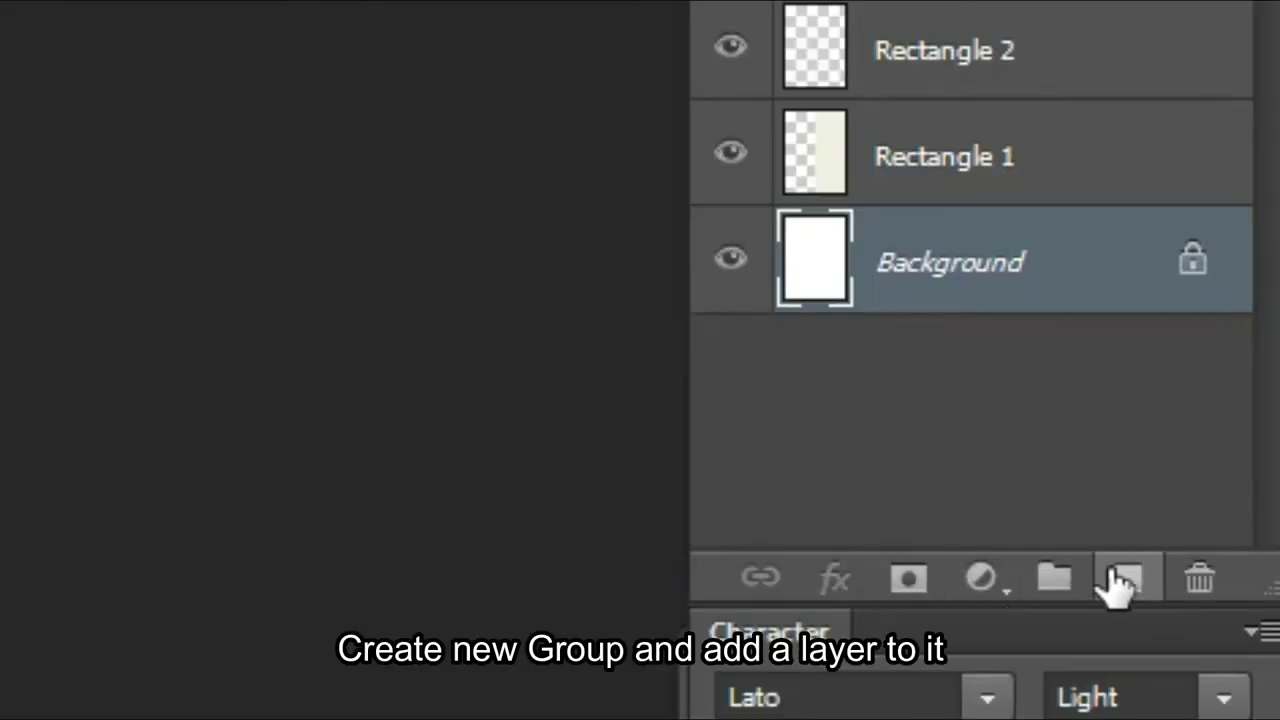
Create Group 1 above Background and add an empty Layer 2 inside it.
click(1053, 578)
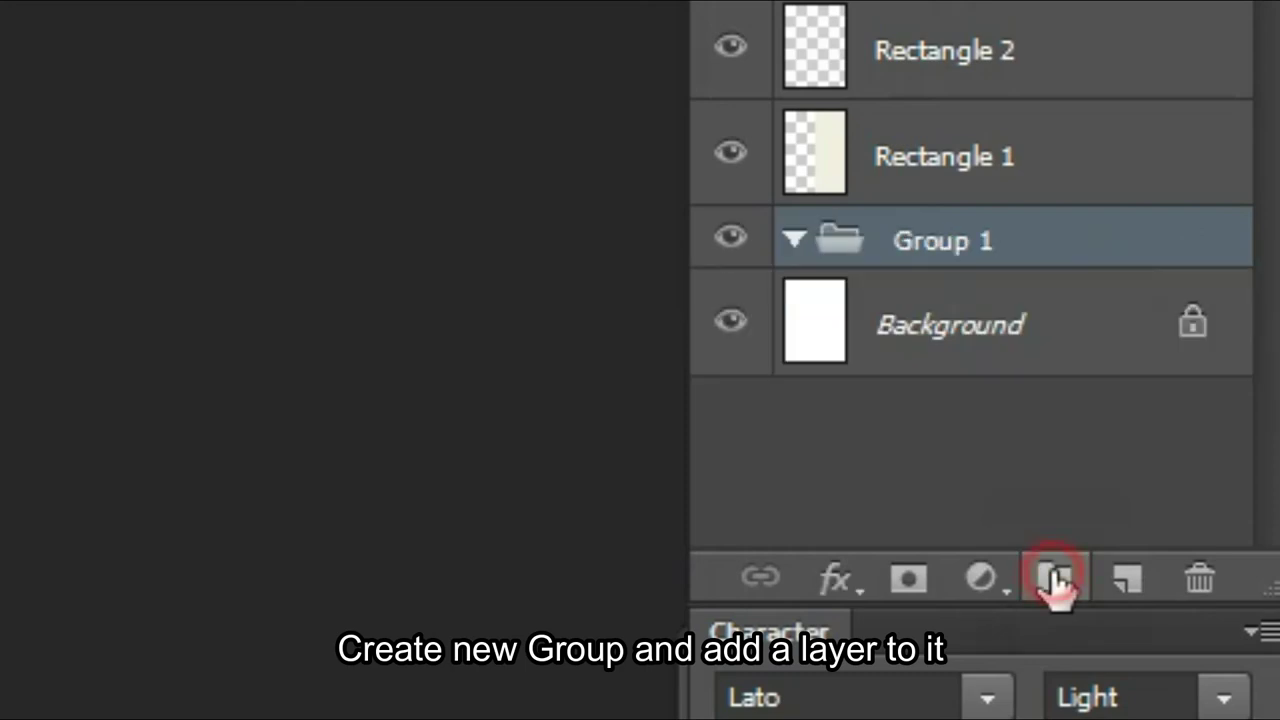
click(905, 245)
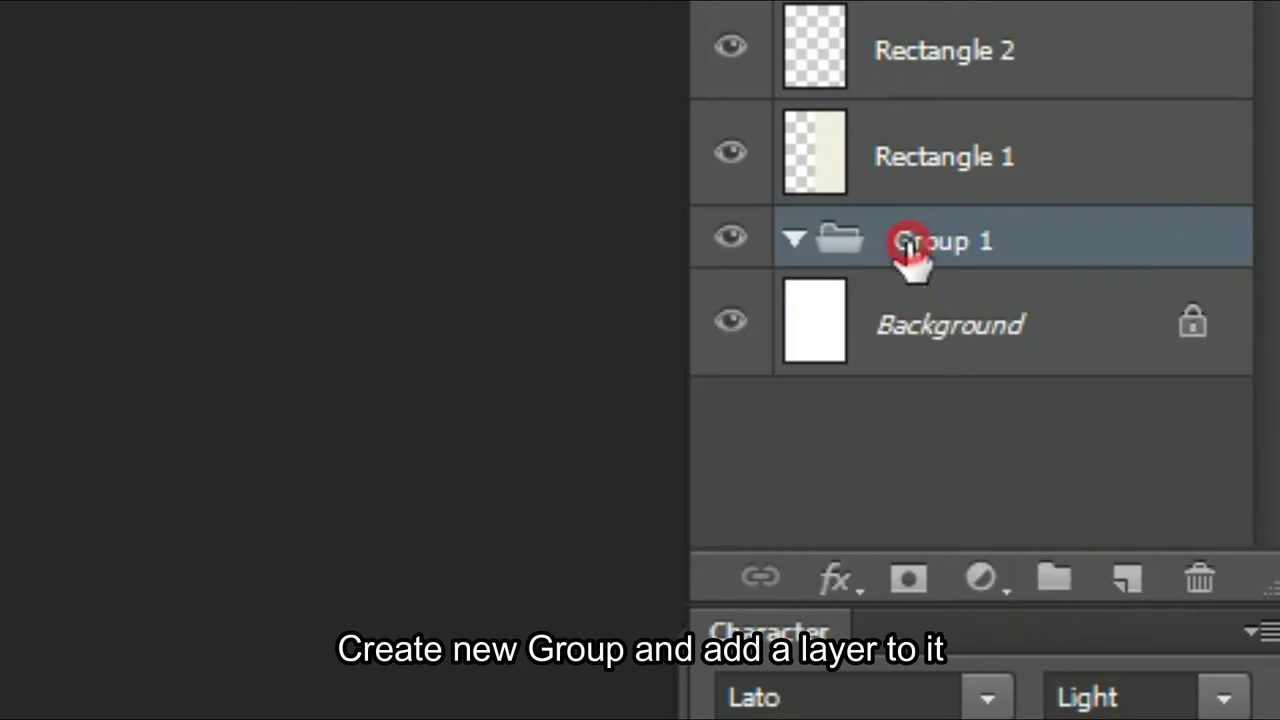
click(1128, 580)
click(1014, 330)
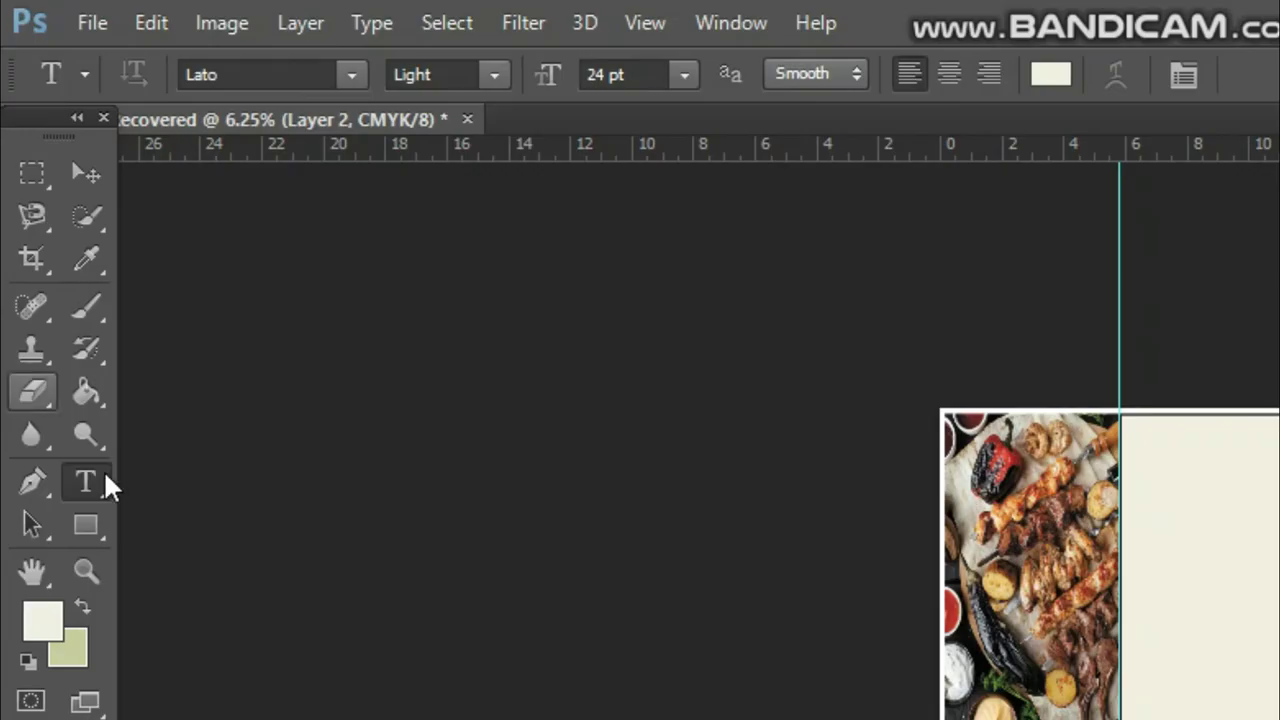
Type a STARTERS heading in Bebas Neue 48 pt at the top of the cream panel.
click(100, 480)
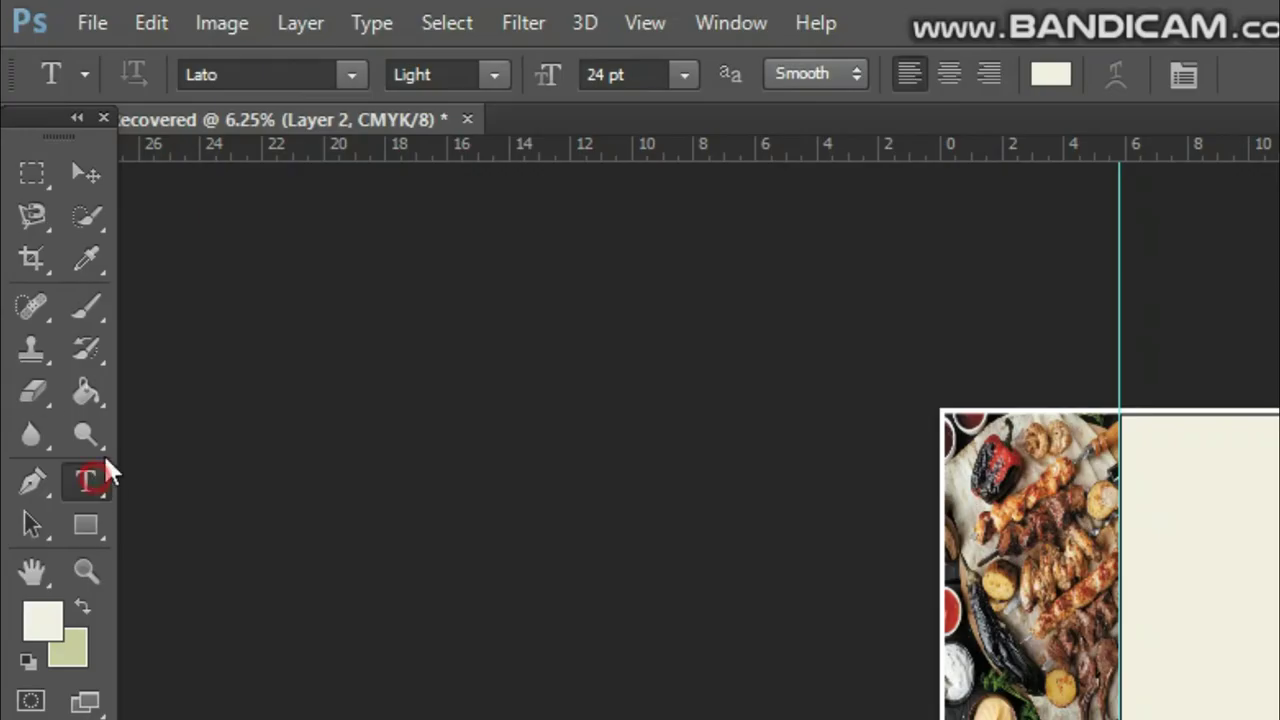
click(351, 75)
scroll(213, 290, up, 10)
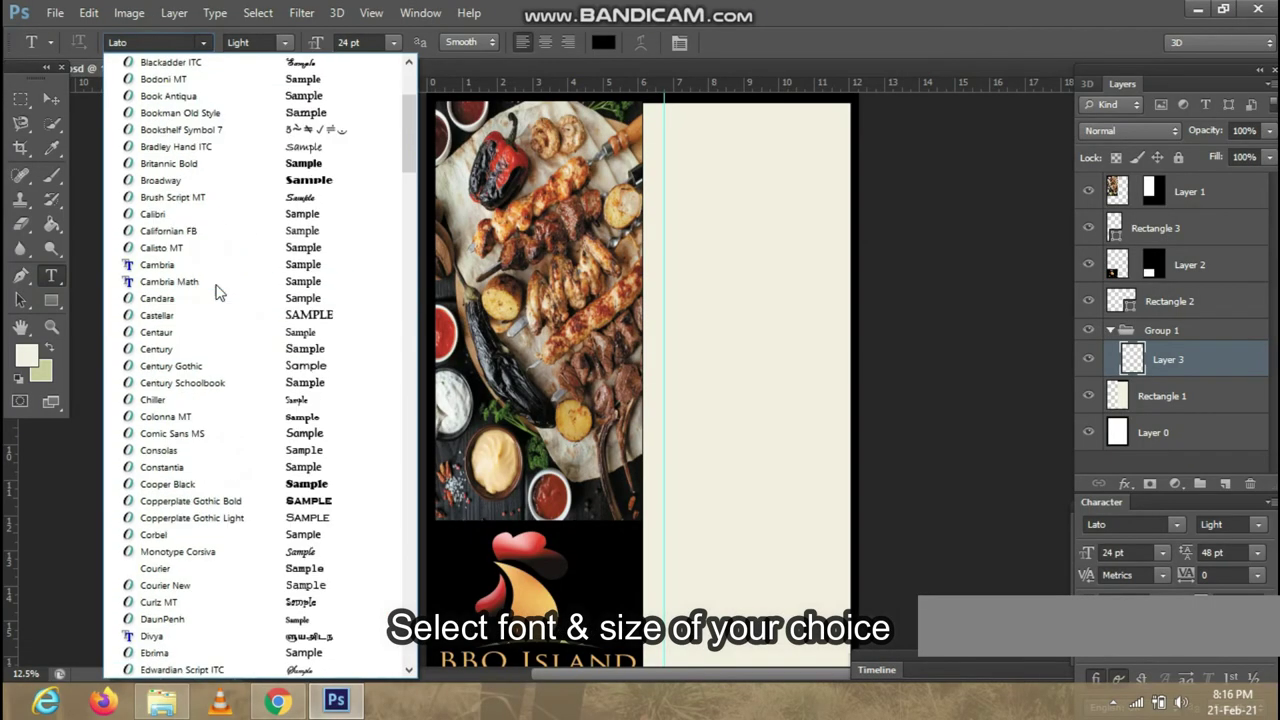
scroll(213, 290, up, 2)
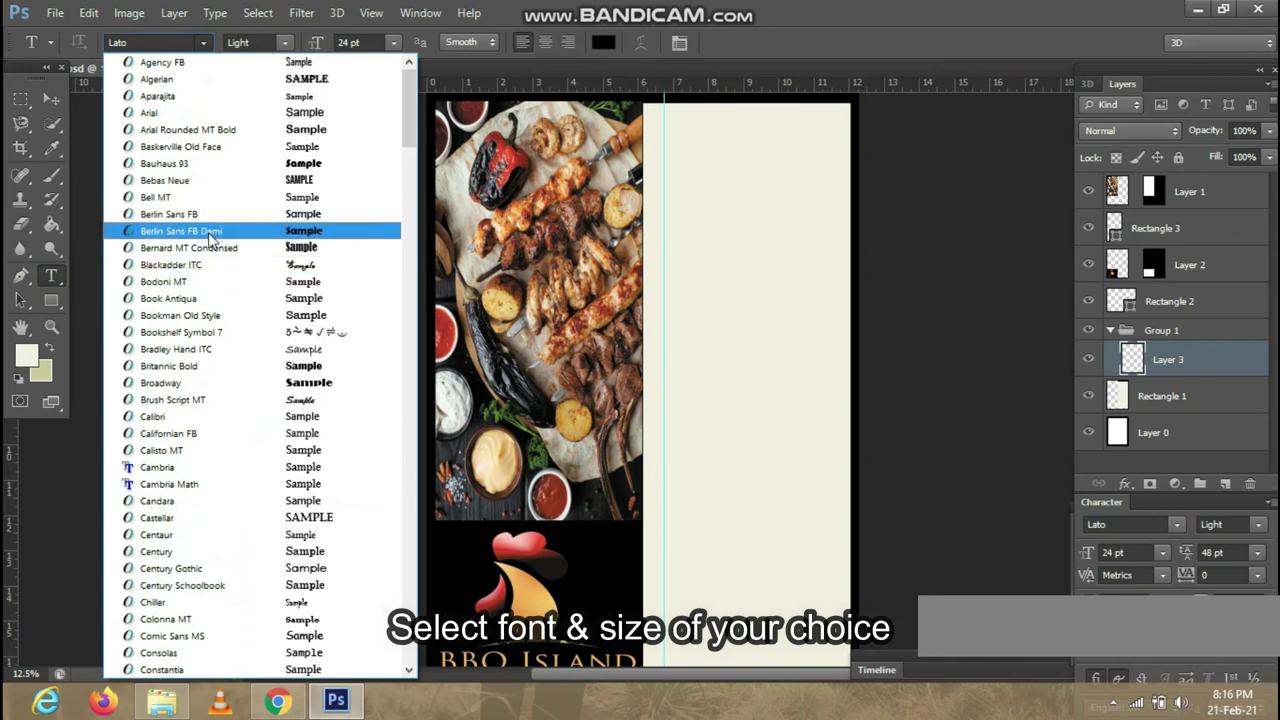
click(203, 185)
click(394, 42)
click(386, 317)
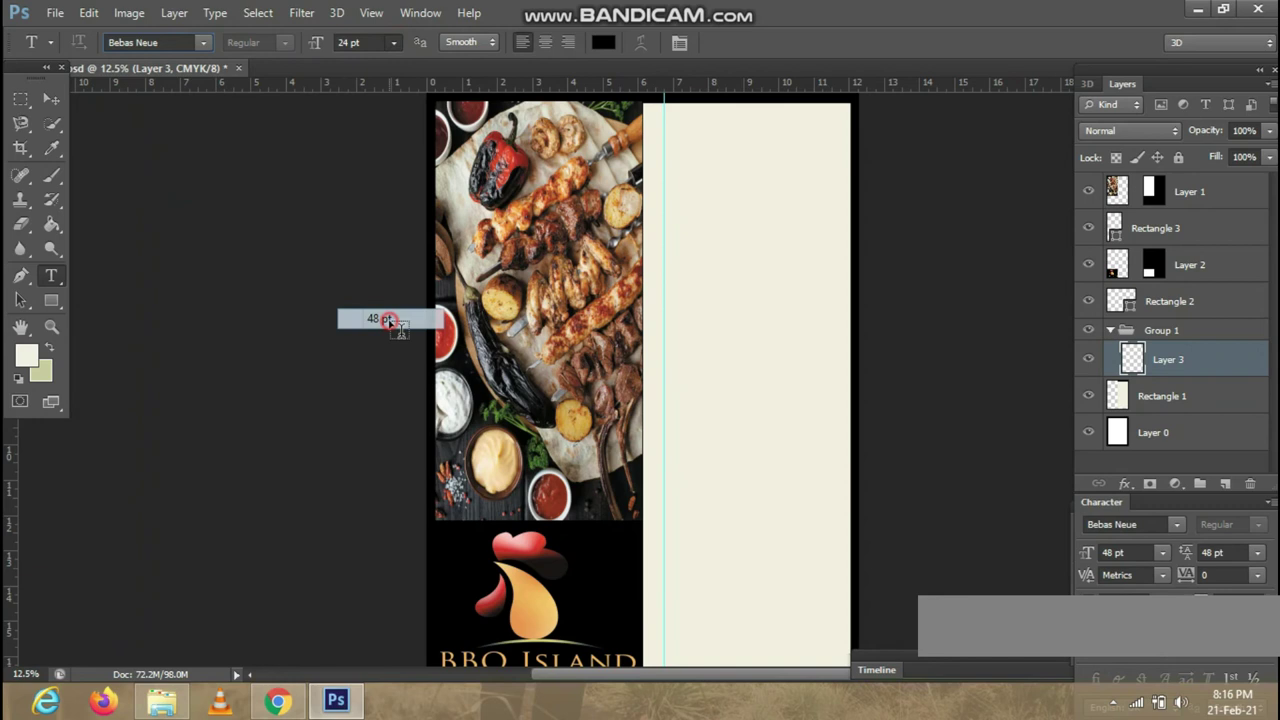
click(667, 134)
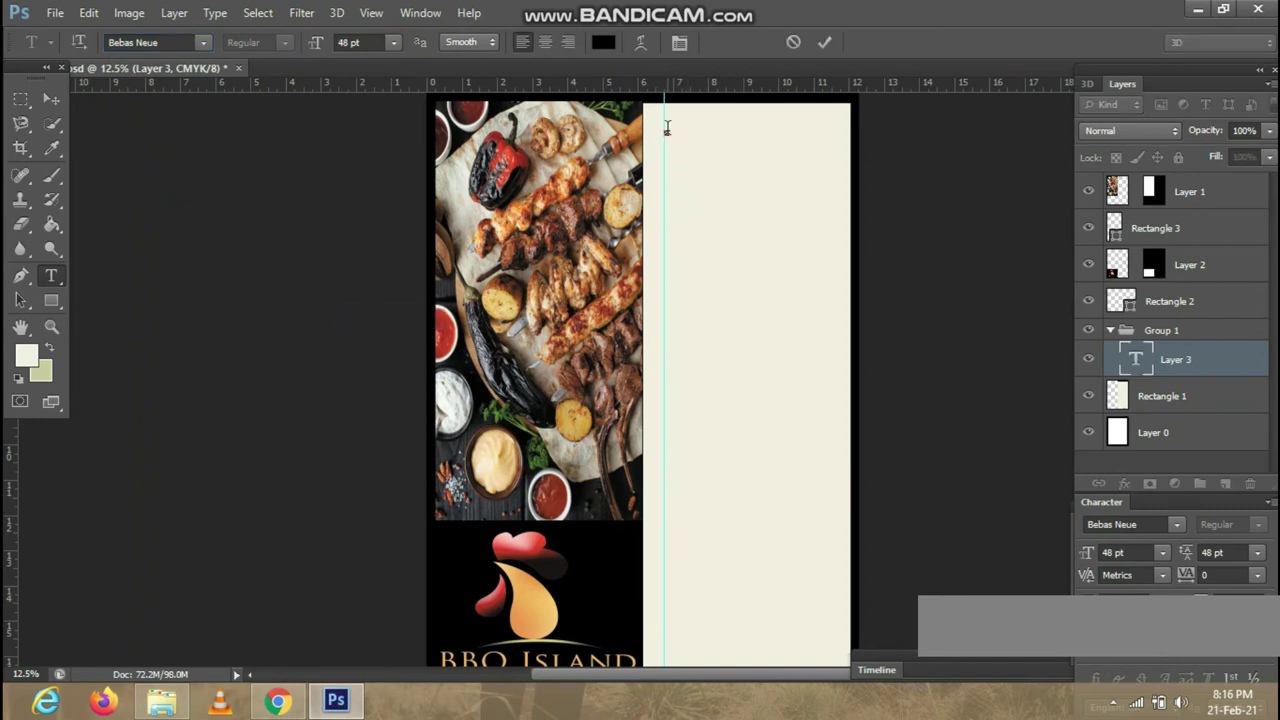
text(STARTERS)
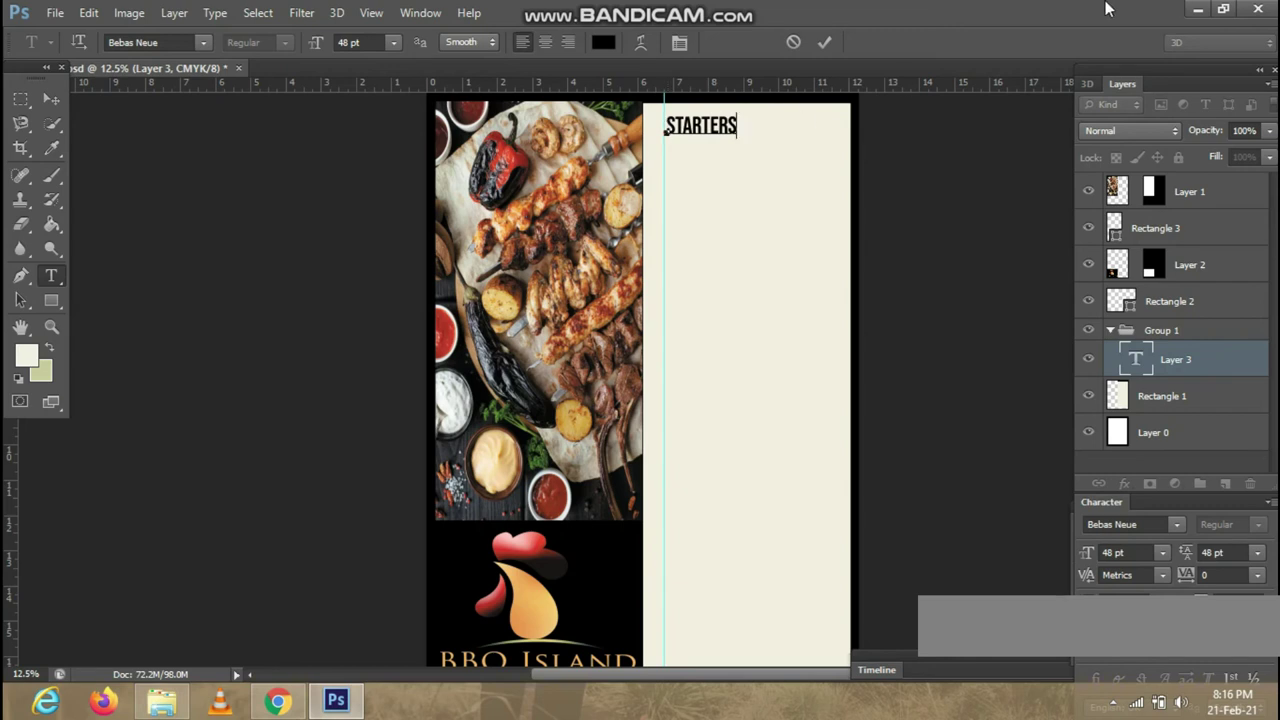
click(824, 42)
Nudge STARTERS slightly lower and add an empty Layer 3 for the menu items.
click(51, 99)
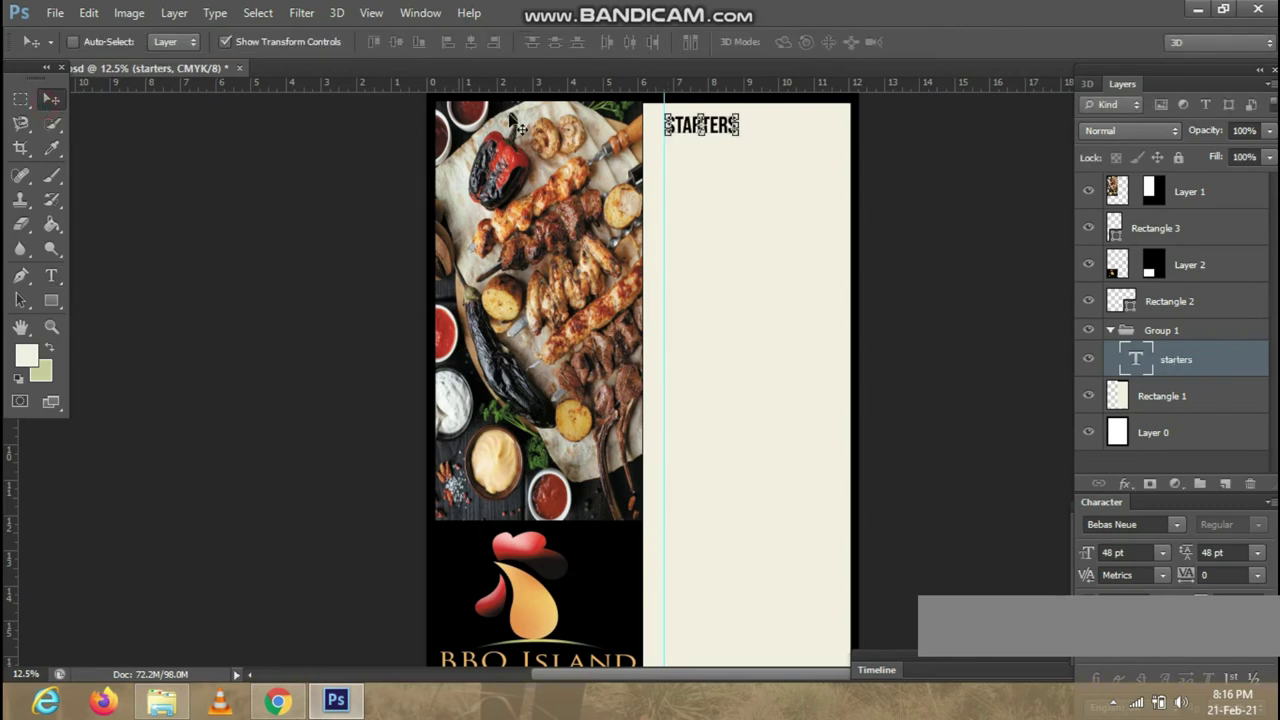
drag(718, 130, 716, 146)
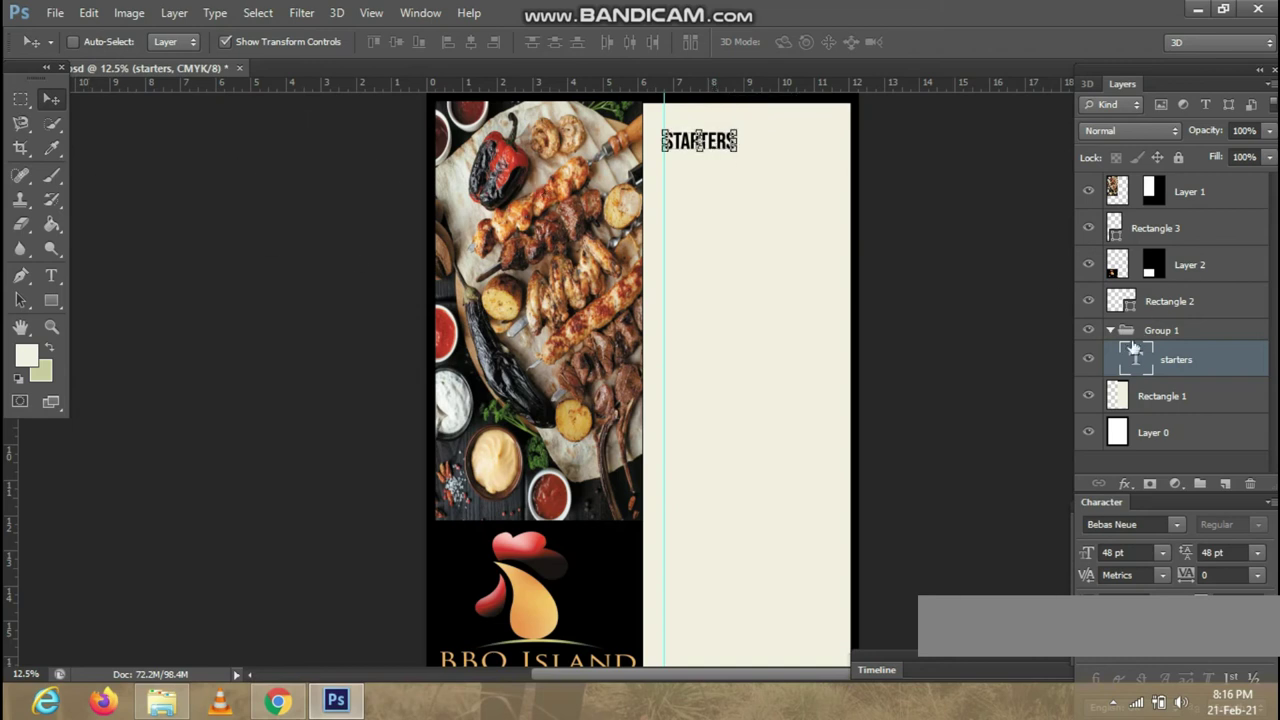
click(1225, 483)
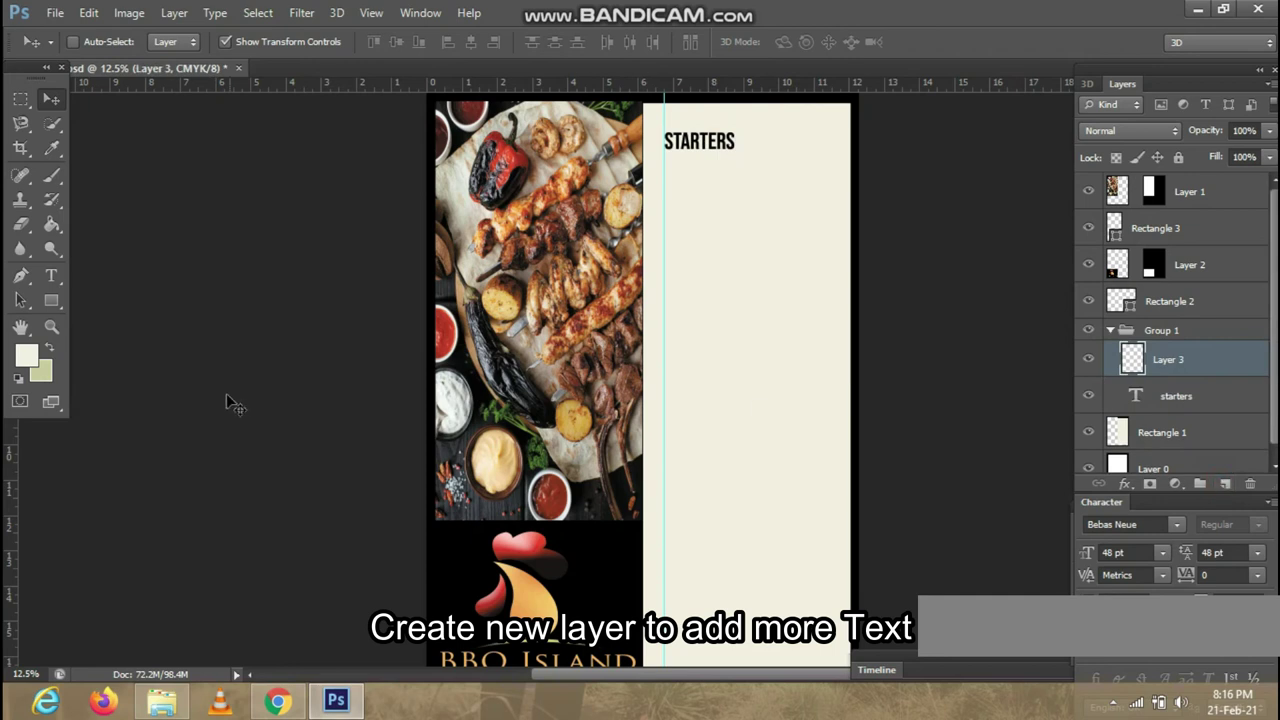
Set the Type tool to Lato Light at 24 pt.
click(51, 276)
click(204, 42)
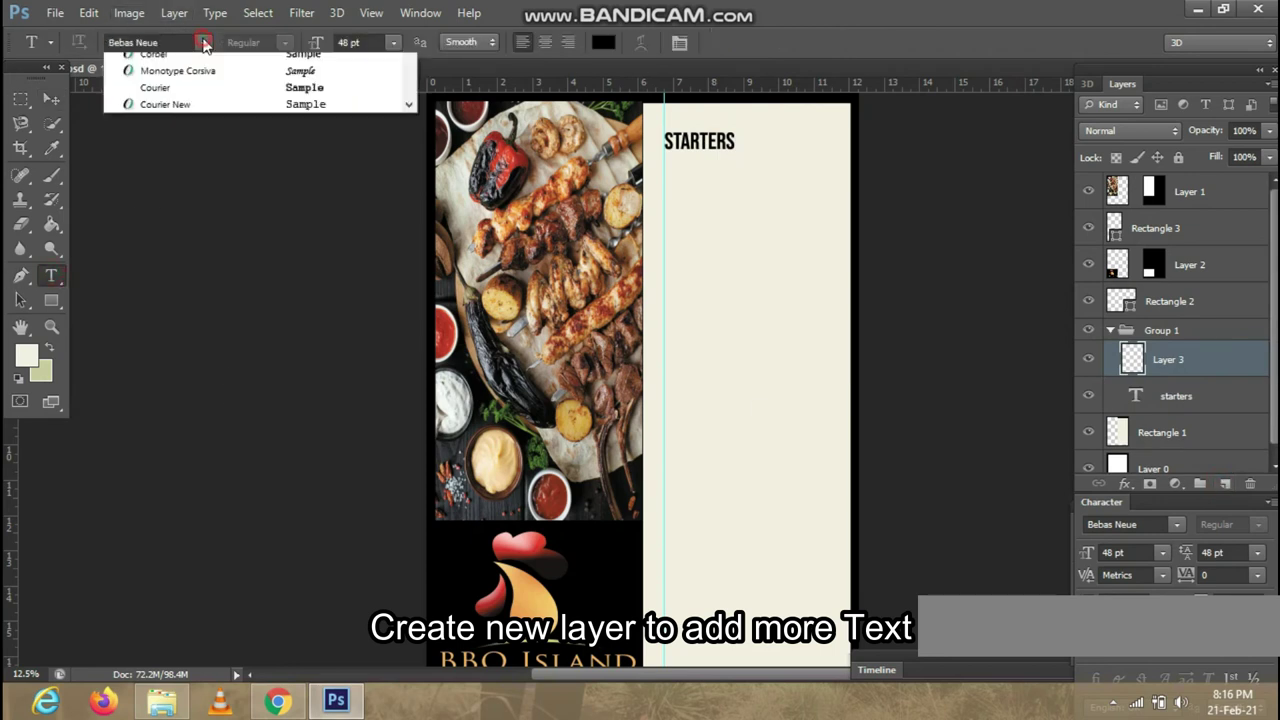
scroll(177, 211, down, 10)
click(177, 155)
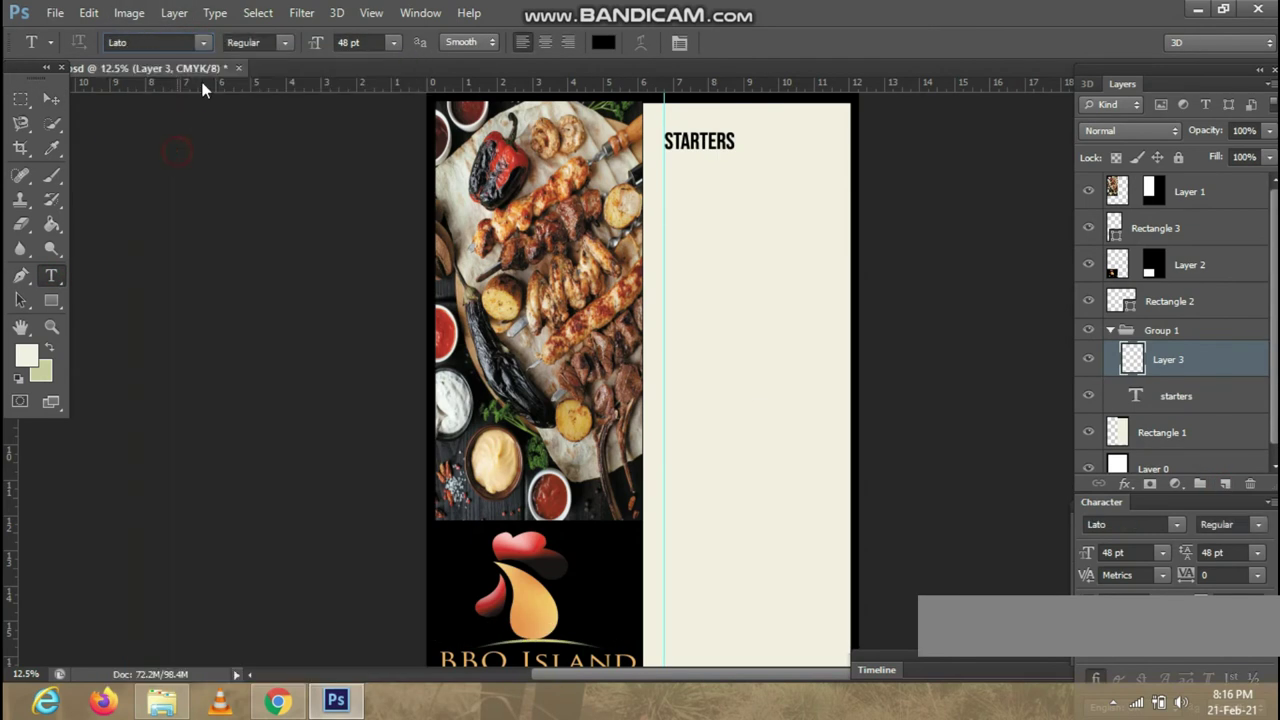
click(284, 44)
click(265, 62)
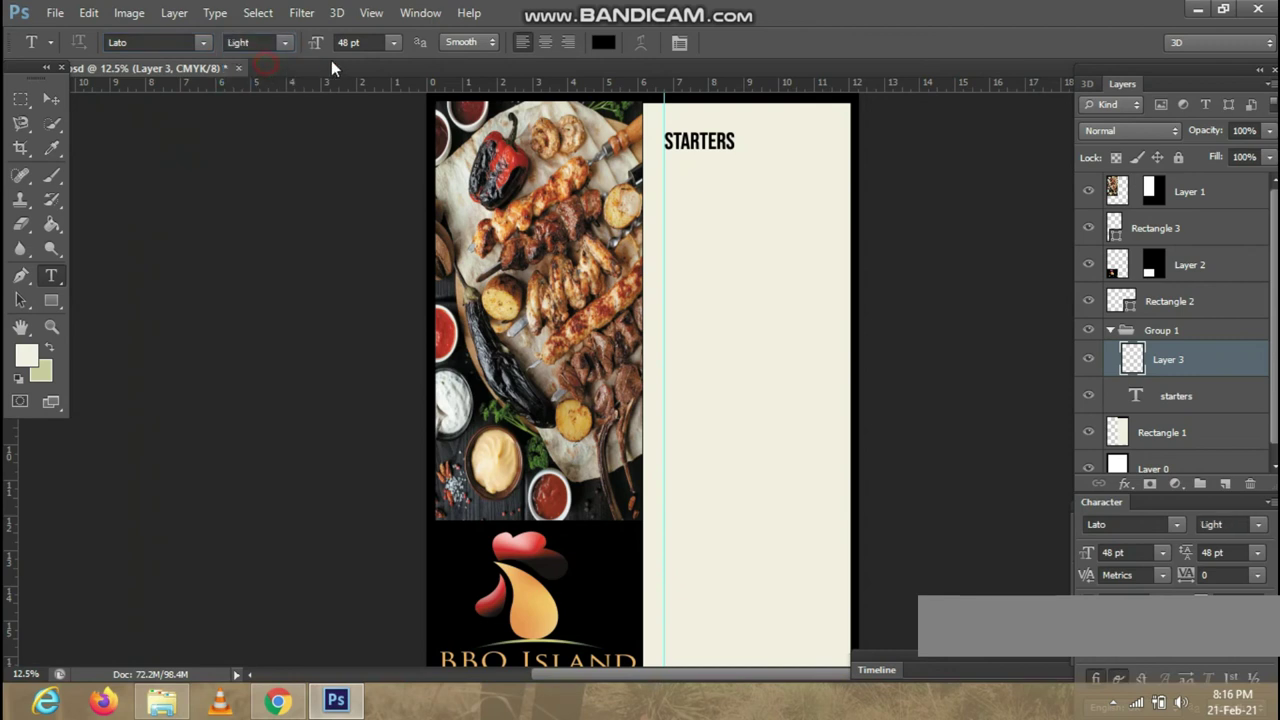
click(394, 43)
click(405, 258)
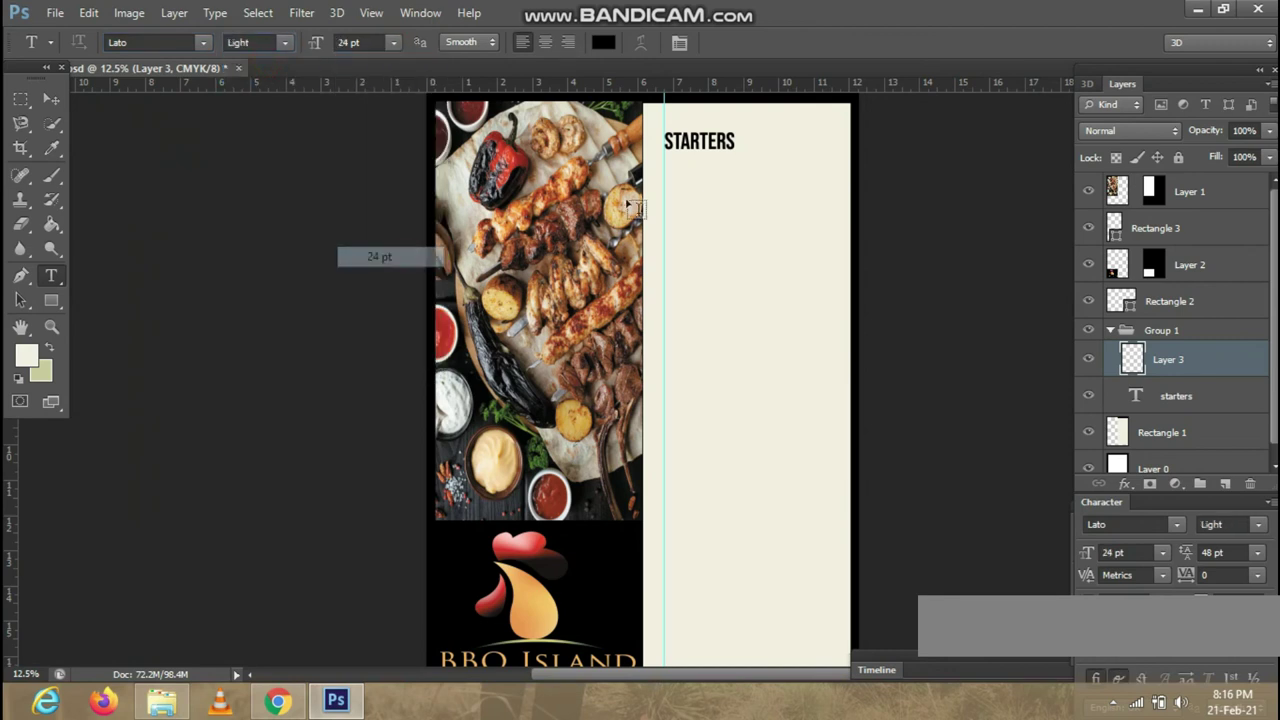
Type the seven starter dishes below STARTERS, each with a tab-spaced ₹ price.
click(667, 170)
text(Smoked BBQ Tangoi)
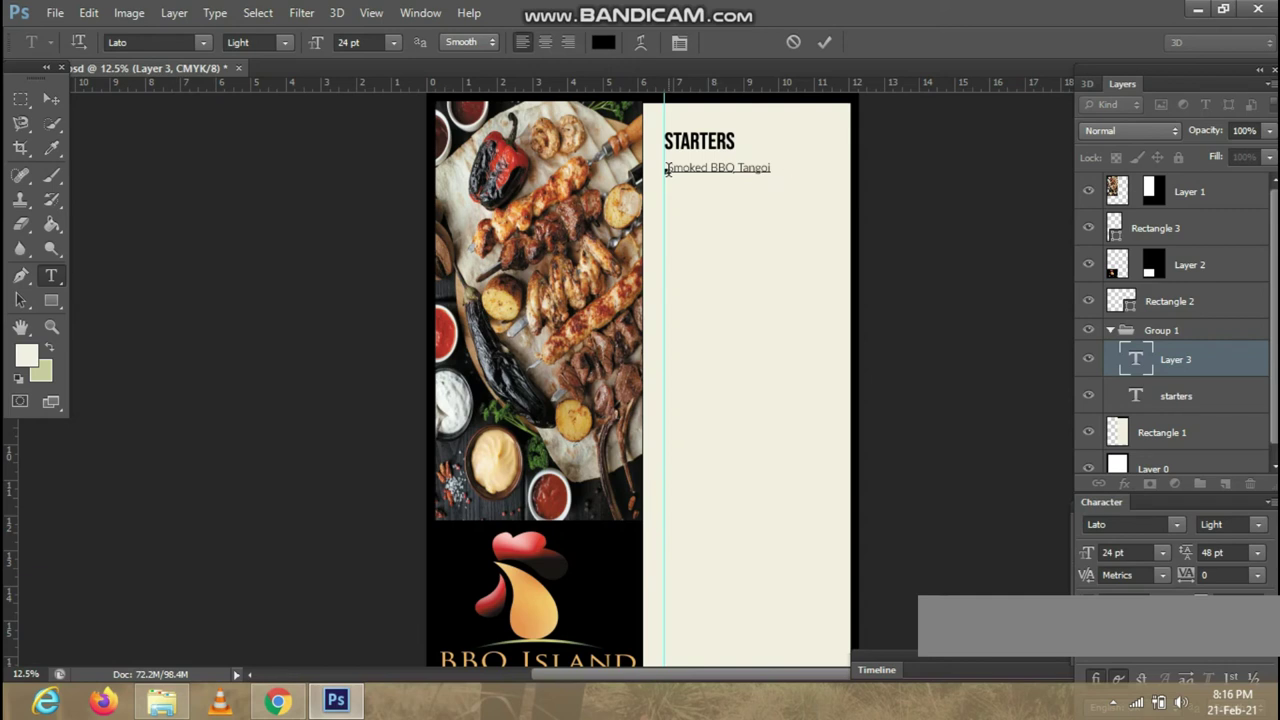
key(Tab)
text(₹)
key(BackSpace)
key(BackSpace)
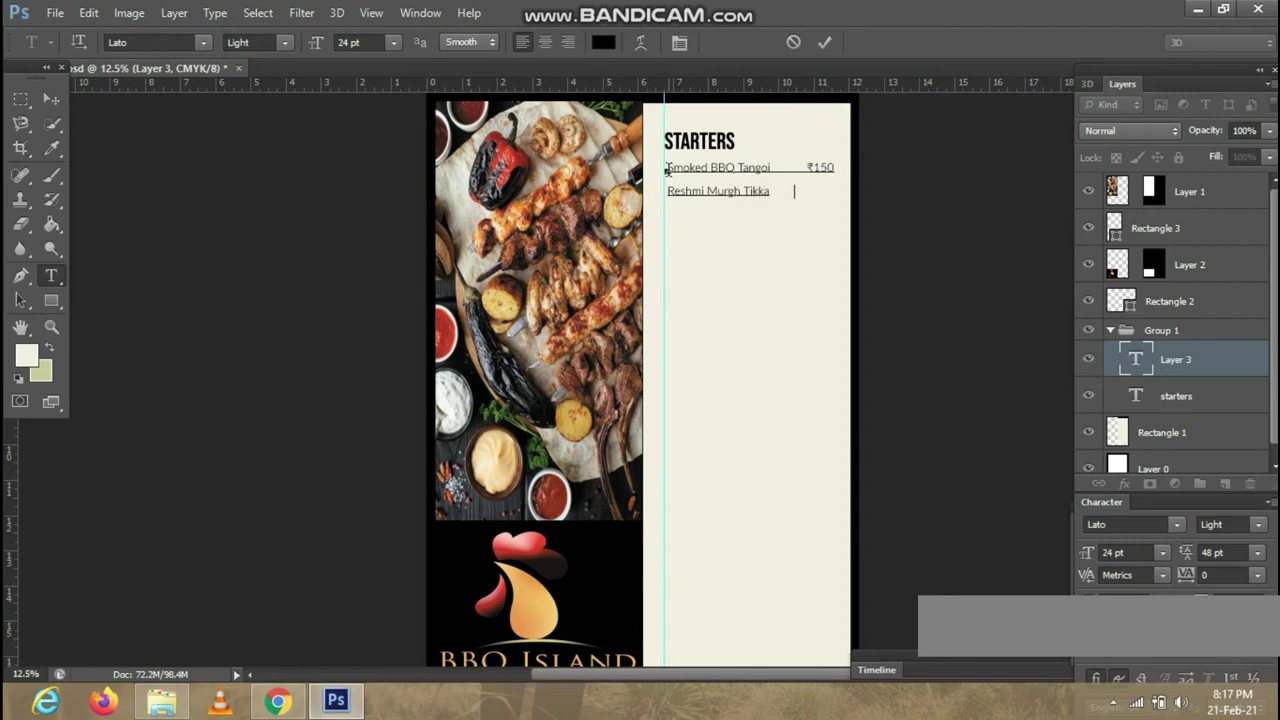
text(₹140)
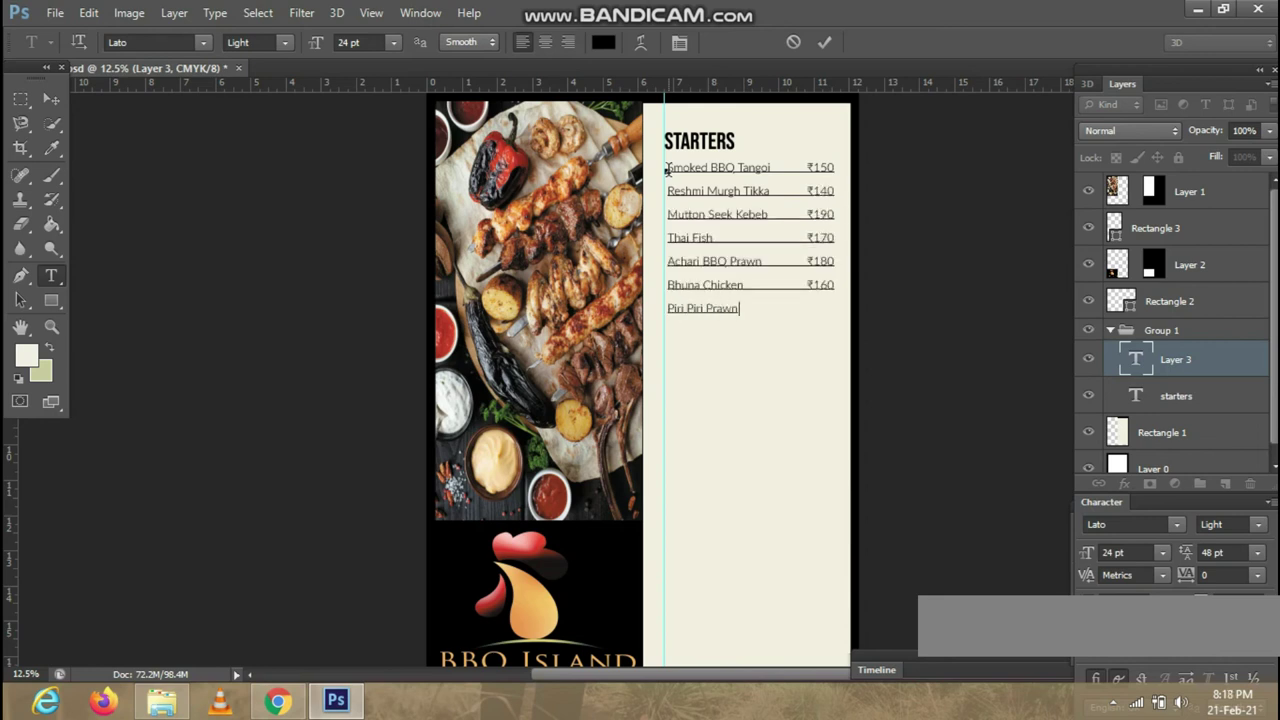
text(₹170)
Add a SOUP heading below the starters list on a new layer, matching STARTERS' Bebas Neue 48 pt.
click(824, 42)
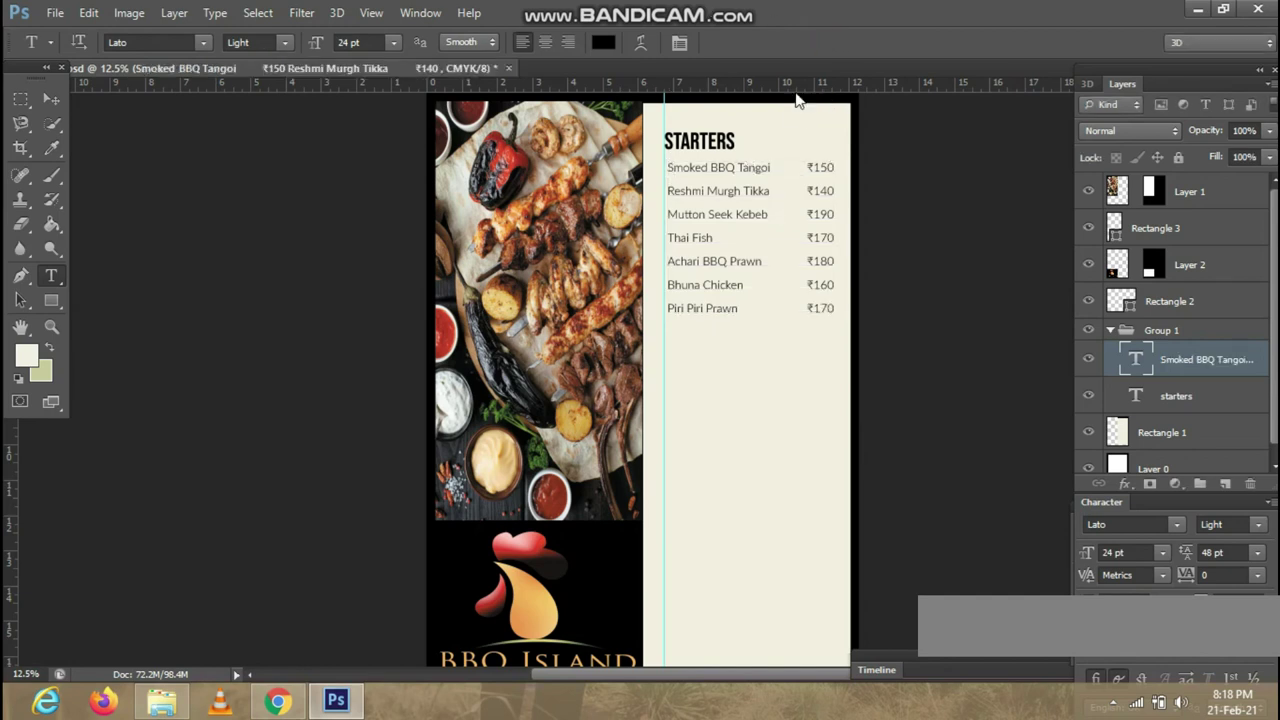
double_click(710, 138)
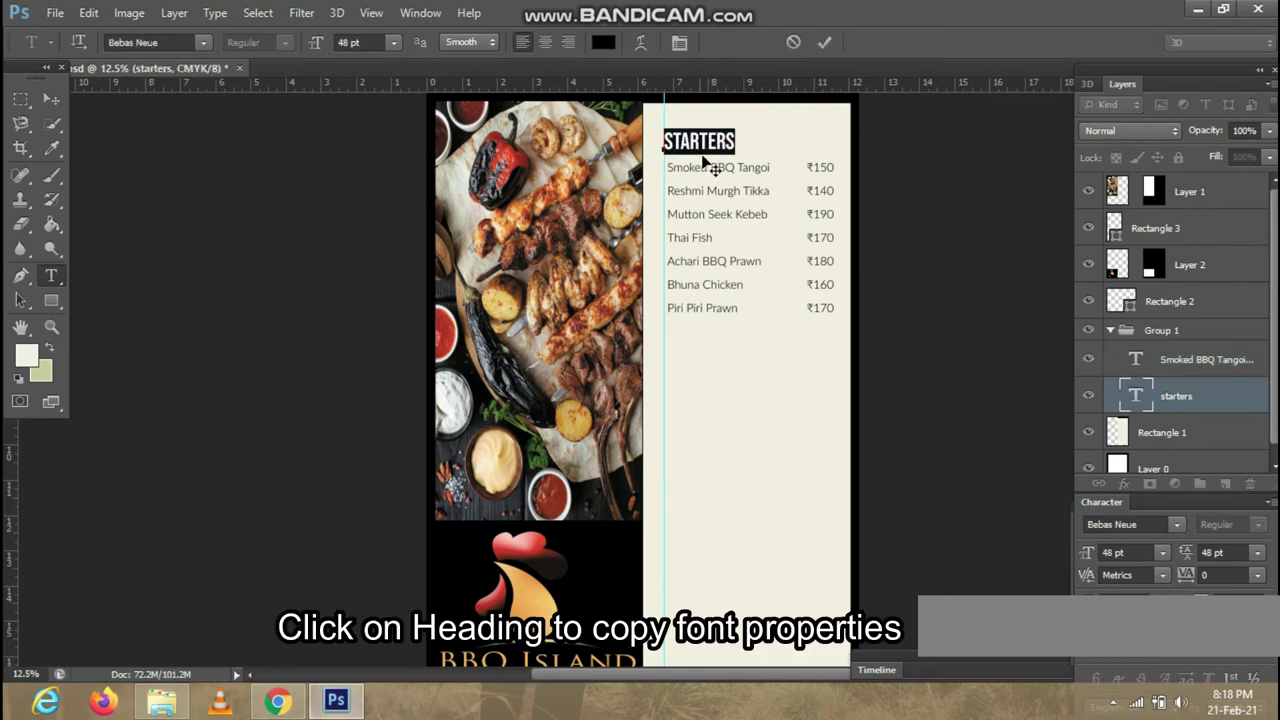
click(824, 42)
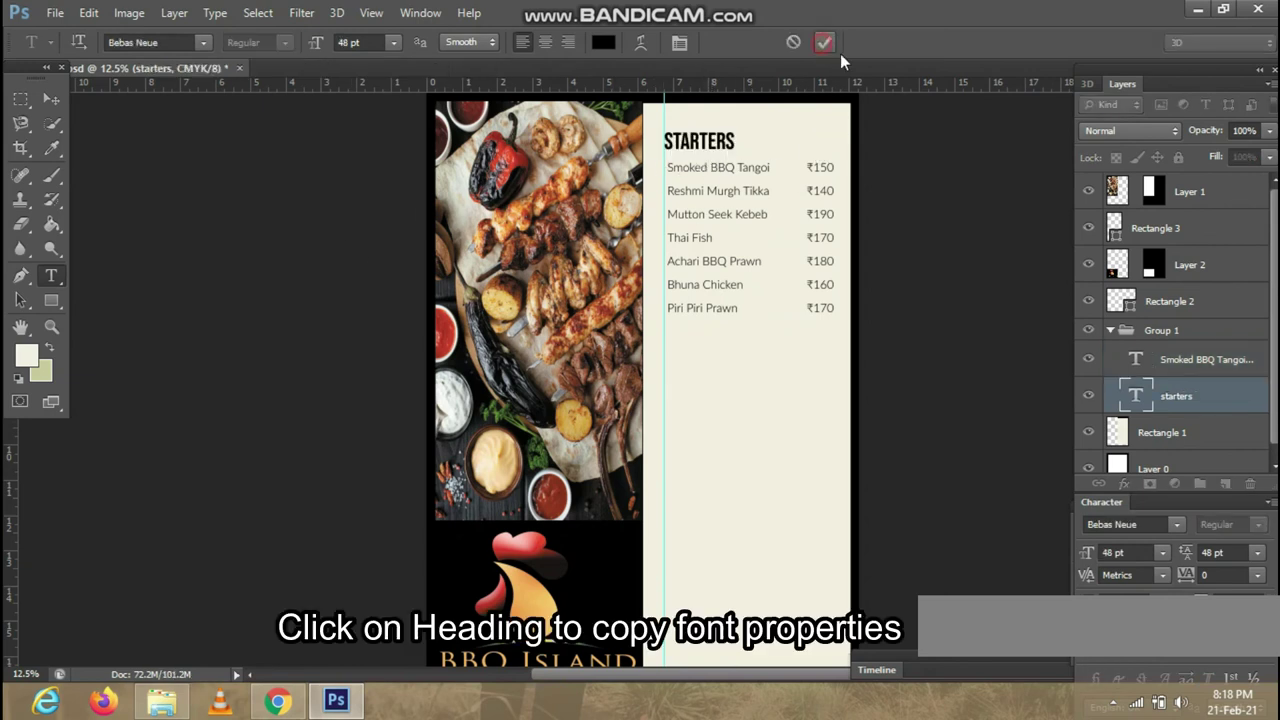
click(1225, 483)
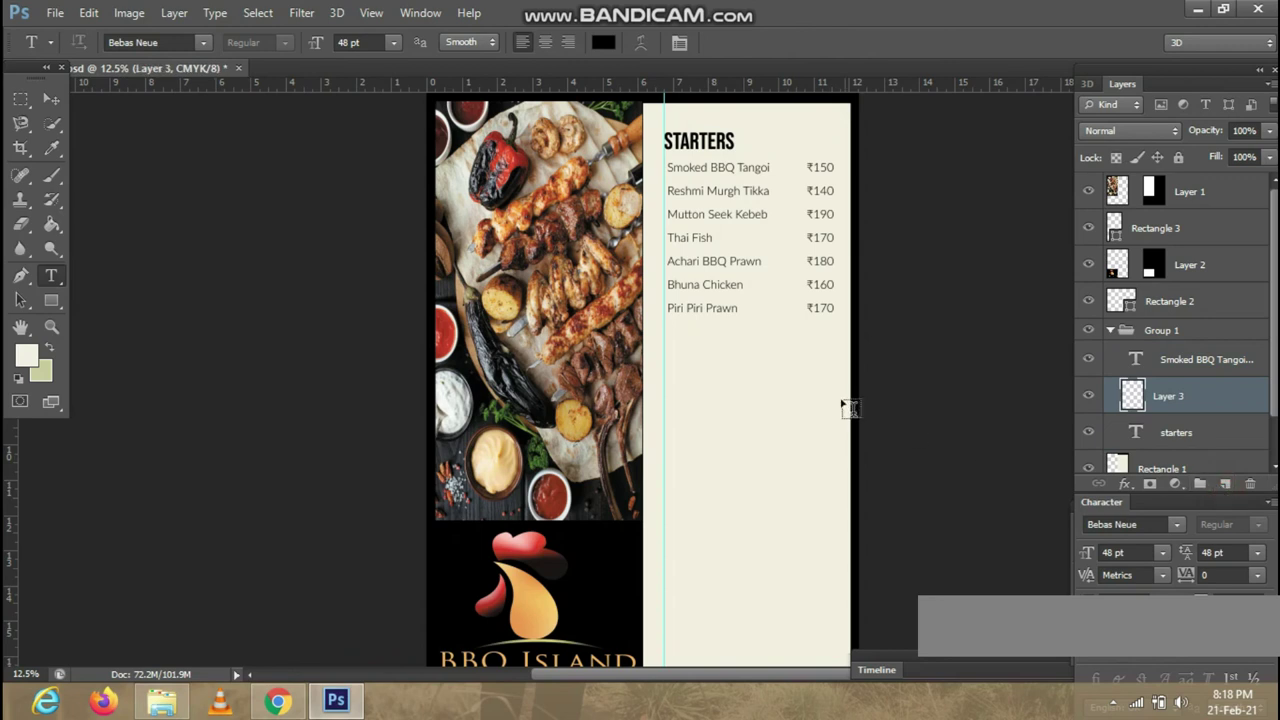
click(667, 334)
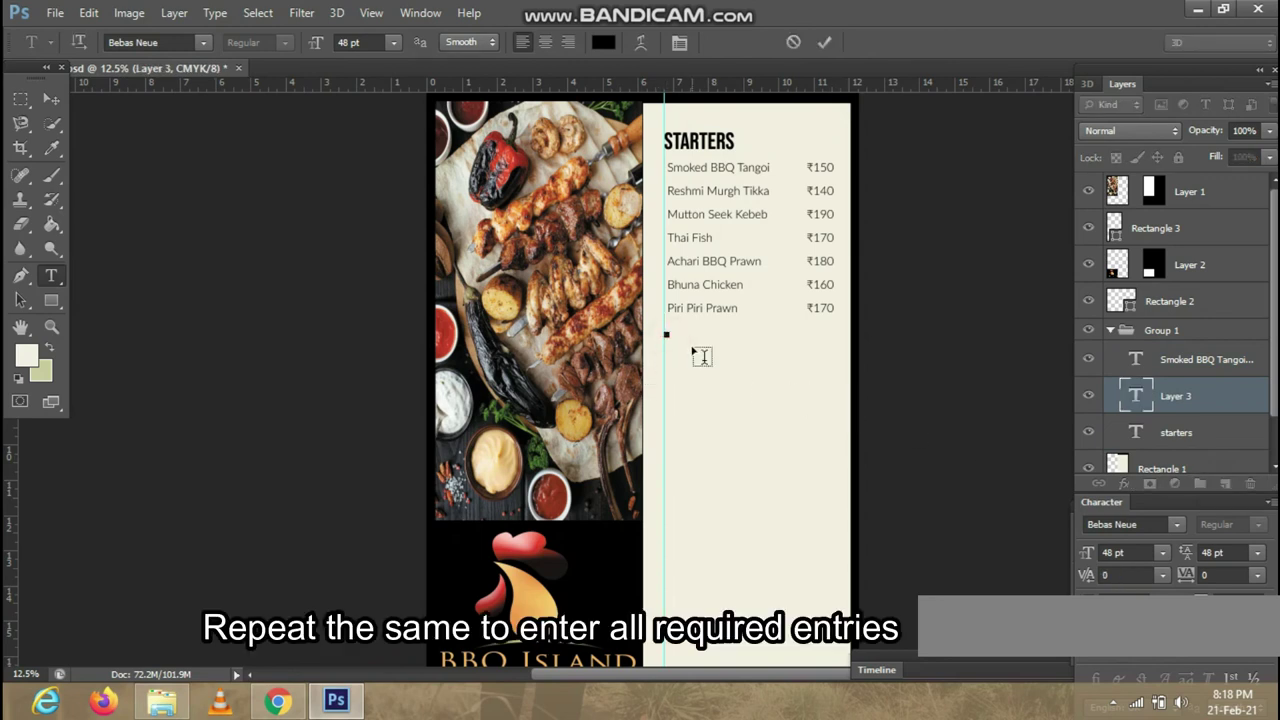
text(SOUP)
click(824, 42)
click(51, 99)
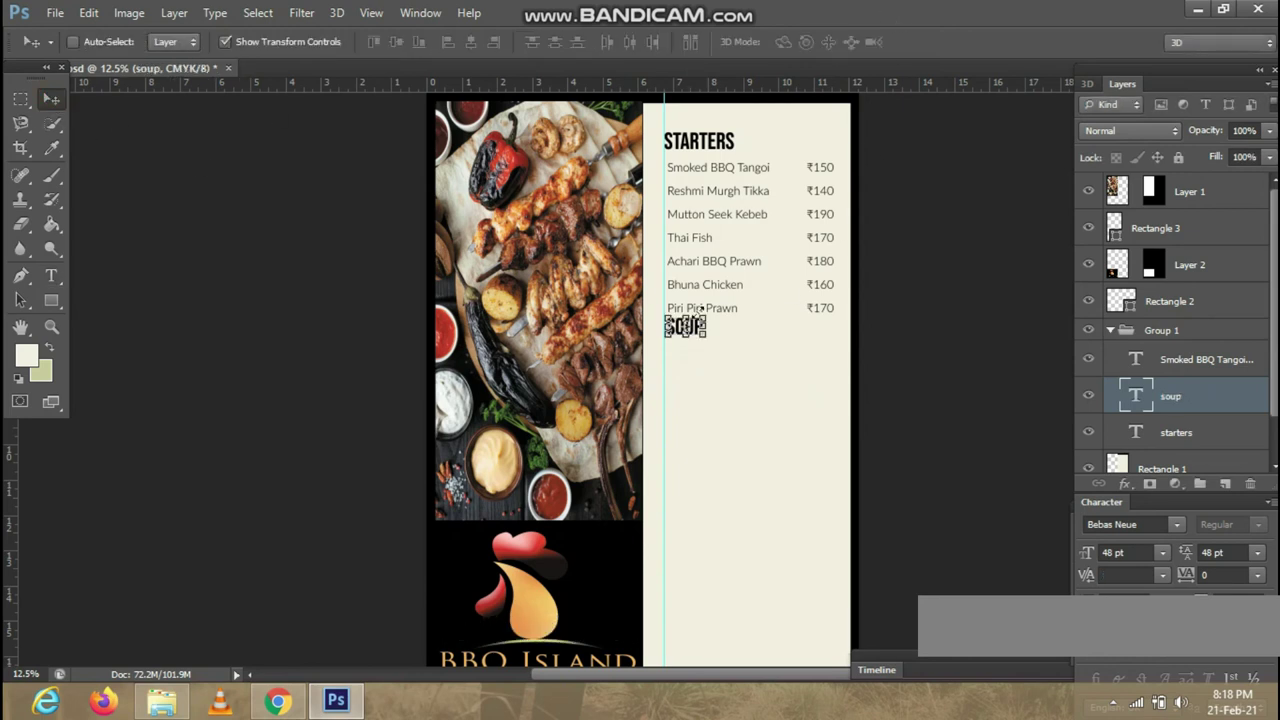
Lower the SOUP heading, nudge the starters list onto the guide, and start text beneath SOUP.
drag(698, 334, 698, 359)
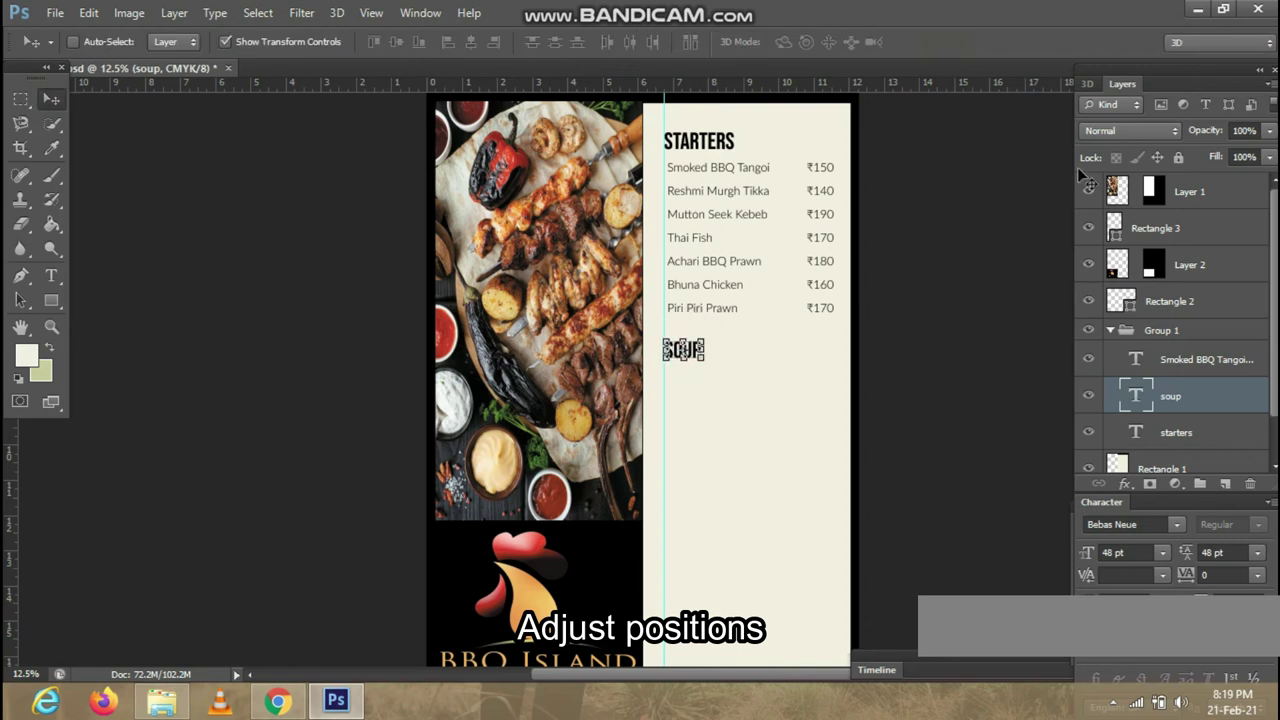
click(1158, 362)
drag(743, 214, 740, 220)
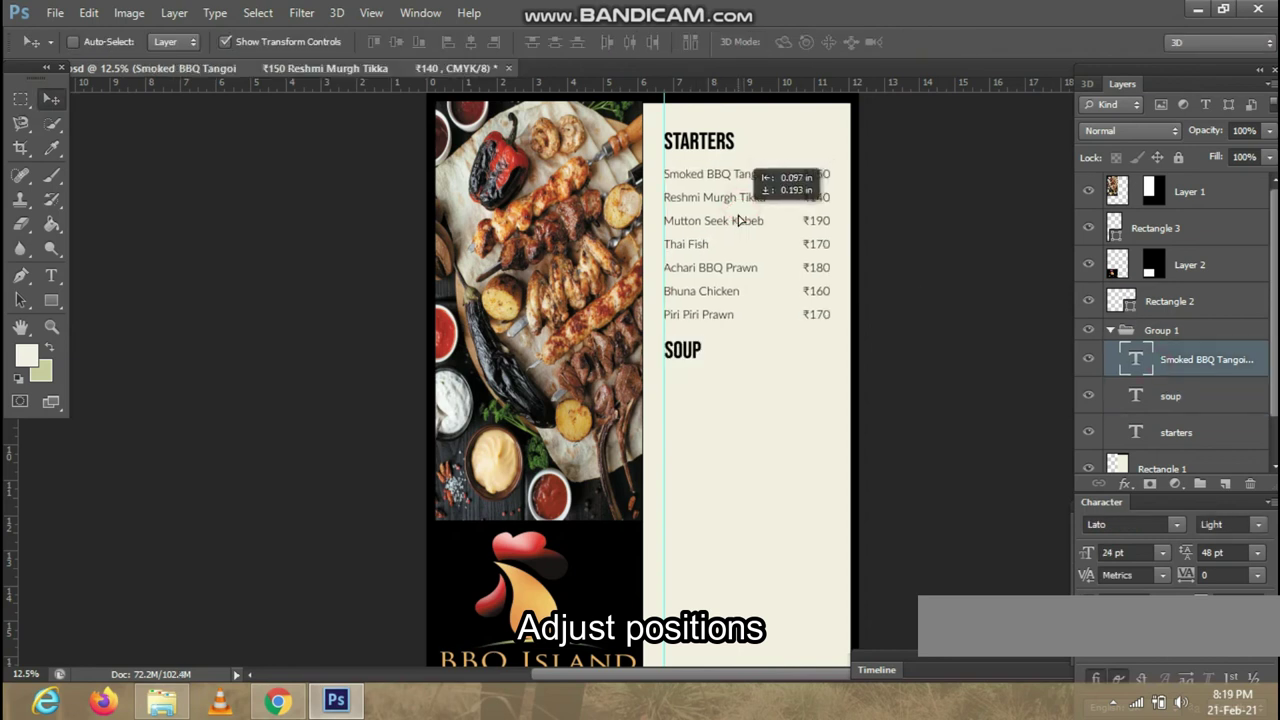
drag(738, 219, 739, 220)
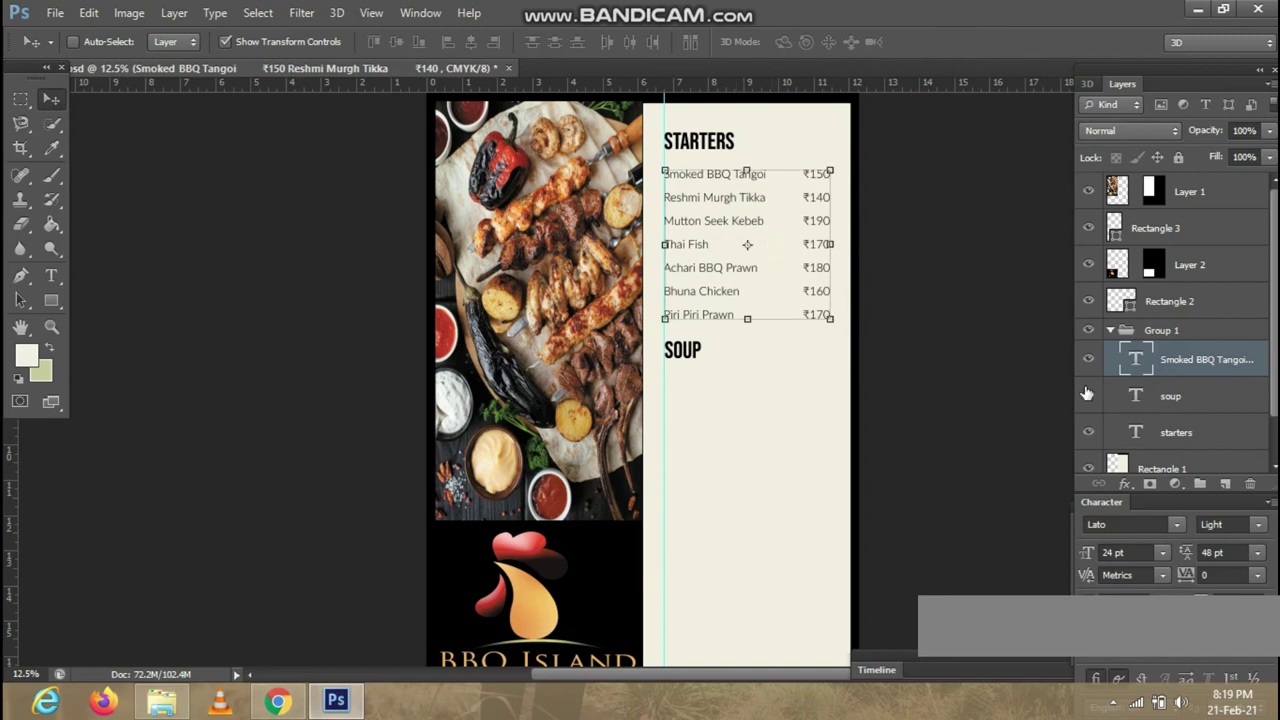
key(t)
click(679, 386)
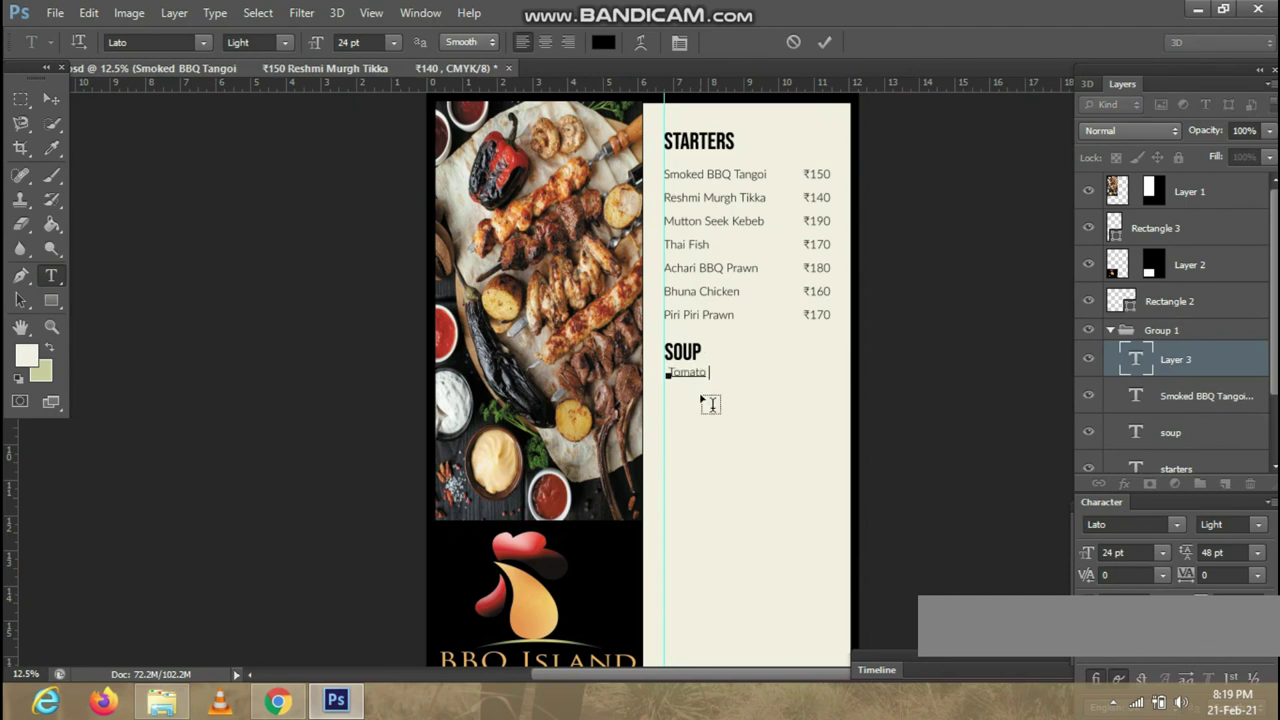
Type the soup items plus INTERNATIONAL and EGGLICIOUS COUNTER sections with ₹ prices, and commit.
text(Basil ₹80)
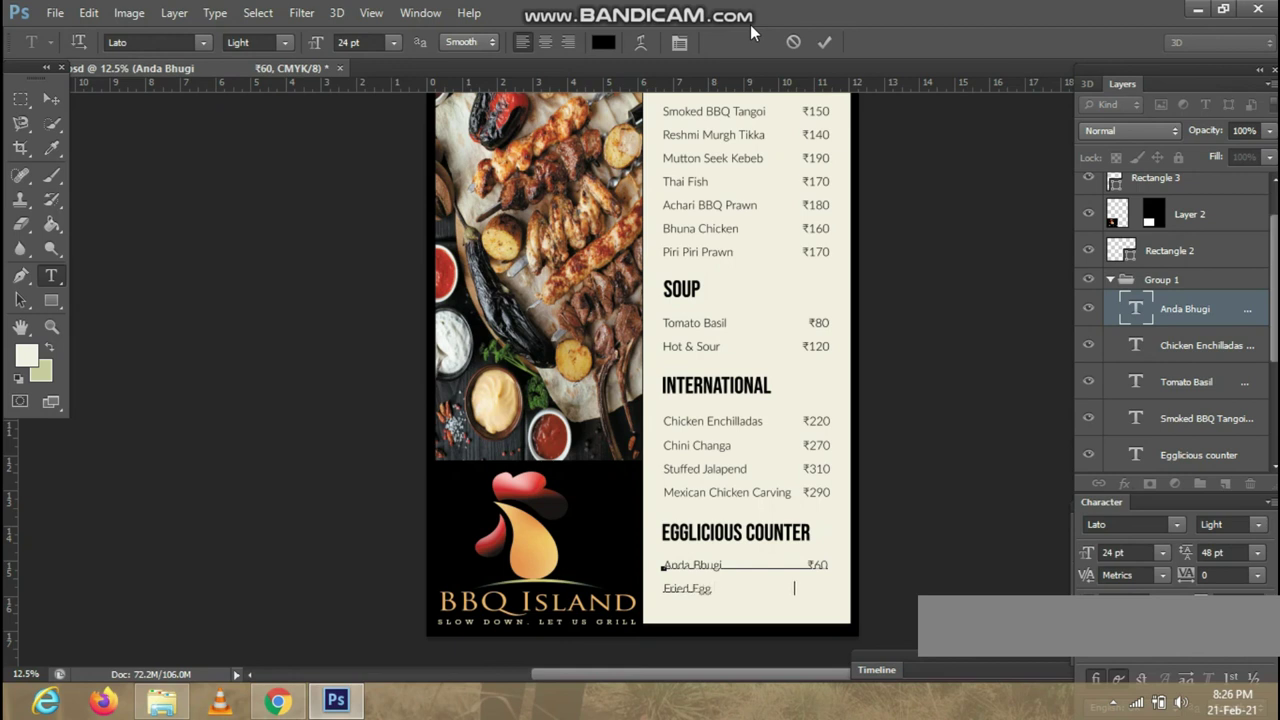
text(₹60)
key(ctrl)
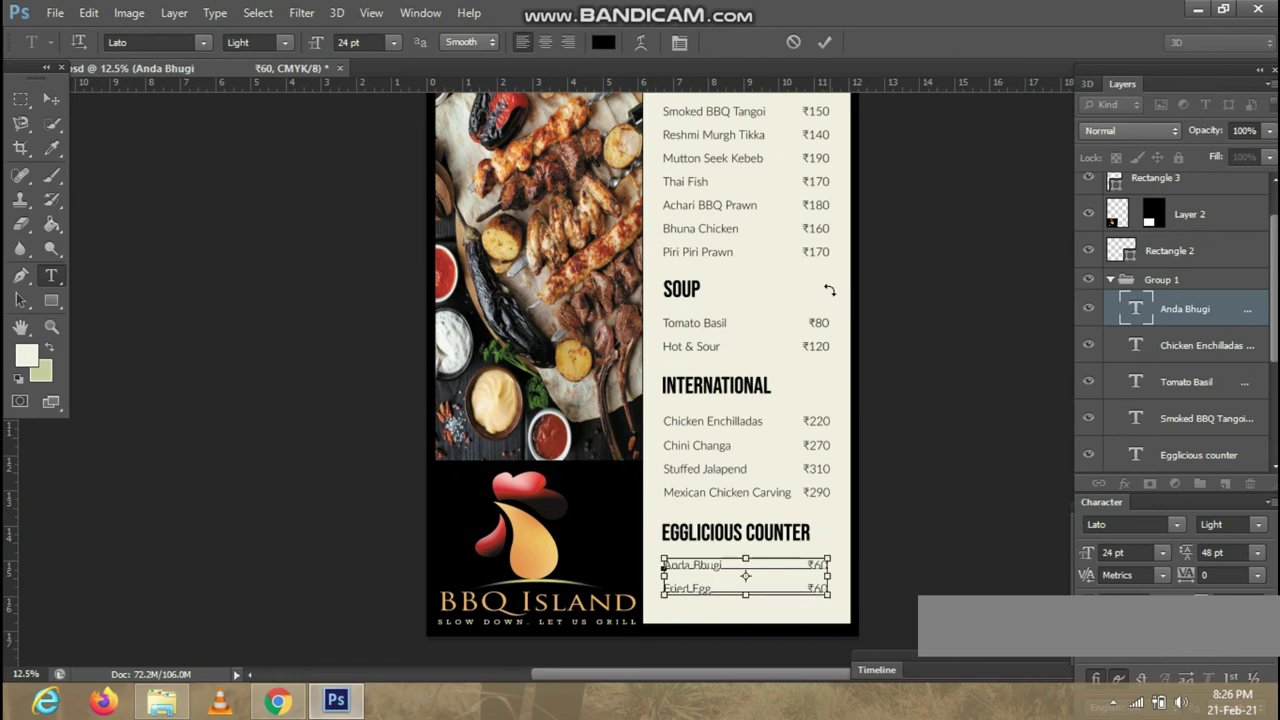
key(ctrl+minus)
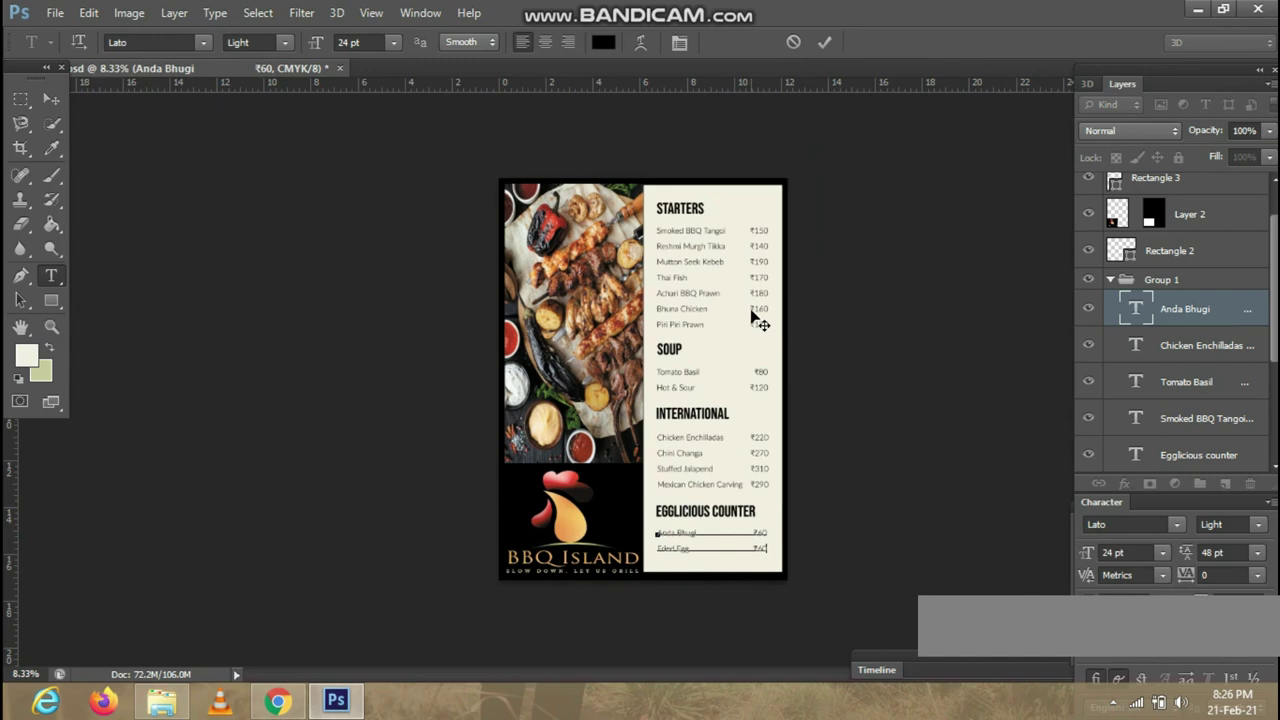
click(824, 43)
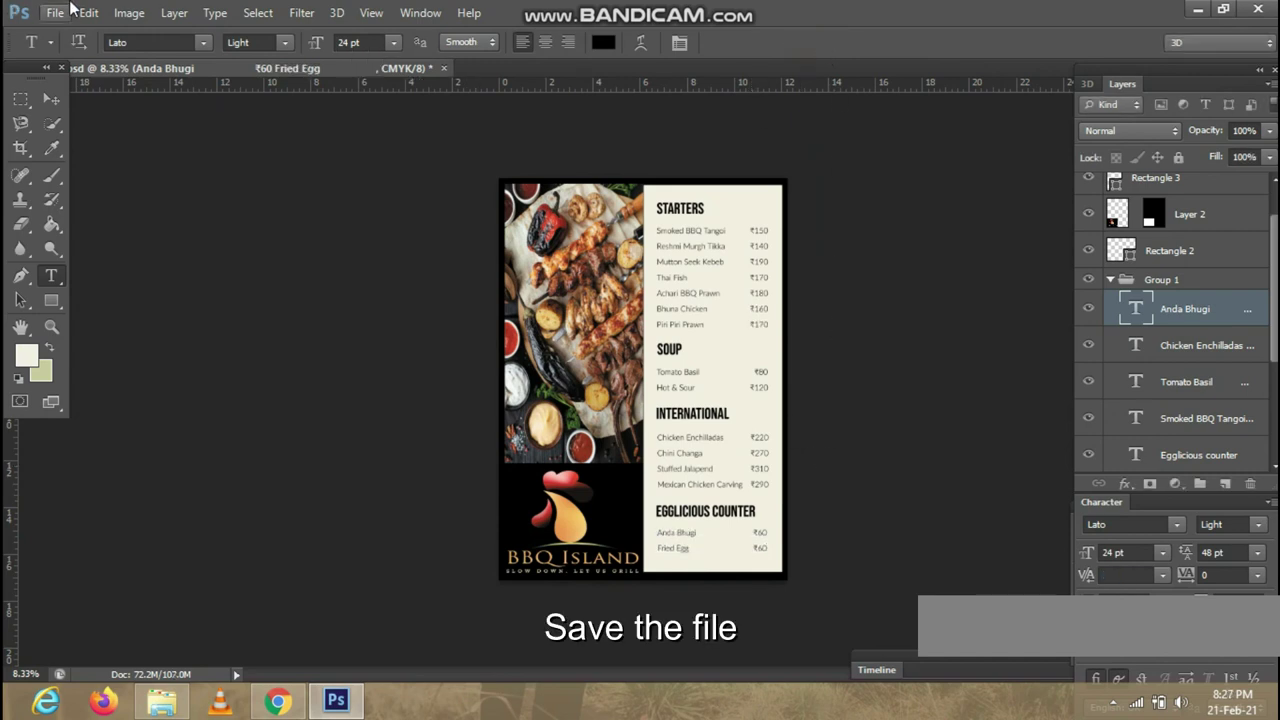
Save the menu card as a JPEG at Maximum quality (12).
click(57, 13)
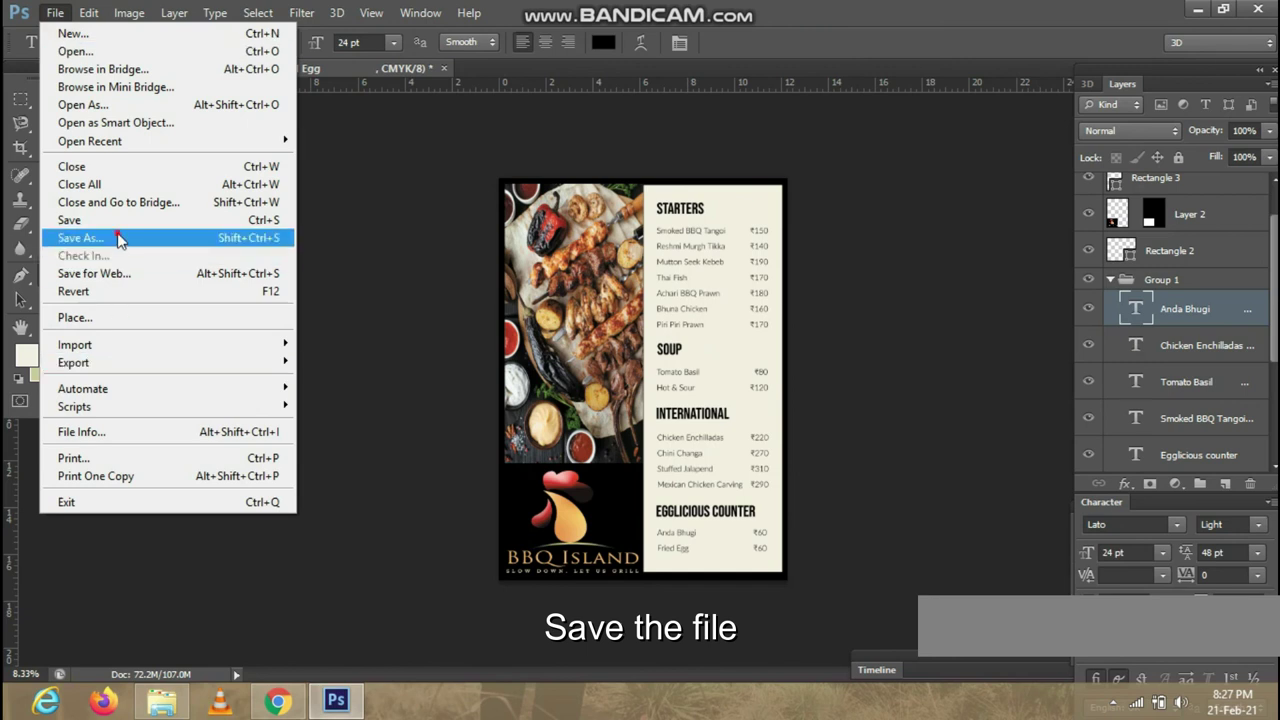
click(118, 240)
click(1215, 372)
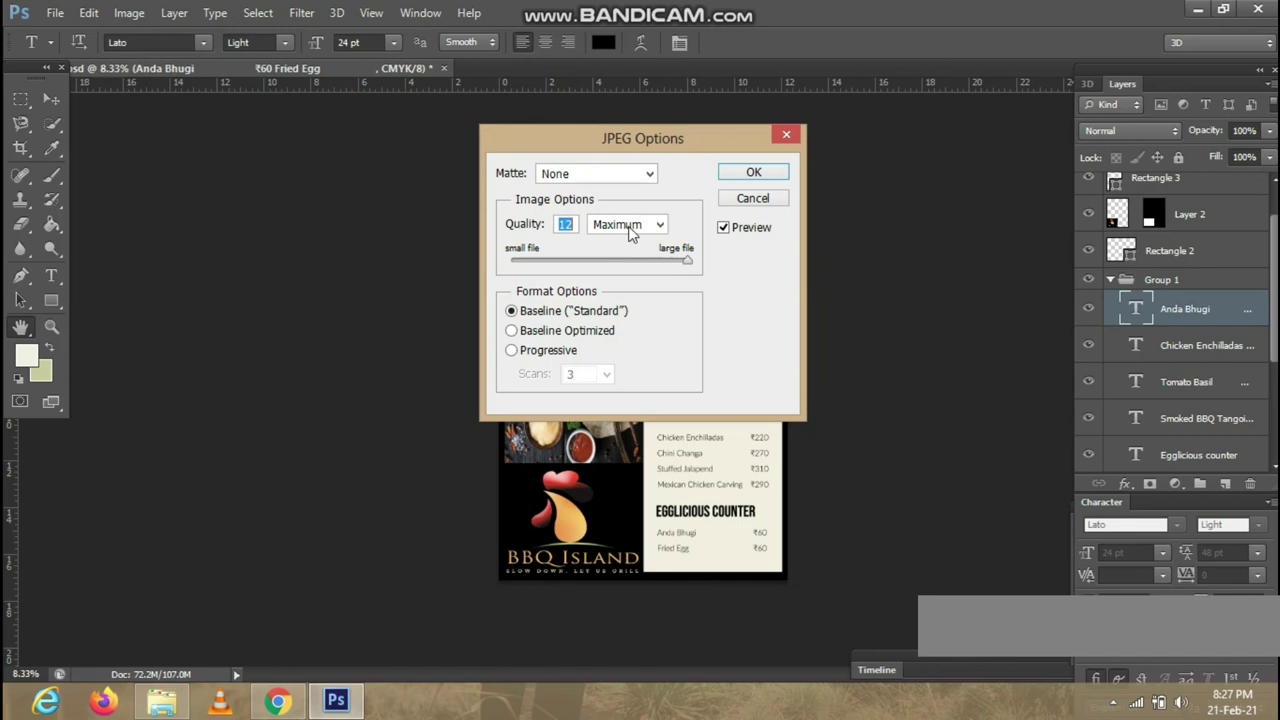
click(628, 226)
click(620, 288)
click(751, 173)
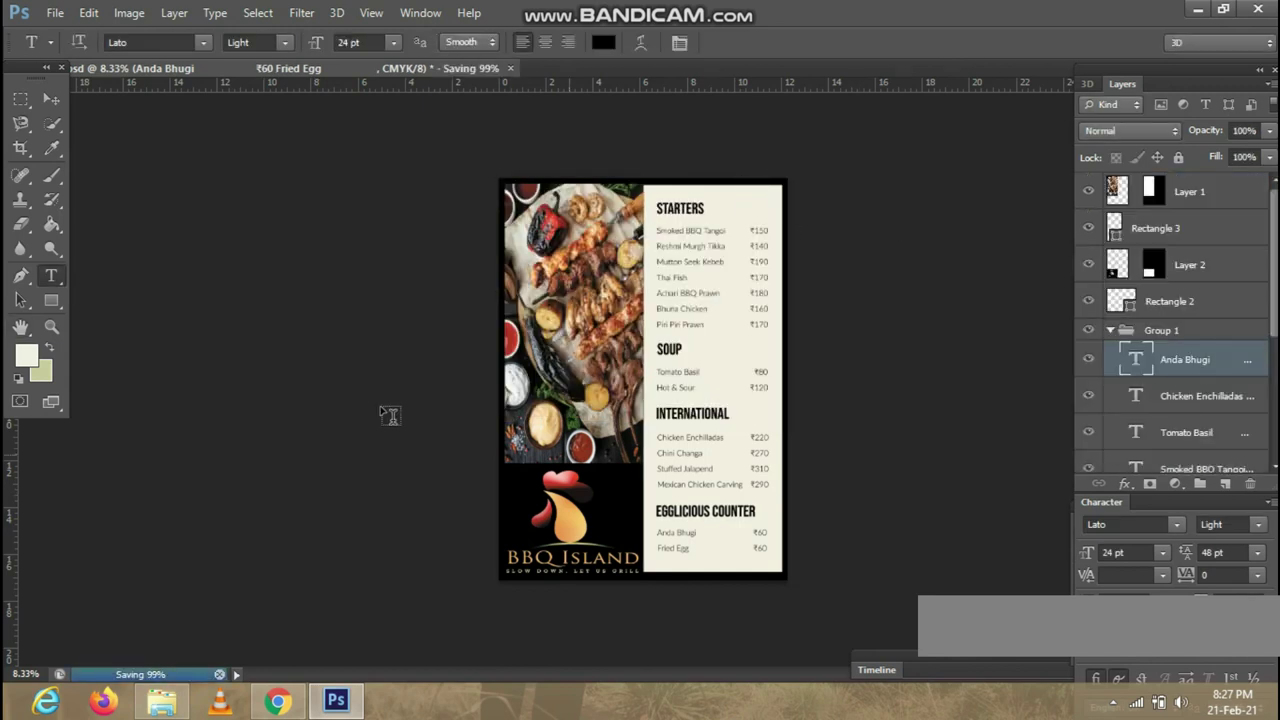